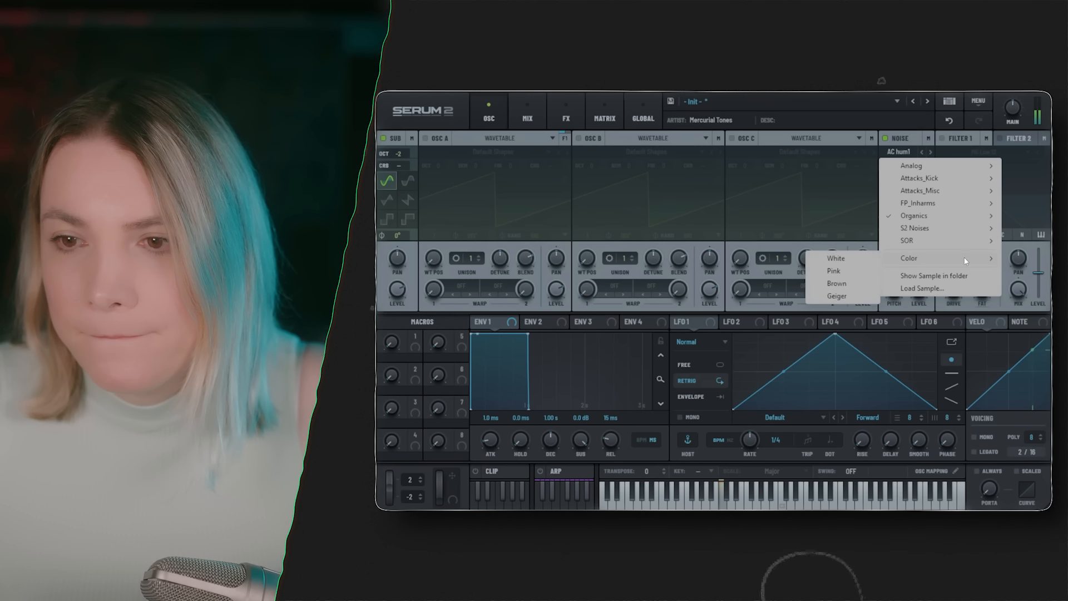
Load the White noise color into the noise oscillator and shape ENV 1 with about 482 ms decay, -9.9 dB sustain and 446 ms release.
click(860, 259)
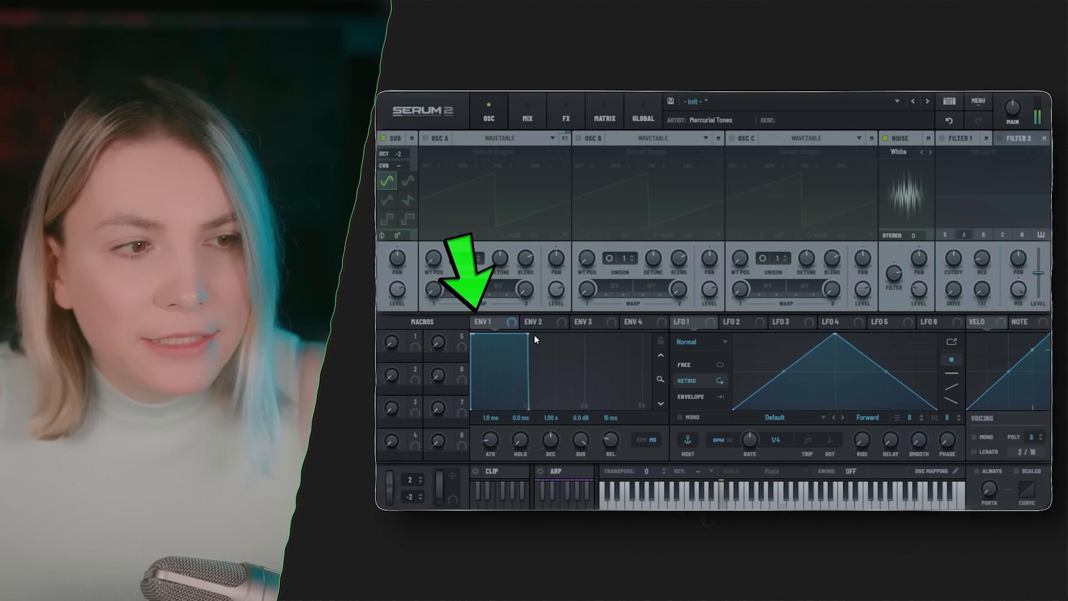
drag(530, 345, 465, 368)
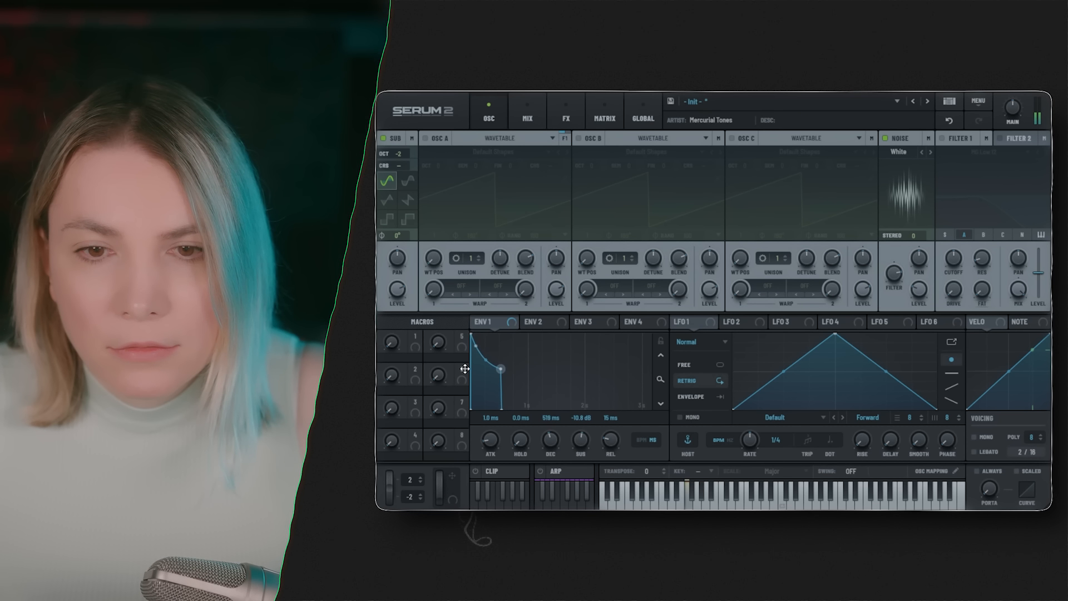
drag(611, 439, 609, 416)
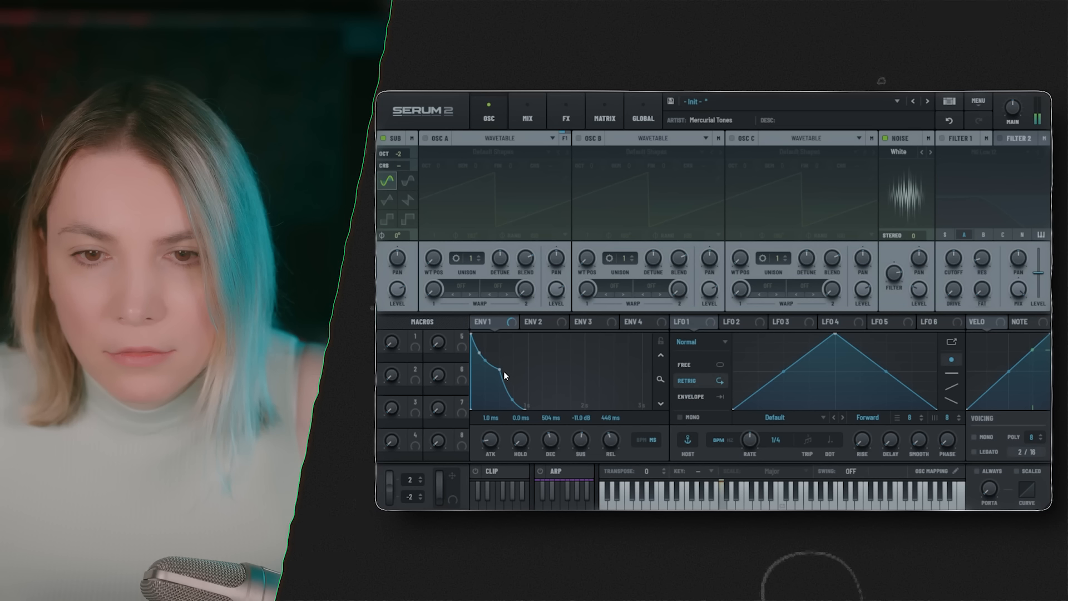
drag(500, 369, 498, 366)
Enable mono voicing and load the analog Basic Shapes wavetable into OSC A.
click(974, 437)
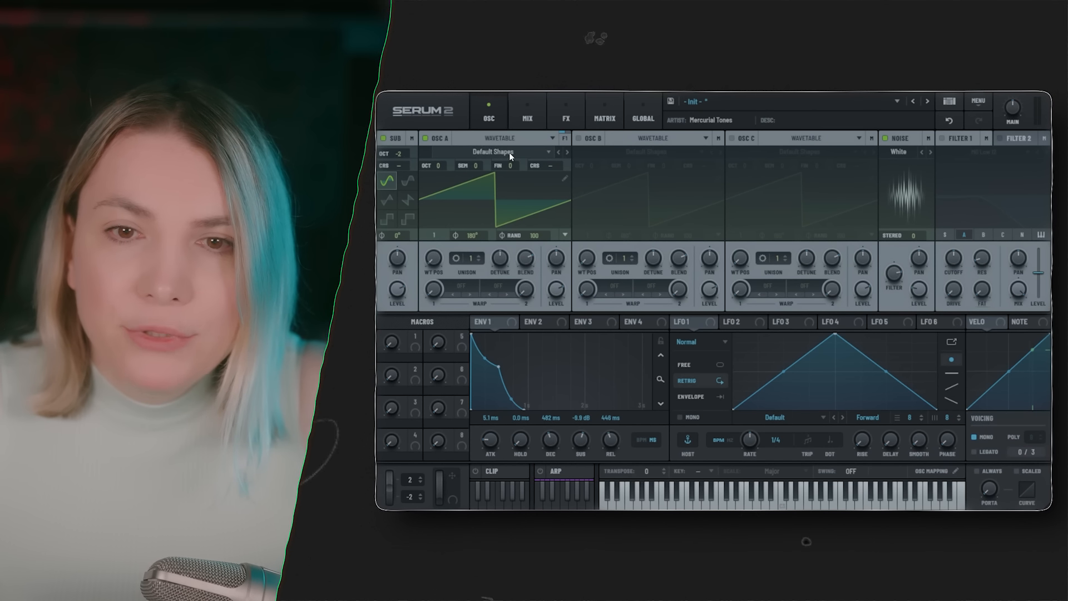
click(509, 152)
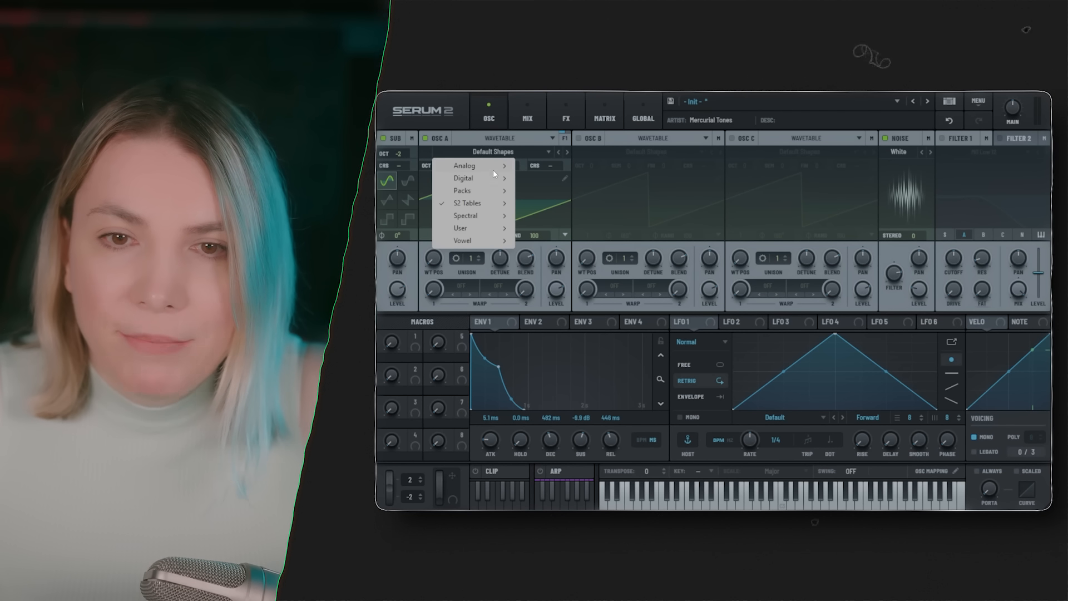
mouse_move(494, 166)
click(550, 197)
click(509, 152)
click(538, 228)
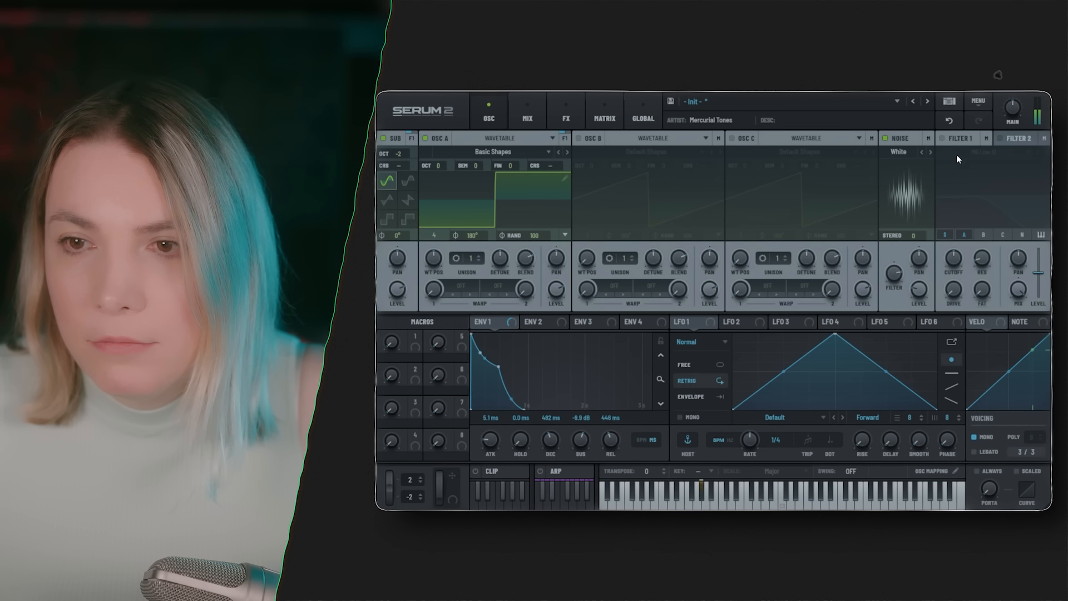
Enable Filter 1, assign ENV 2 to modulate its cutoff, and raise the filter's resonance slightly.
click(942, 138)
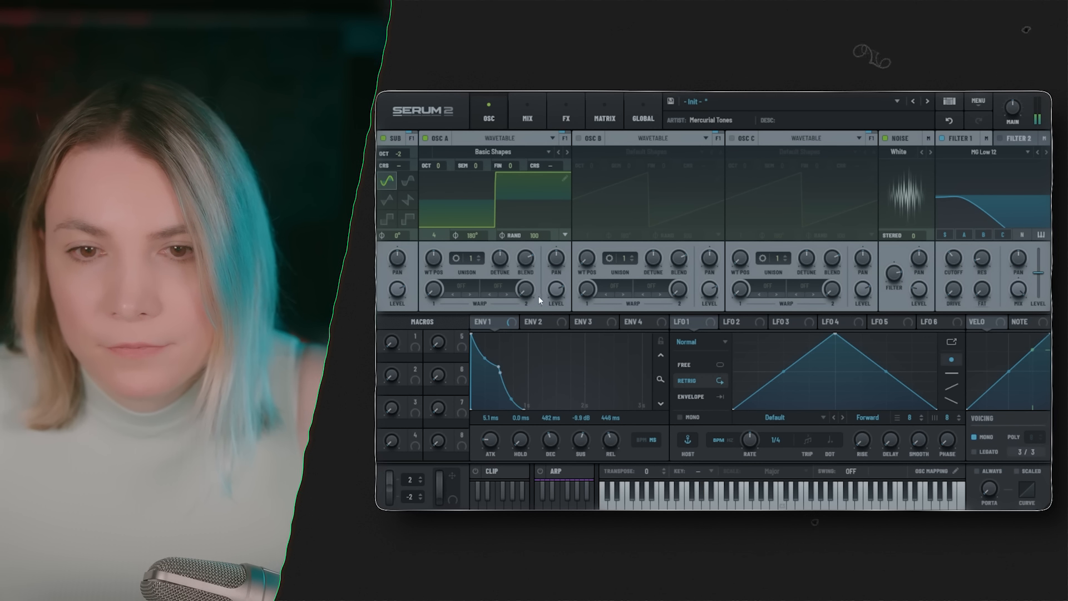
drag(538, 323, 944, 251)
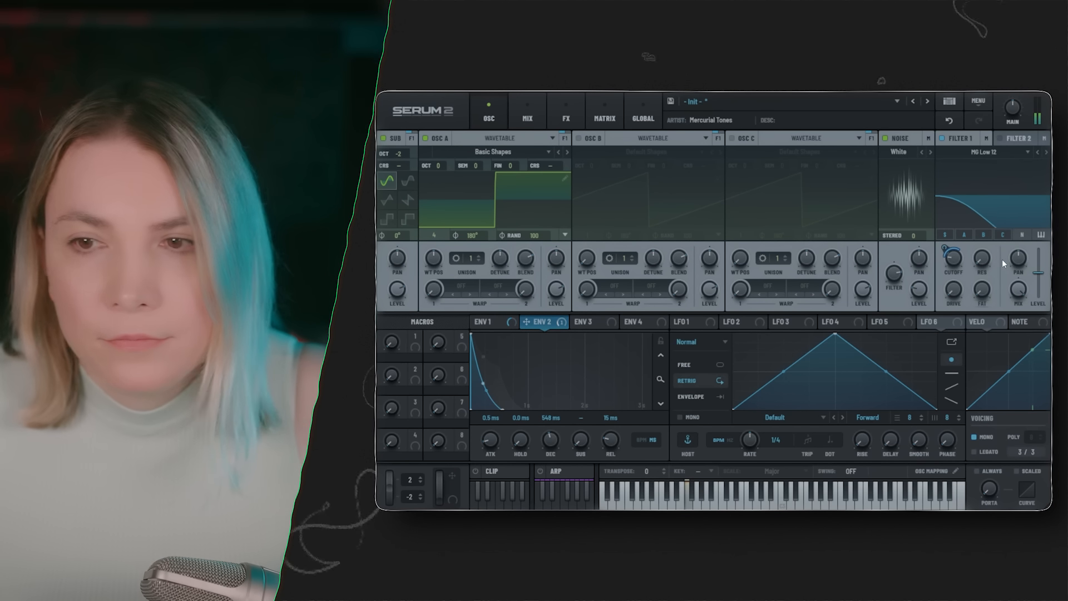
drag(983, 258, 983, 246)
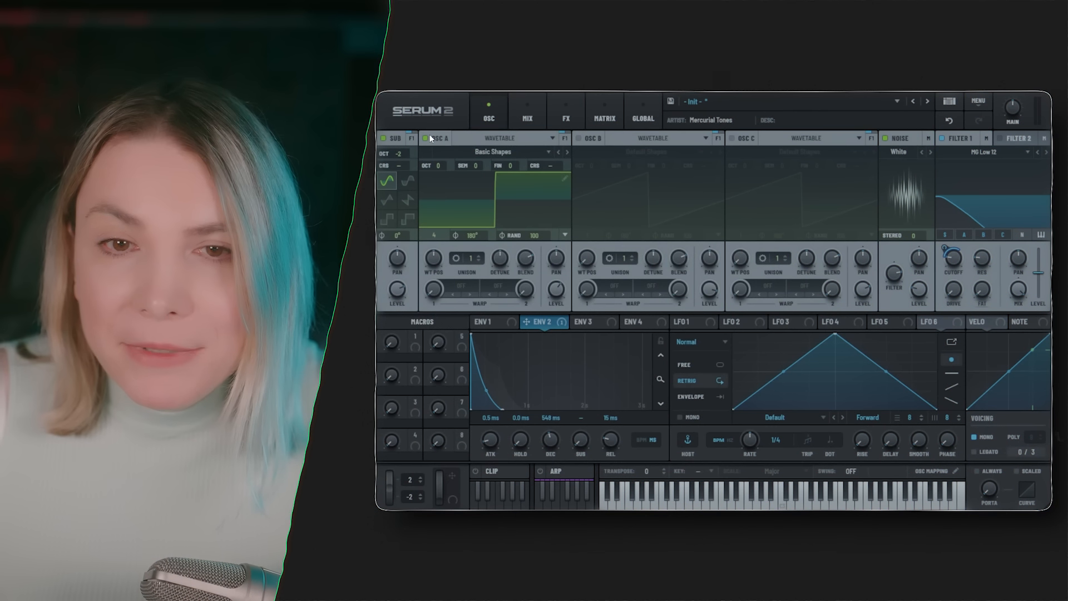
Replace OSC A's wavetable with the analog Basic_Cjw table and set its unison to 9 voices.
click(427, 138)
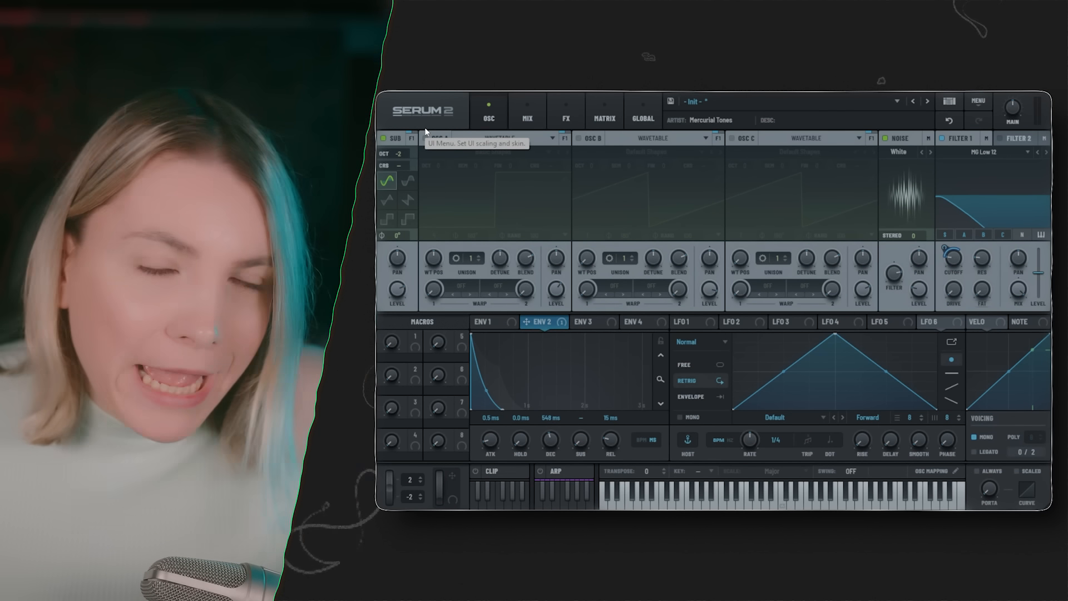
click(426, 138)
click(492, 152)
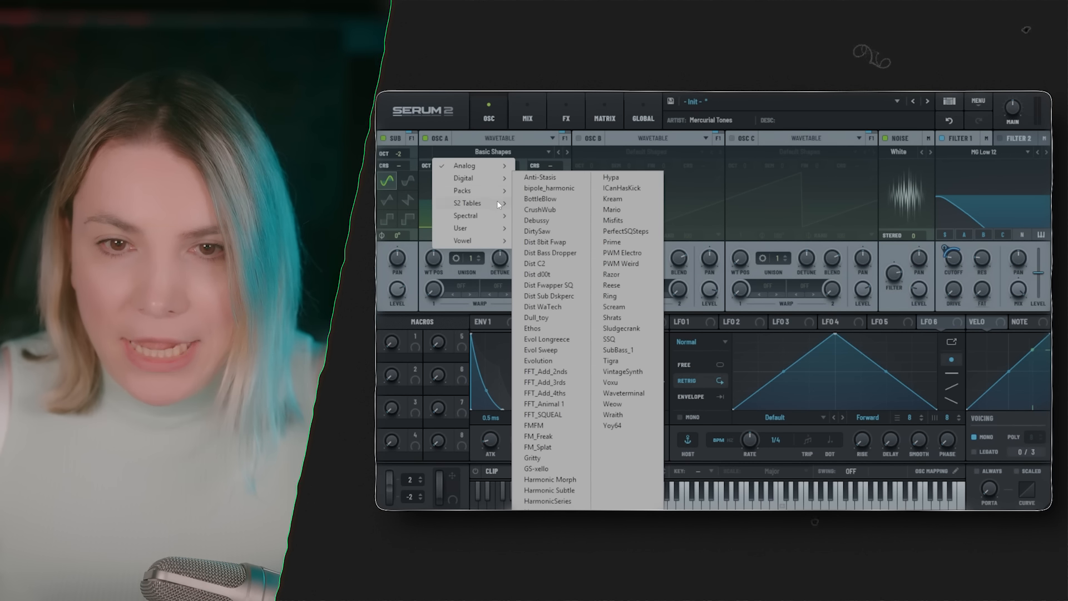
mouse_move(496, 166)
click(519, 212)
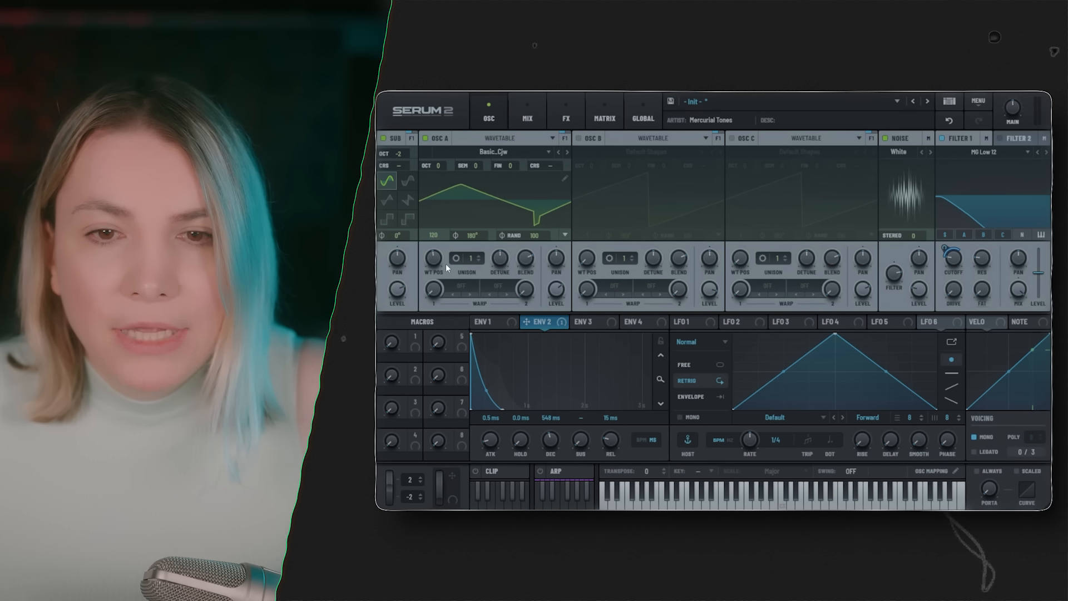
drag(468, 258, 476, 192)
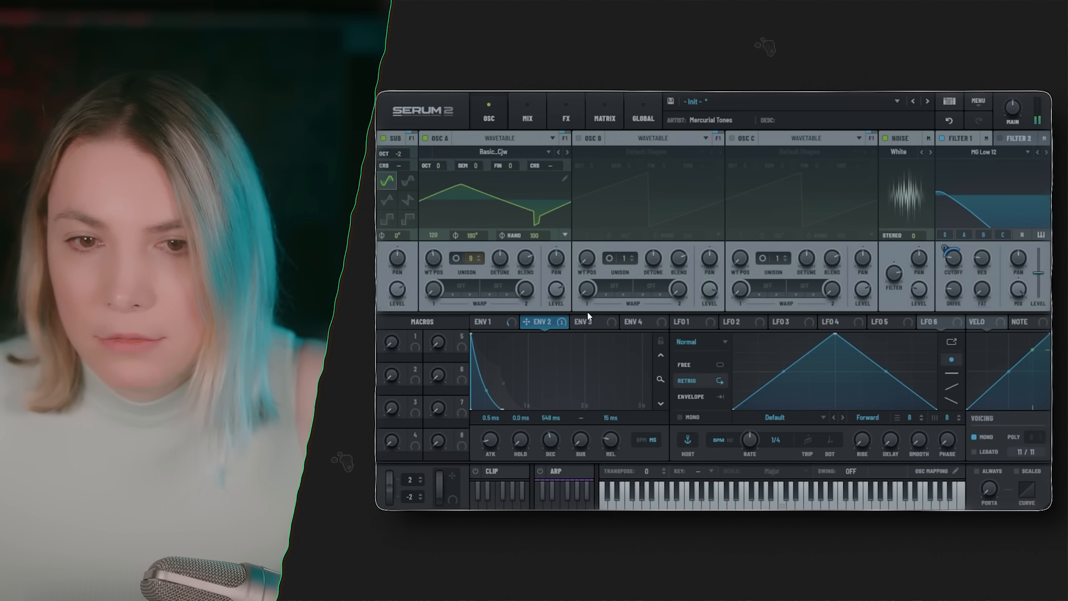
Lengthen ENV 1 to about 731 ms decay, -10.8 dB sustain and 520 ms release.
click(480, 322)
drag(505, 358, 526, 369)
drag(614, 443, 616, 439)
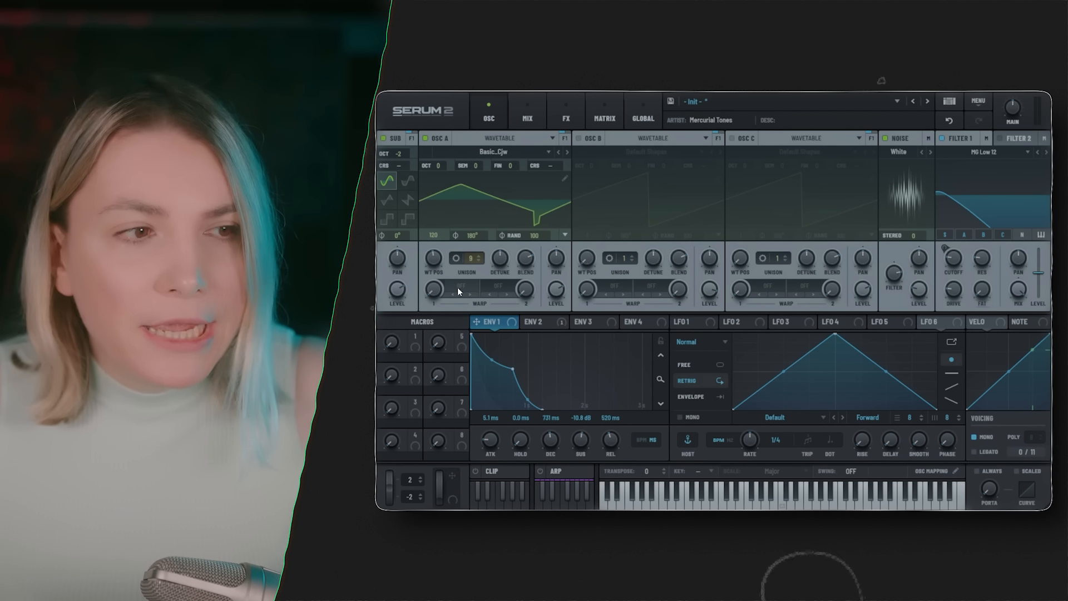
Set OSC A's first warp mode to the Alt Warp option Remap 1.
click(457, 287)
mouse_move(497, 335)
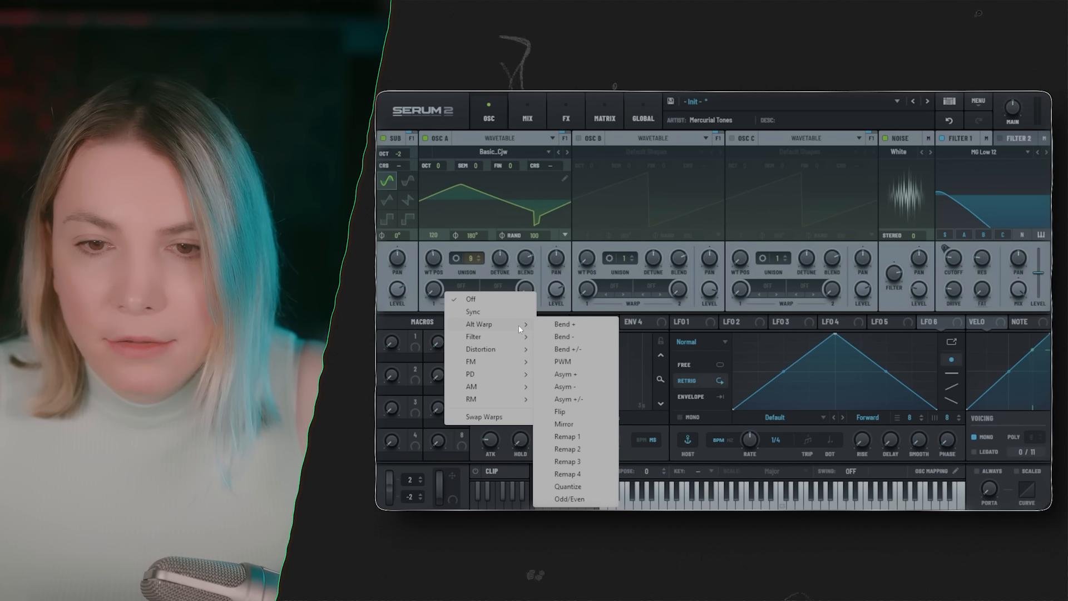
click(565, 437)
Reshape OSC A's remap curve into a rounded valley in the first half and a rounded hill in the second, and raise the warp amount.
click(480, 305)
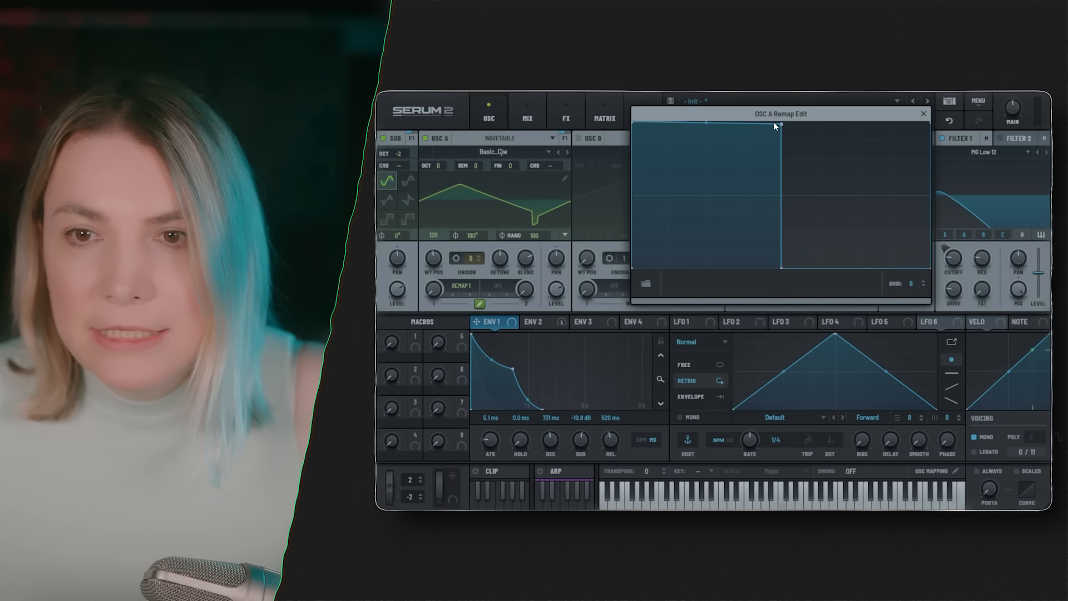
drag(781, 124, 777, 123)
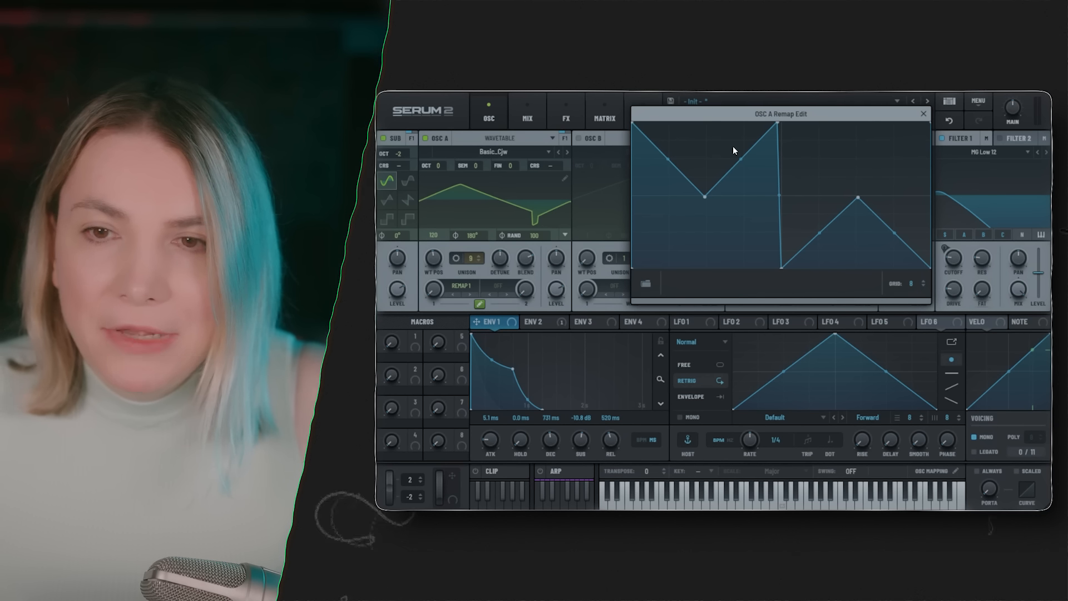
drag(740, 160, 749, 192)
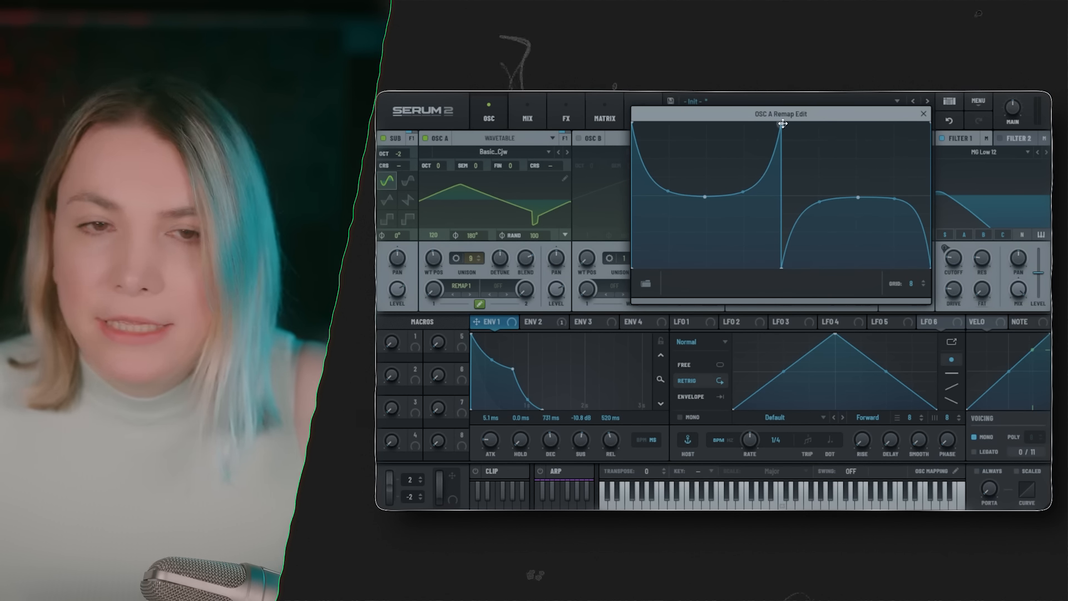
click(479, 303)
drag(428, 294, 439, 349)
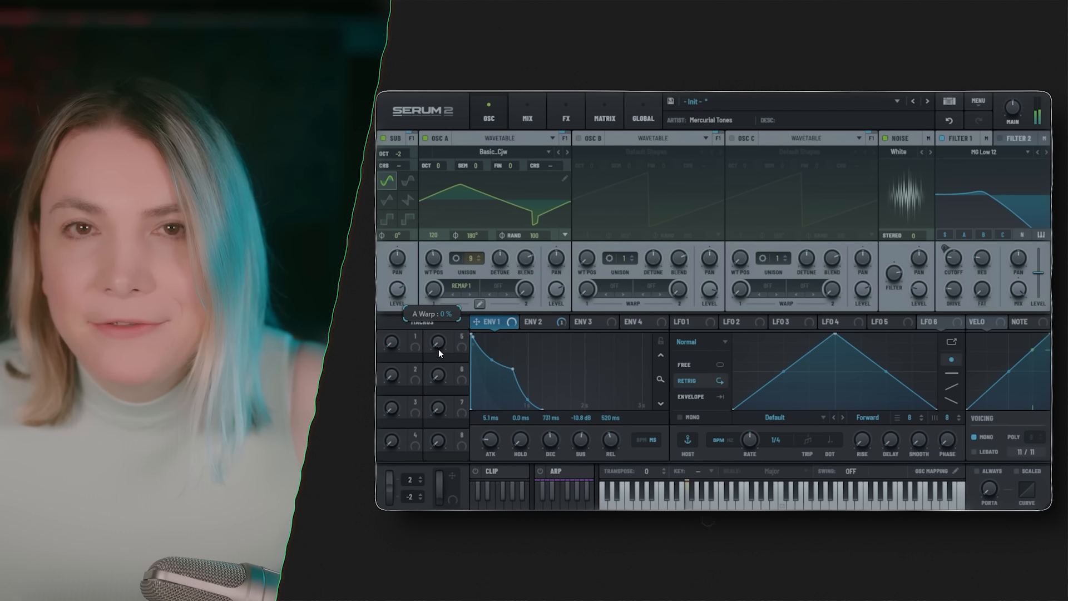
drag(439, 299, 448, 208)
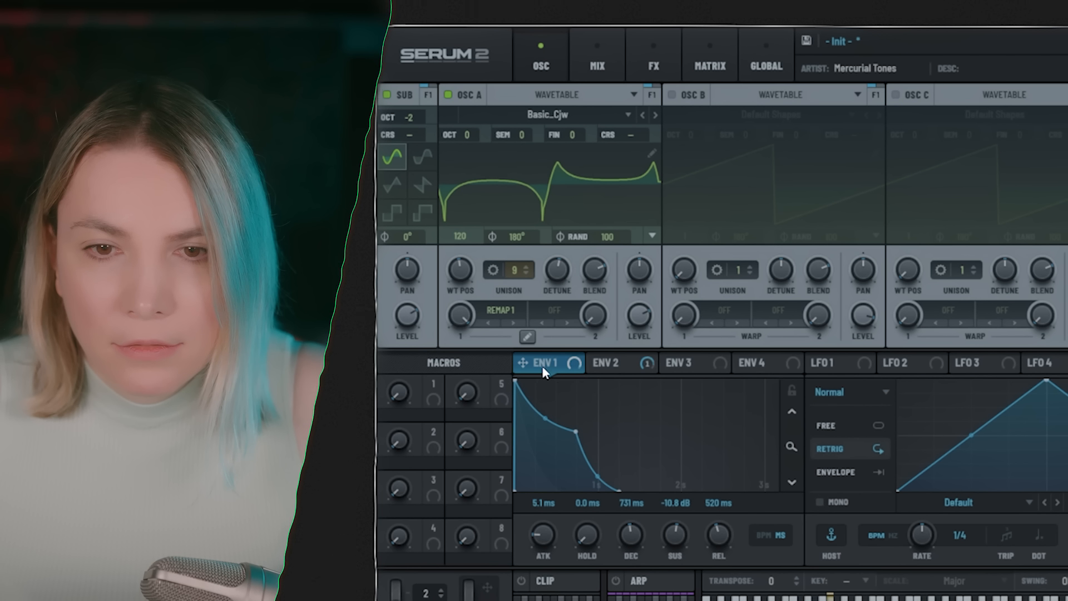
Reshape ENV 2 to about 969 ms decay, 46% sustain and 1.59 s release.
click(628, 362)
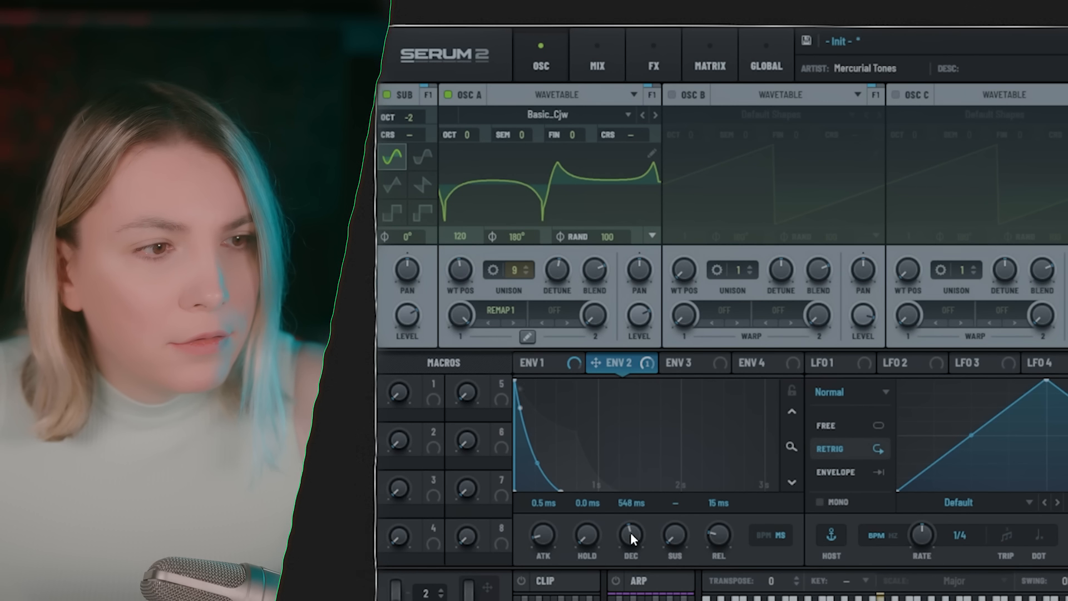
drag(623, 539, 578, 458)
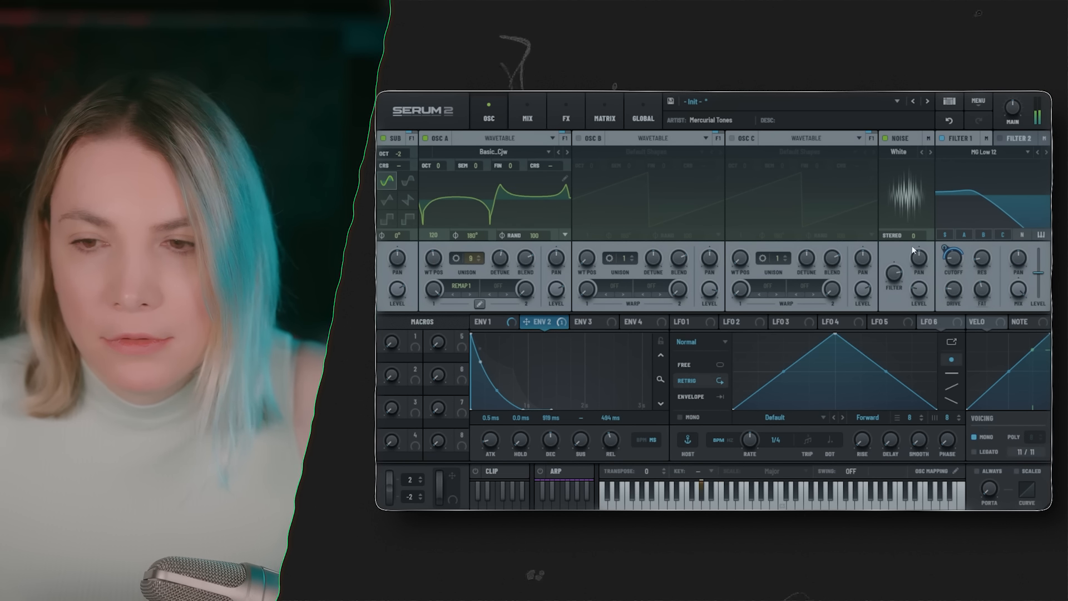
drag(550, 440, 550, 428)
drag(581, 440, 581, 409)
drag(610, 440, 615, 422)
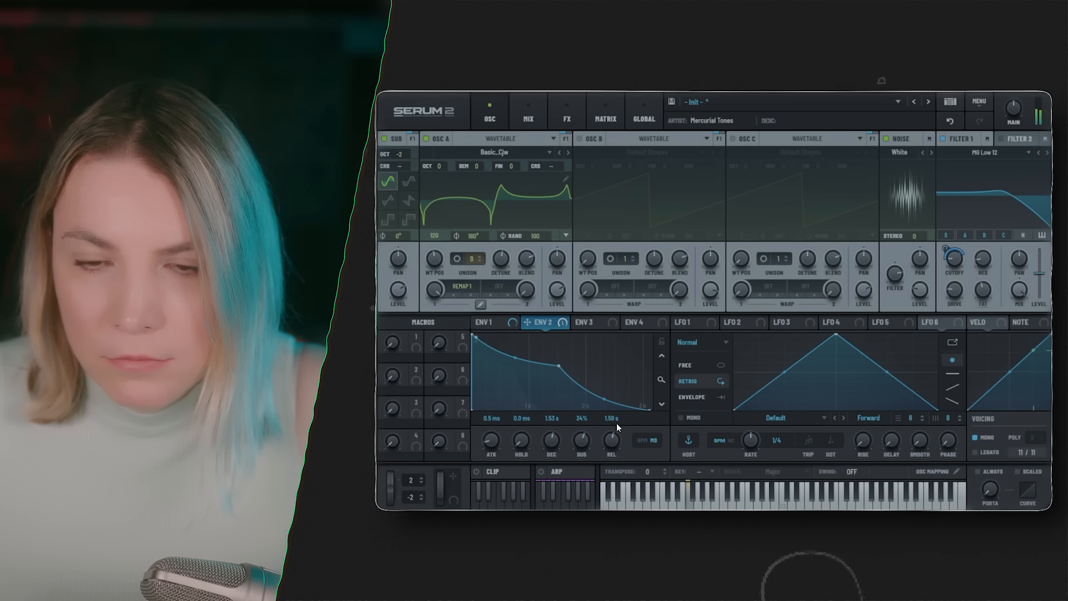
drag(559, 365, 504, 361)
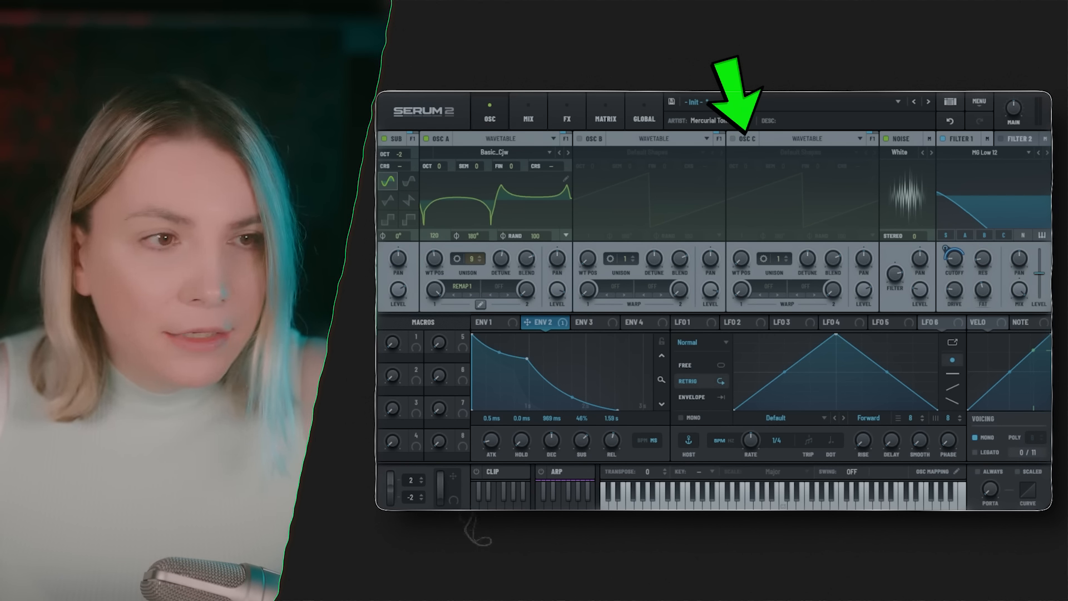
Enable OSC B with the analog Basic Mg wavetable and 6 unison voices, muting OSC A to isolate its sound.
click(581, 139)
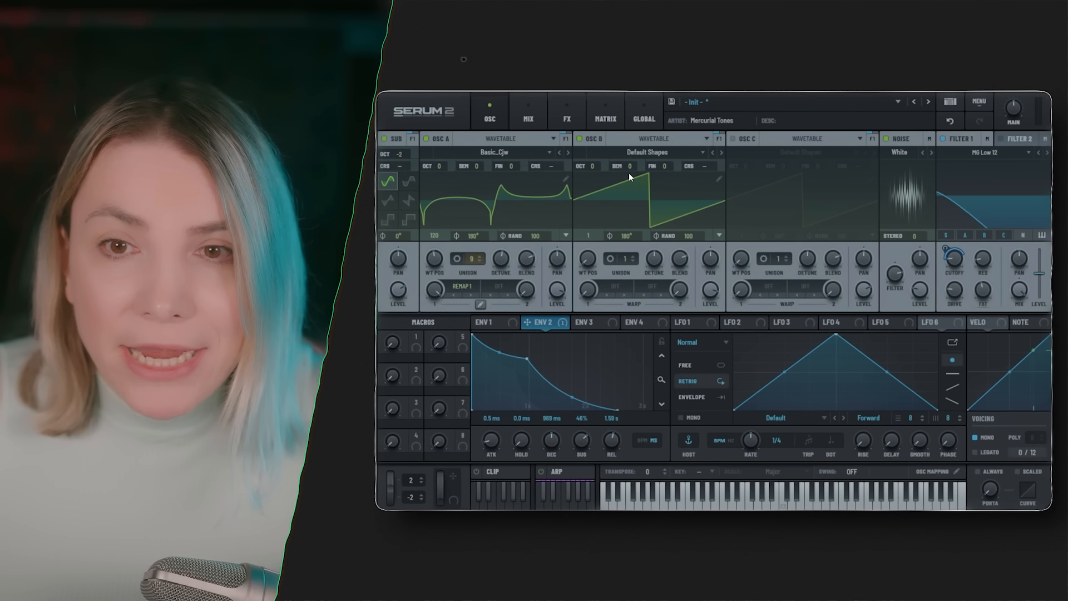
click(643, 152)
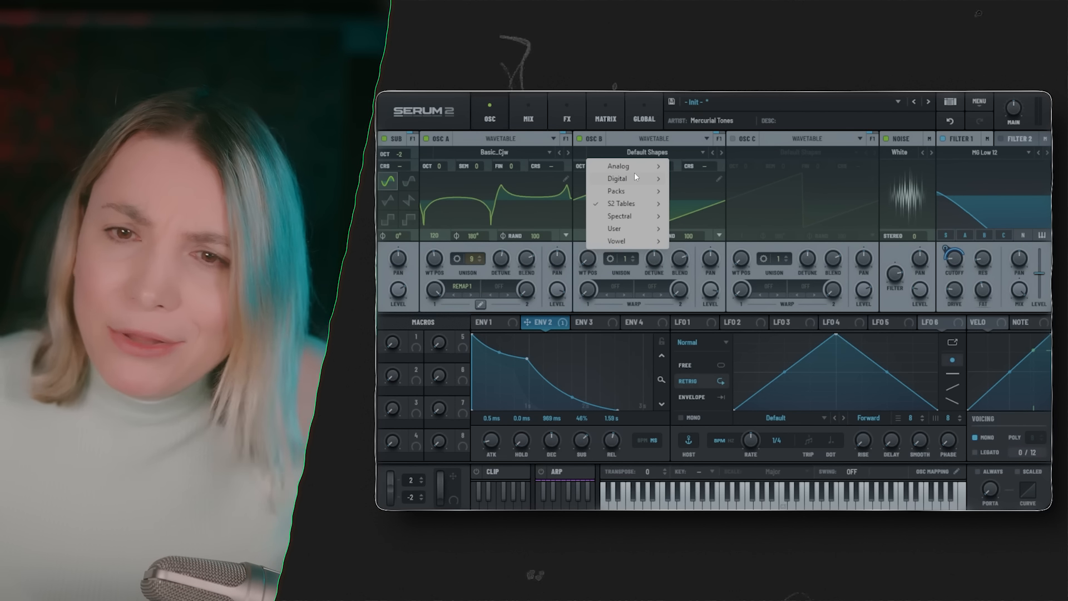
mouse_move(640, 167)
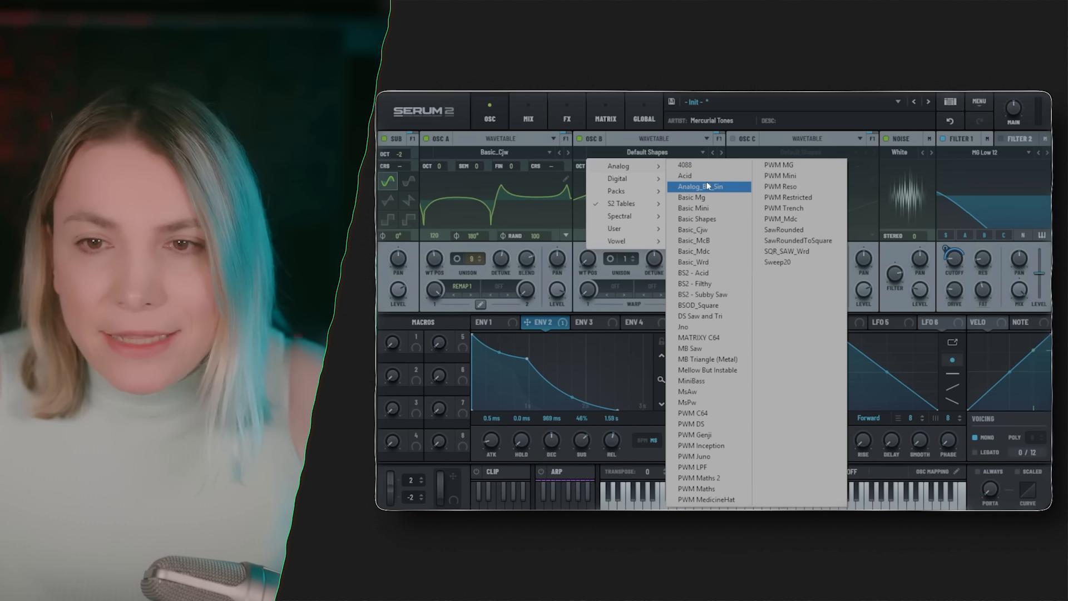
click(711, 197)
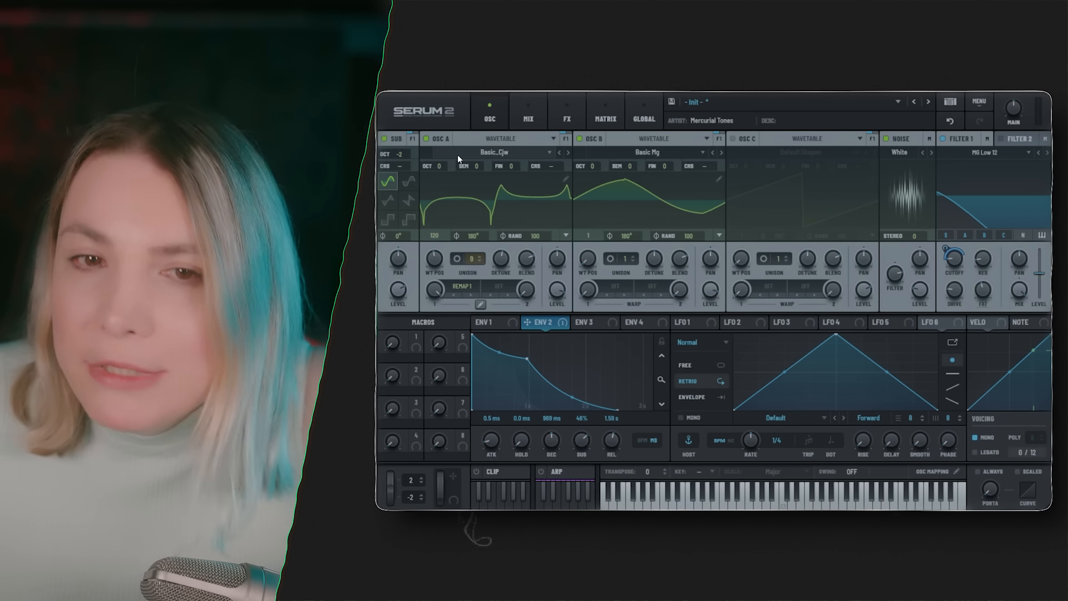
click(426, 138)
drag(624, 258, 632, 202)
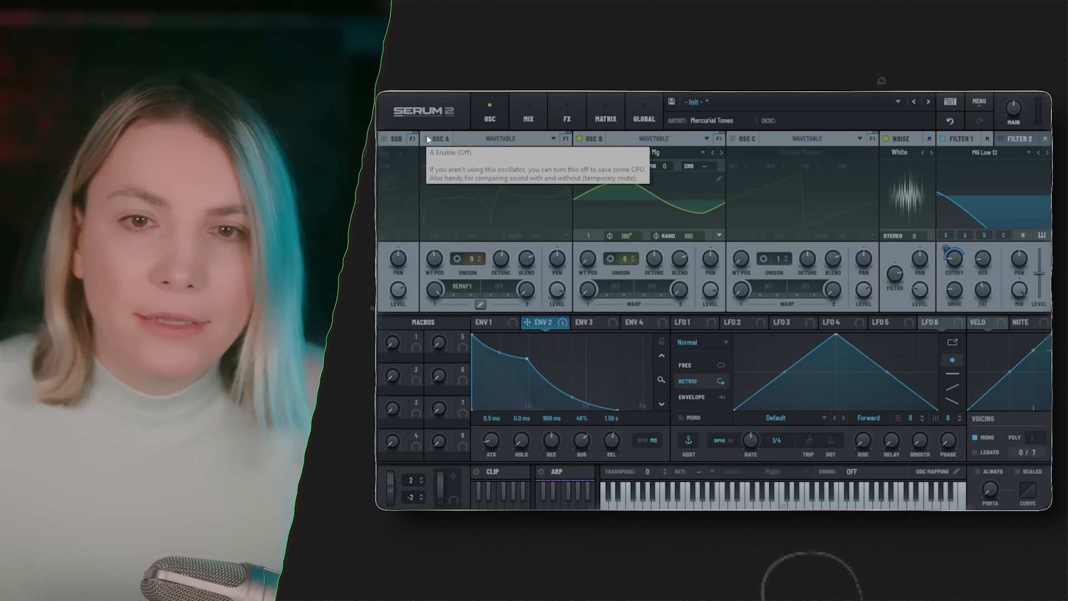
Switch OSC A back on, mute and restore OSC B for comparison, and re-enable the sub oscillator.
click(427, 138)
click(580, 138)
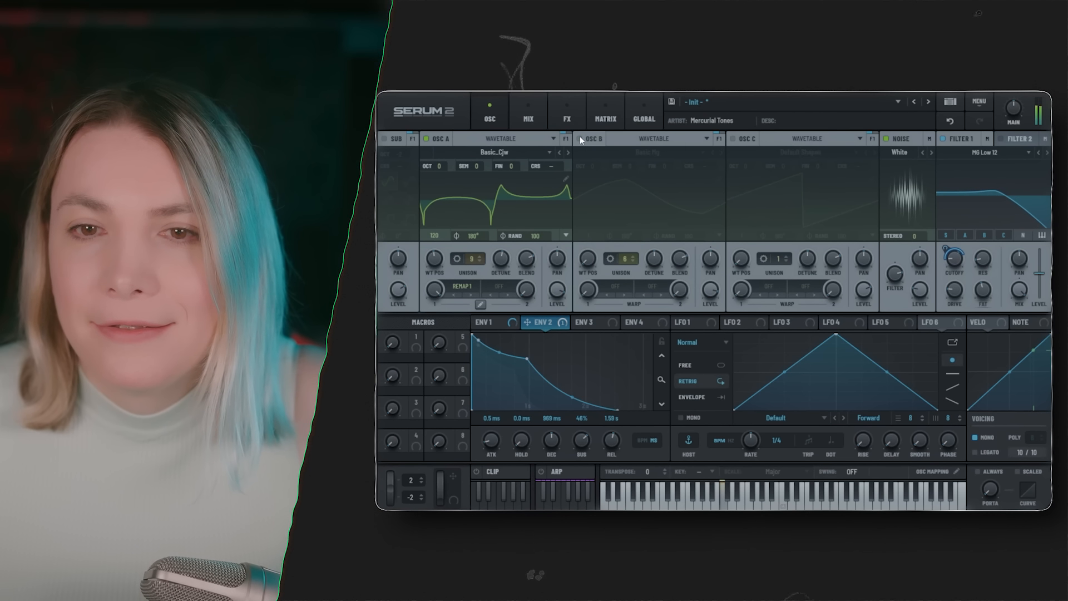
click(580, 139)
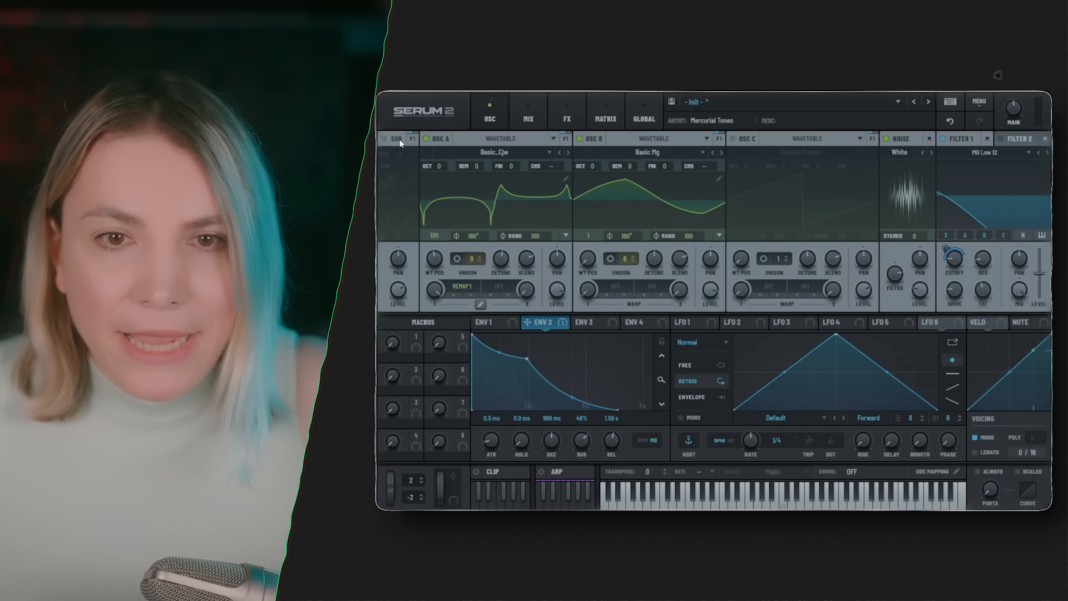
click(385, 139)
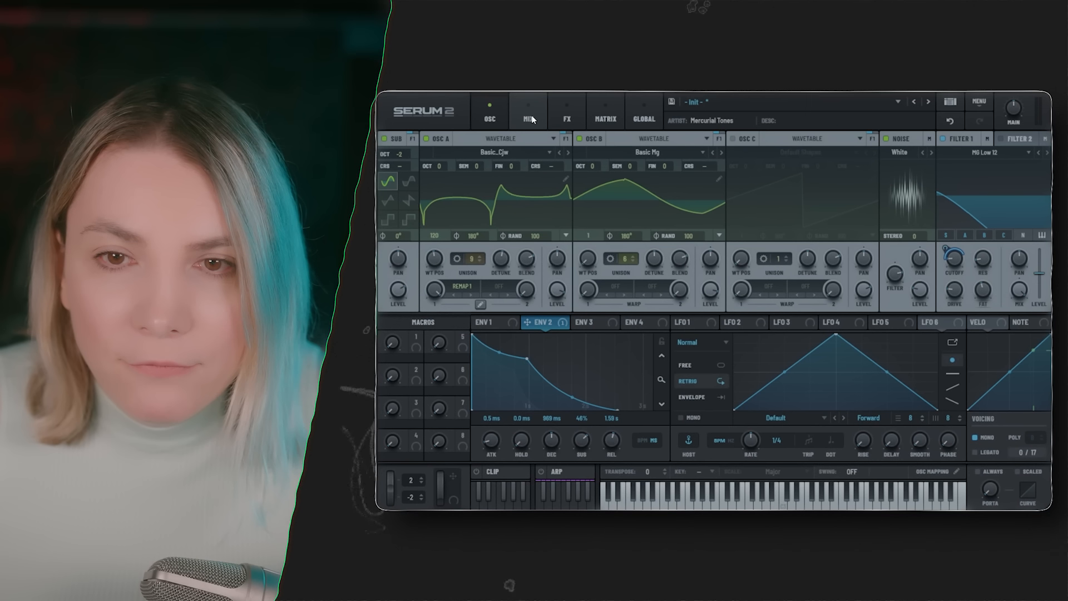
Add a Distortion effect to the main effects chain.
click(556, 116)
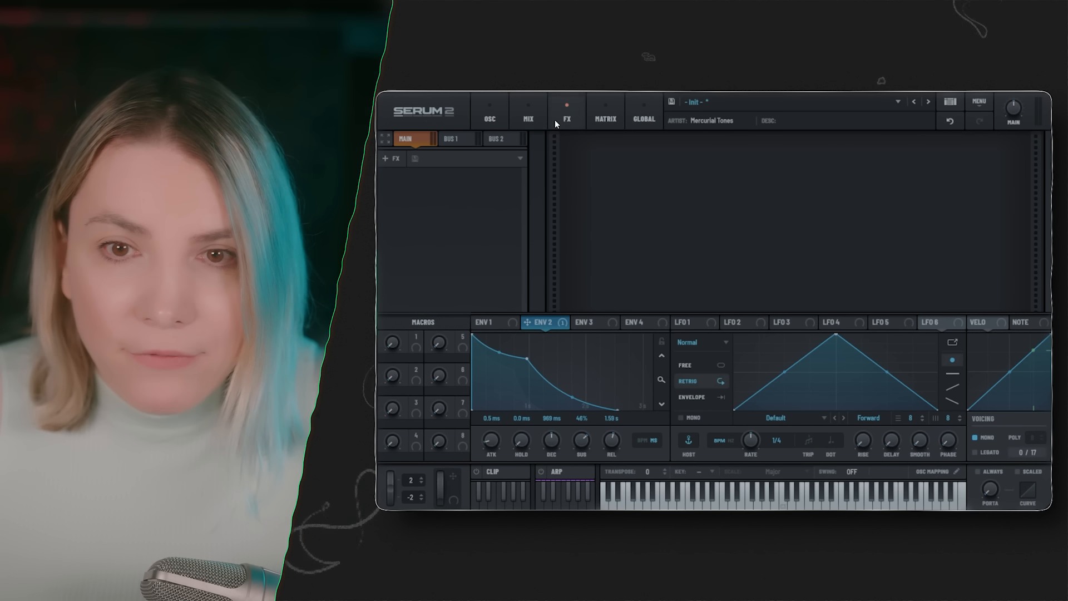
click(391, 158)
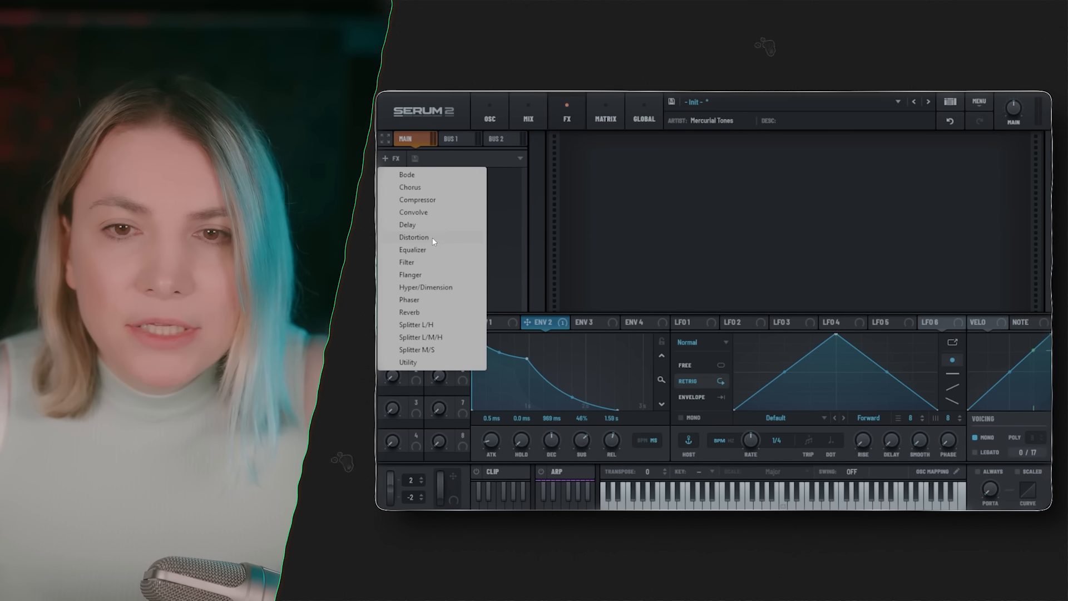
click(433, 241)
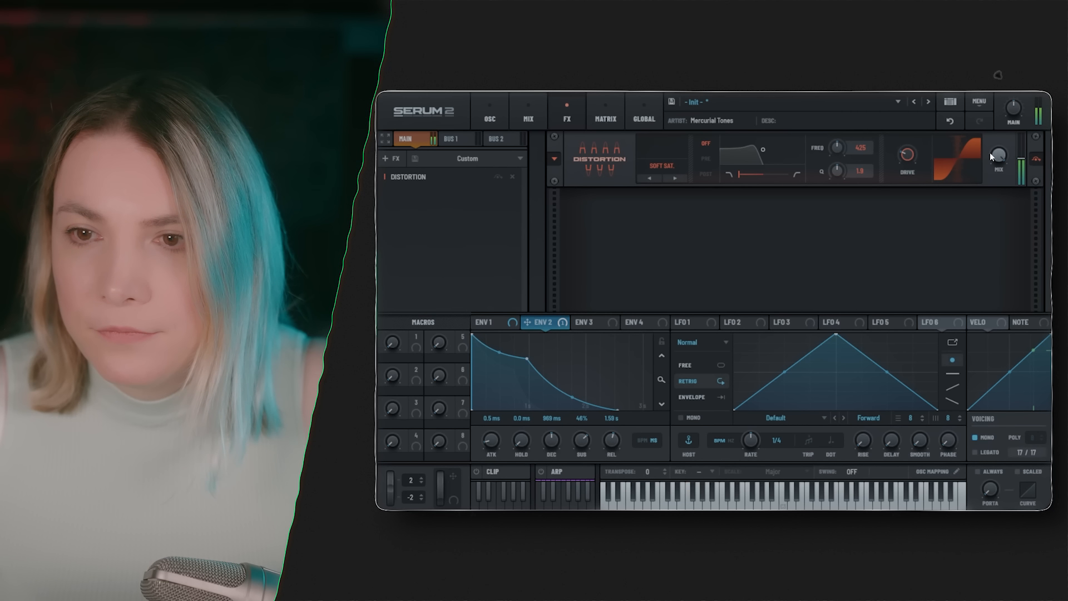
Reduce the Distortion mix and add an Equalizer after it in the main effects chain.
drag(997, 157, 997, 183)
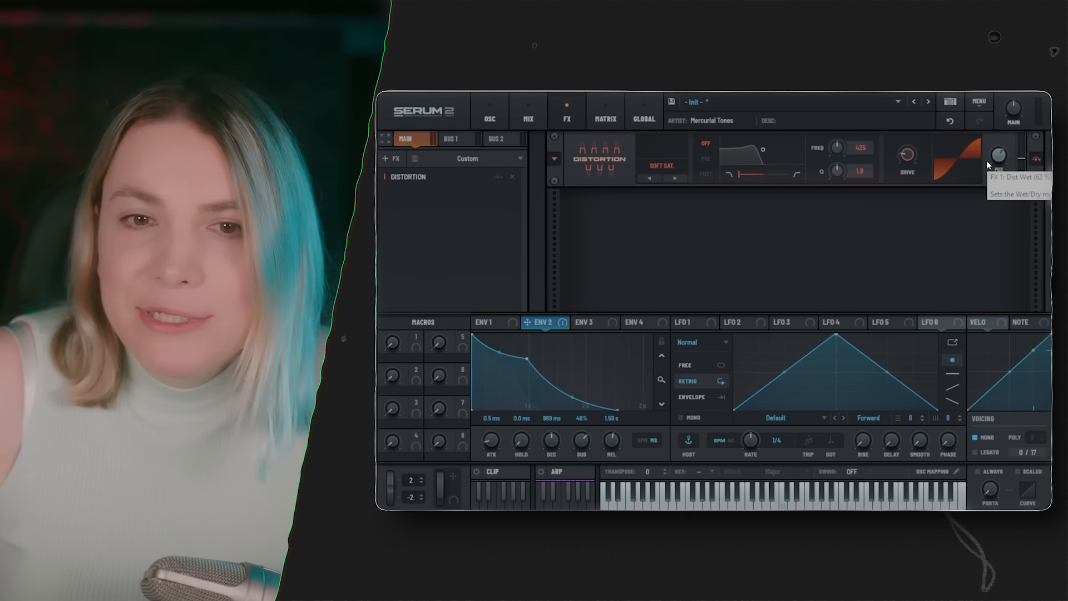
click(391, 158)
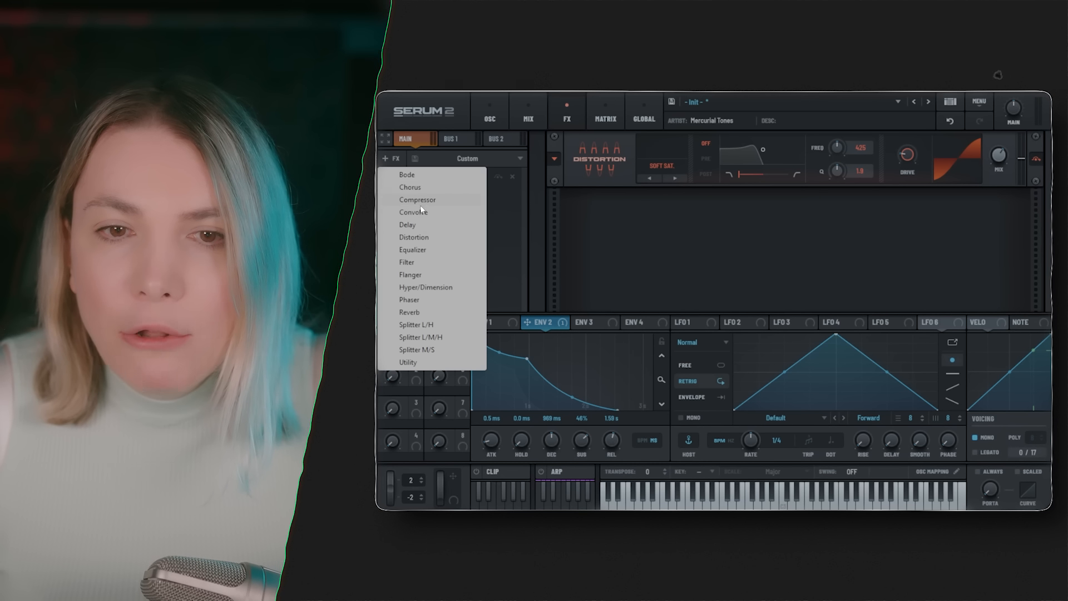
click(426, 249)
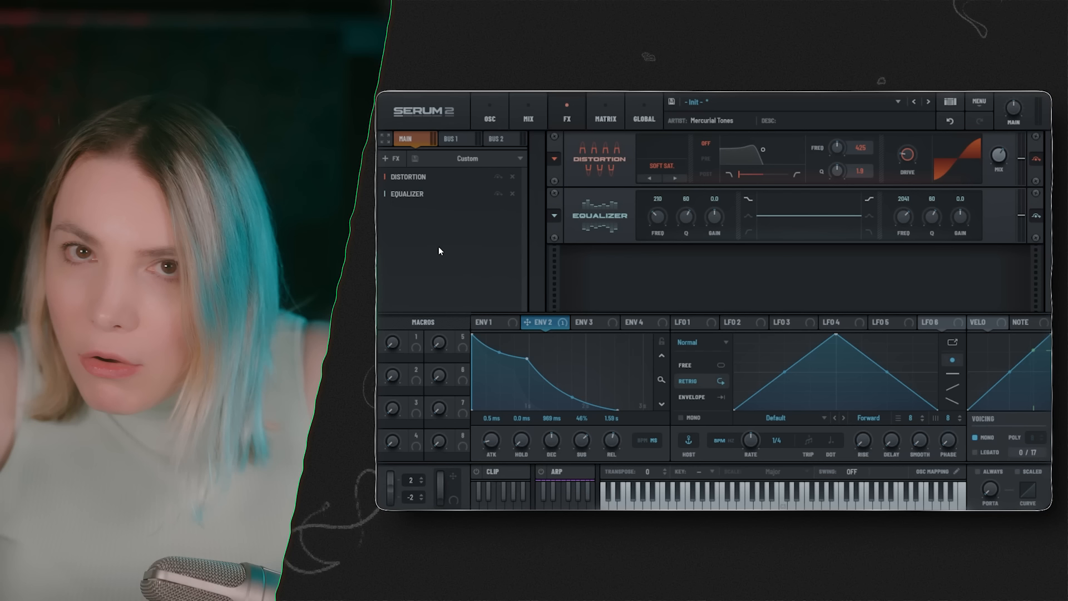
Switch the Equalizer's high band to a peak shape and cut about 5.7 dB in the midrange with roughly 49% Q.
click(869, 216)
drag(953, 213, 904, 219)
key(space)
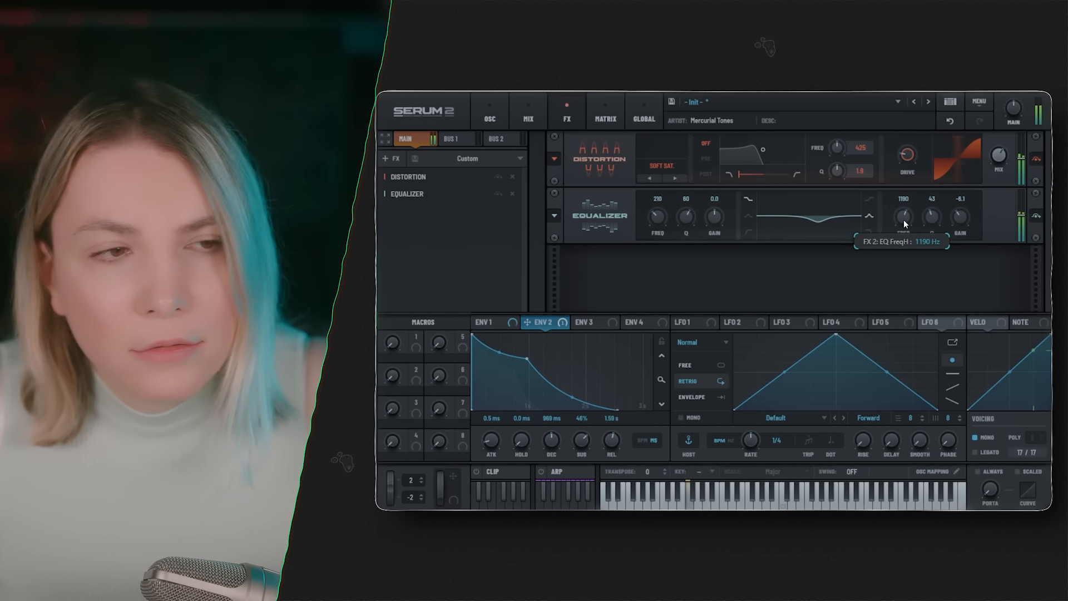
drag(903, 219, 936, 223)
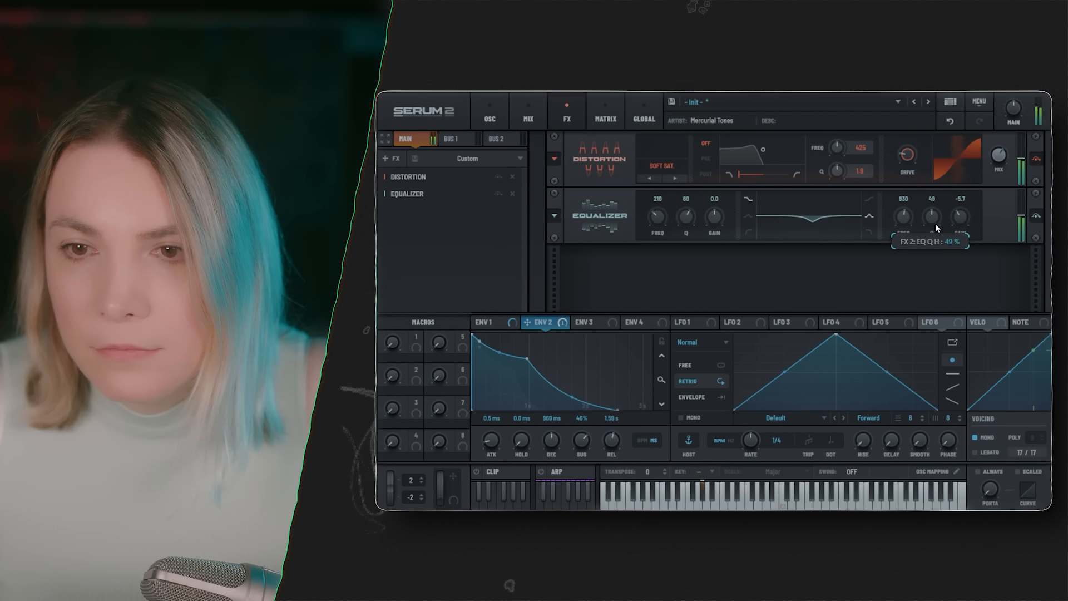
click(498, 195)
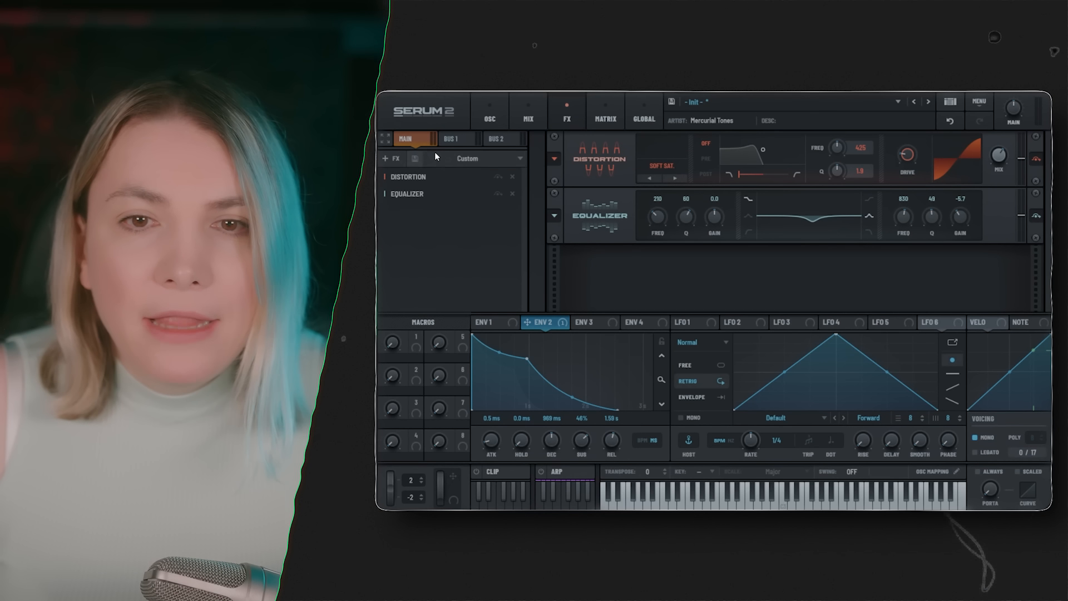
Add a Reverb of the Vintage type to Bus 1 and send Filter 1 to that bus.
click(448, 138)
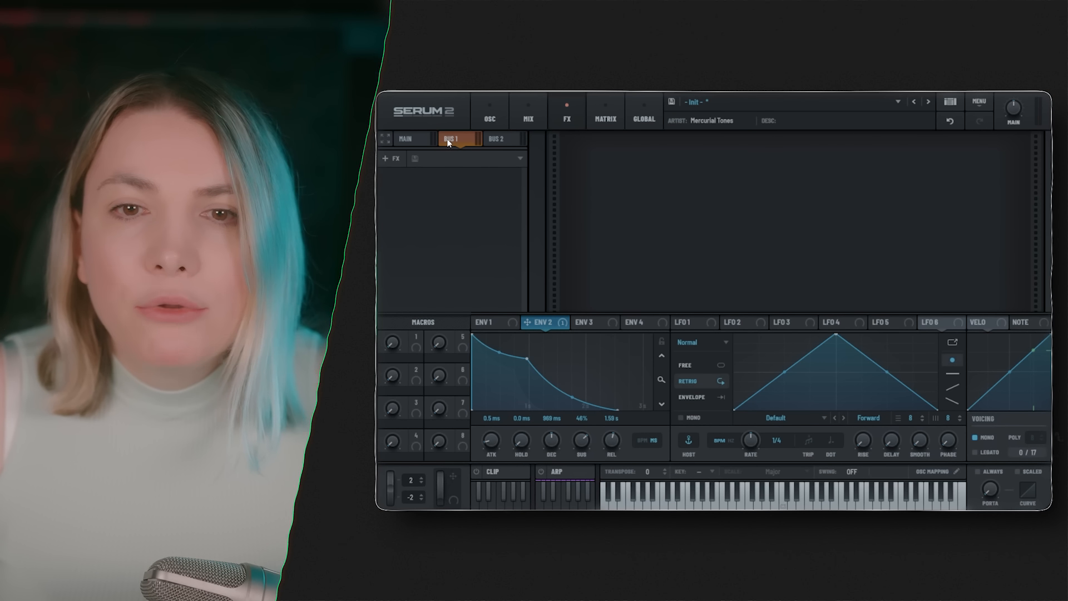
click(475, 157)
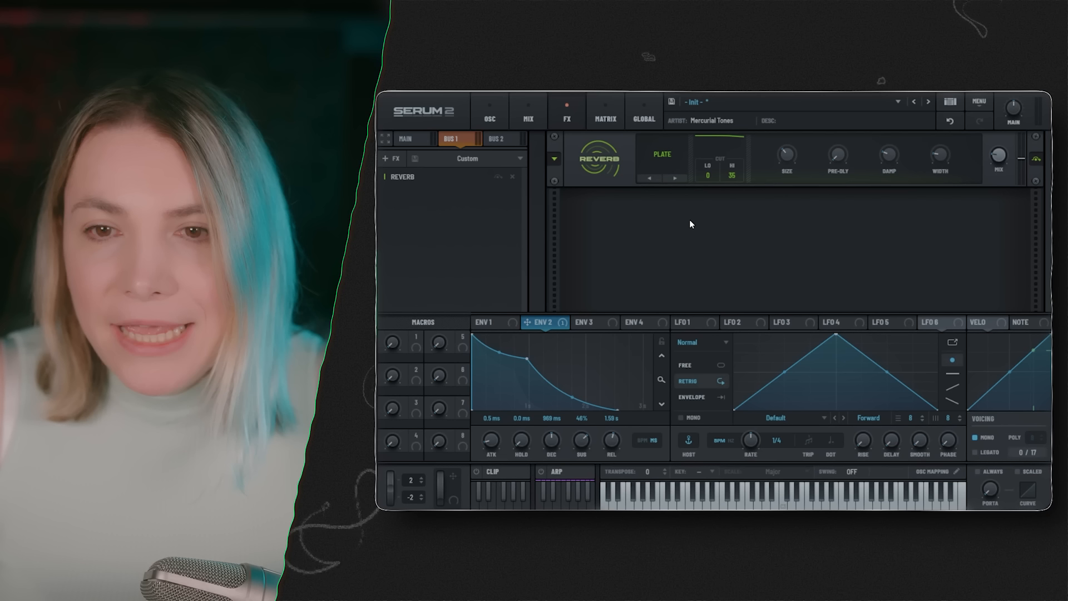
click(664, 155)
click(672, 204)
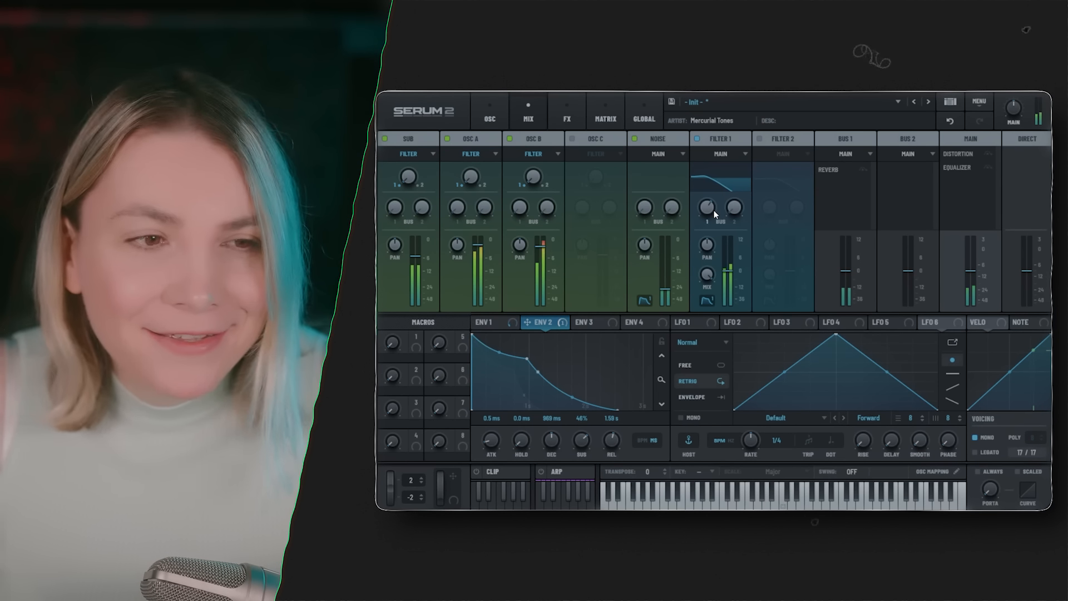
click(564, 117)
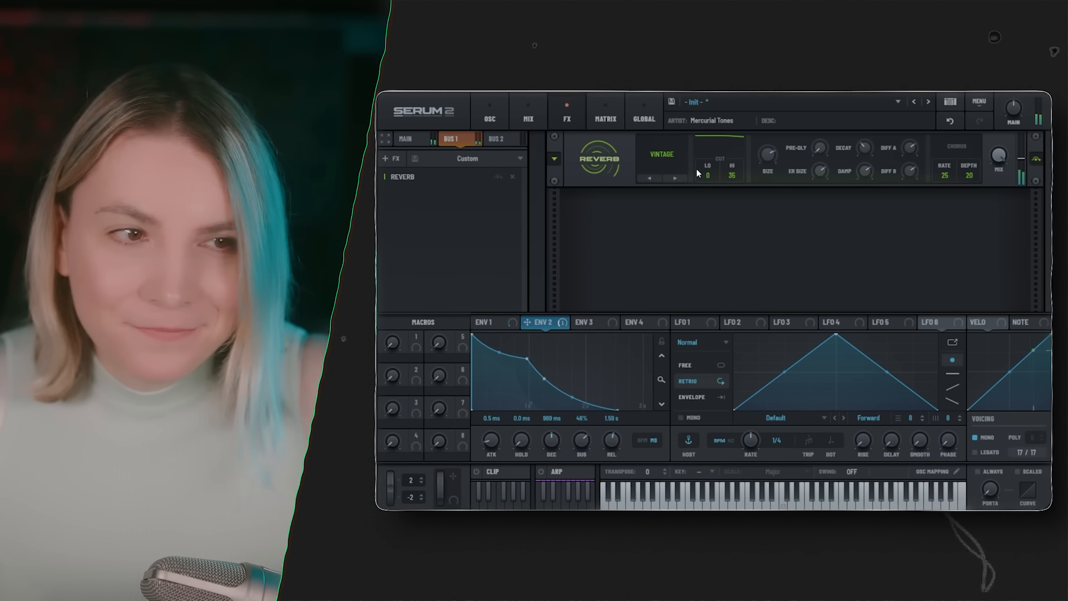
scroll(731, 166, up, 6)
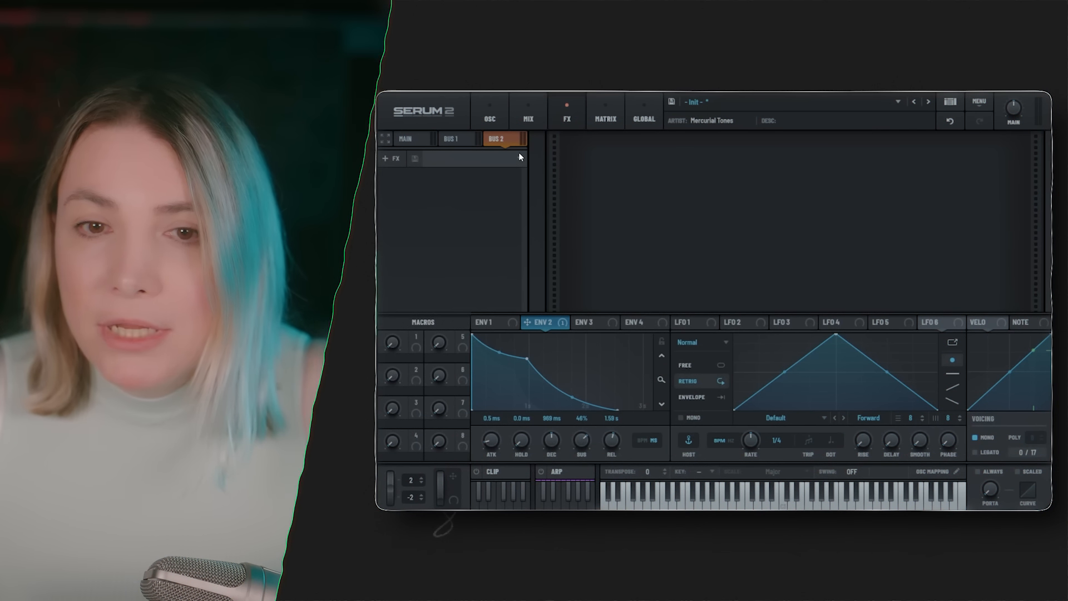
Load the user effects chain sIMPLE dELAY on Bus 2 and send Filter 1 to that bus.
click(519, 157)
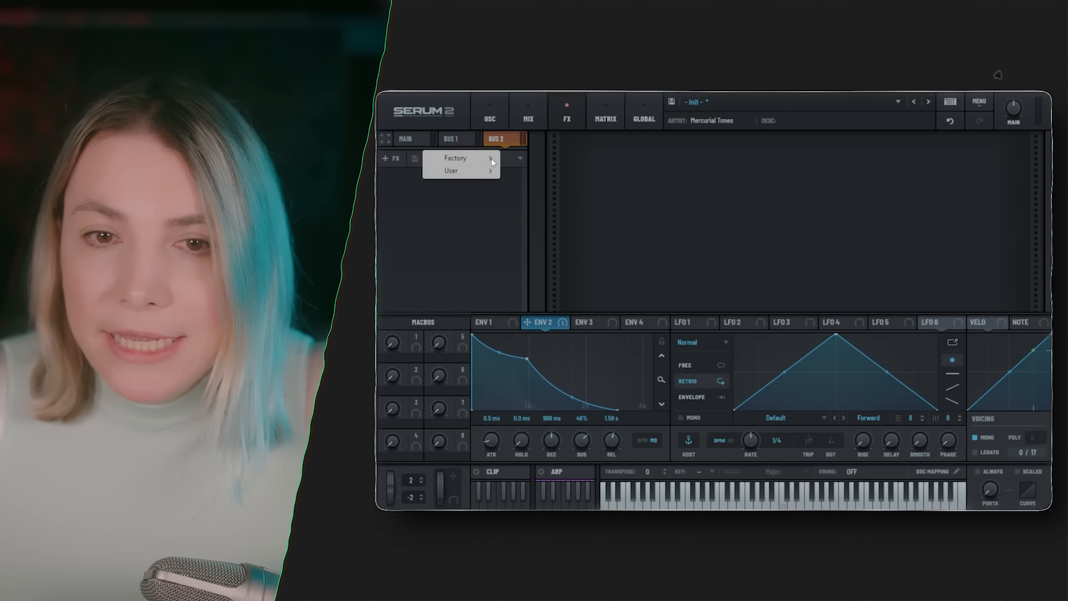
mouse_move(497, 170)
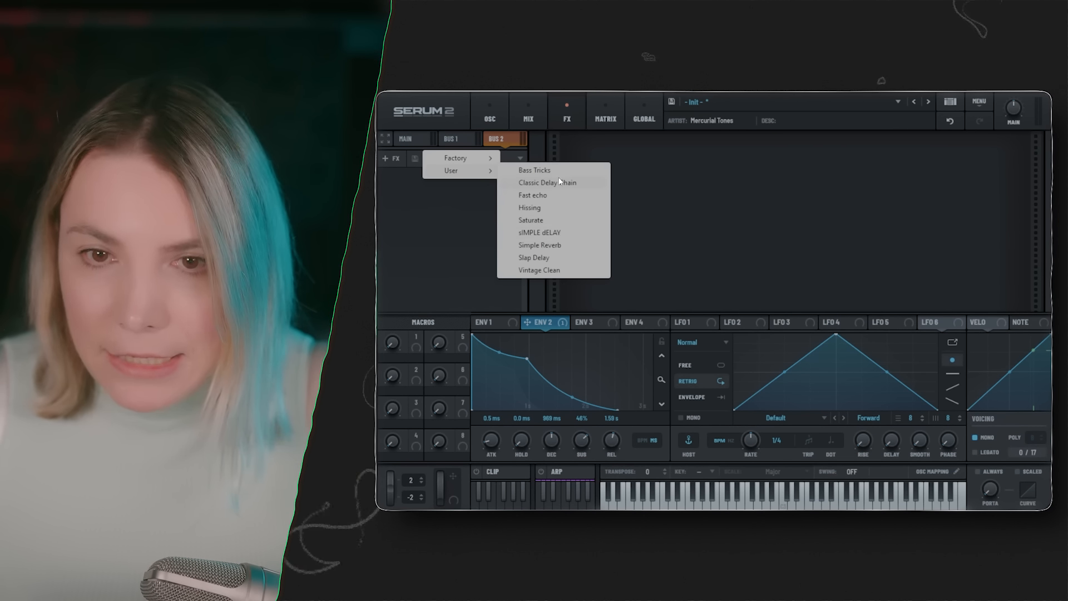
click(556, 232)
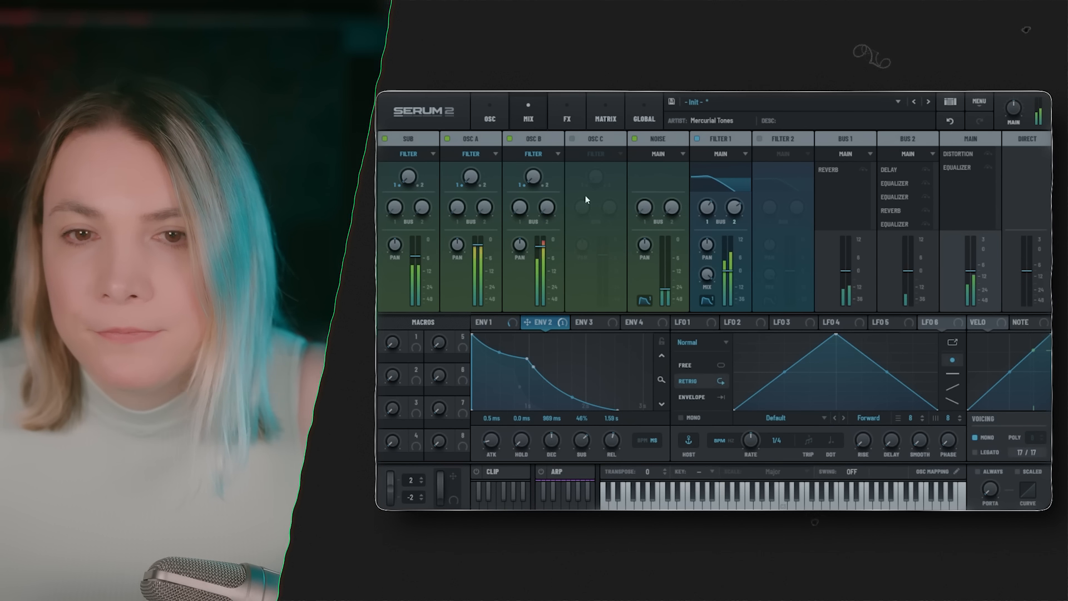
Narrow the first Equalizer after the Bus 2 delay to a 170 Hz low cut and about a 4.2 kHz high cut.
click(581, 119)
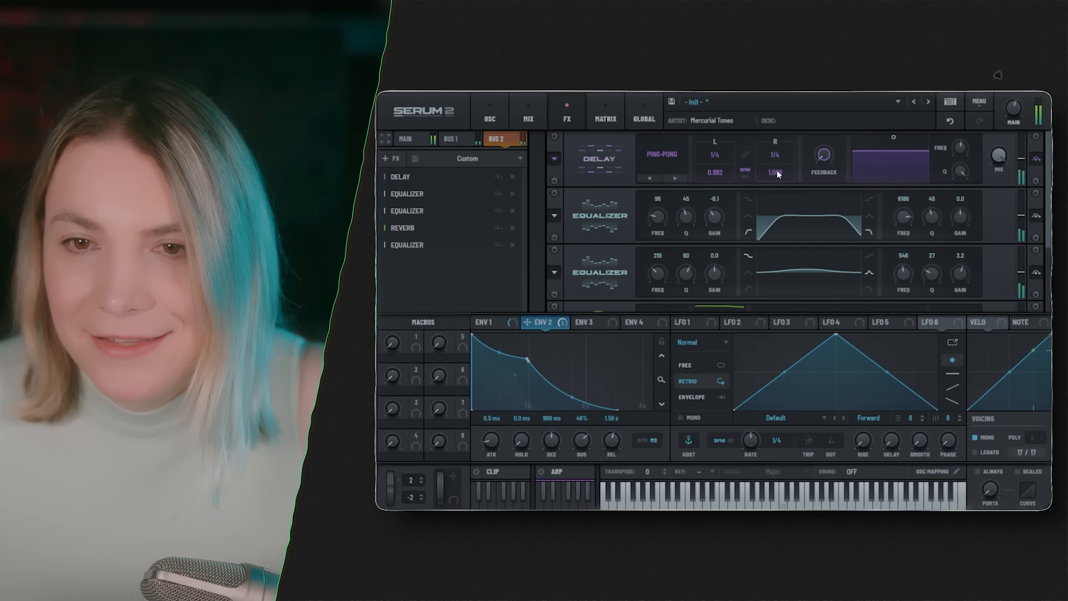
drag(903, 222, 901, 243)
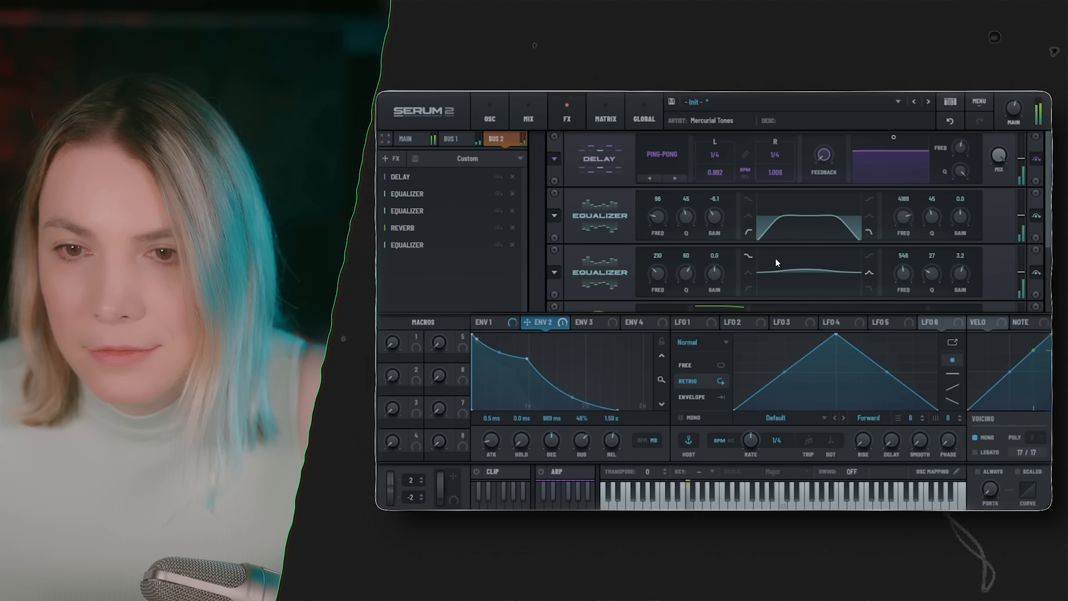
drag(662, 212, 663, 208)
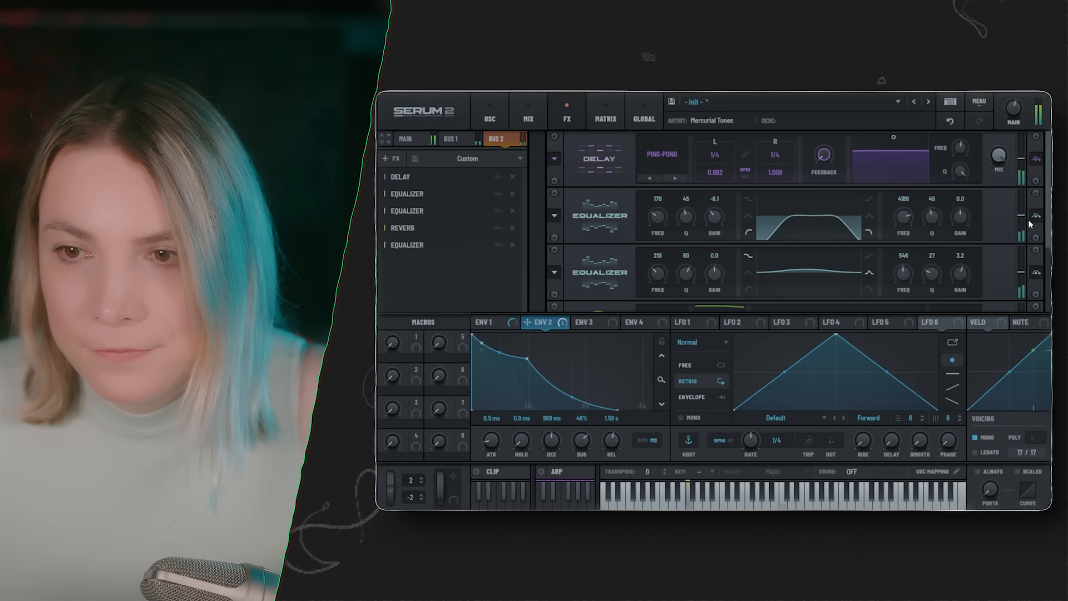
scroll(1049, 234, down, 2)
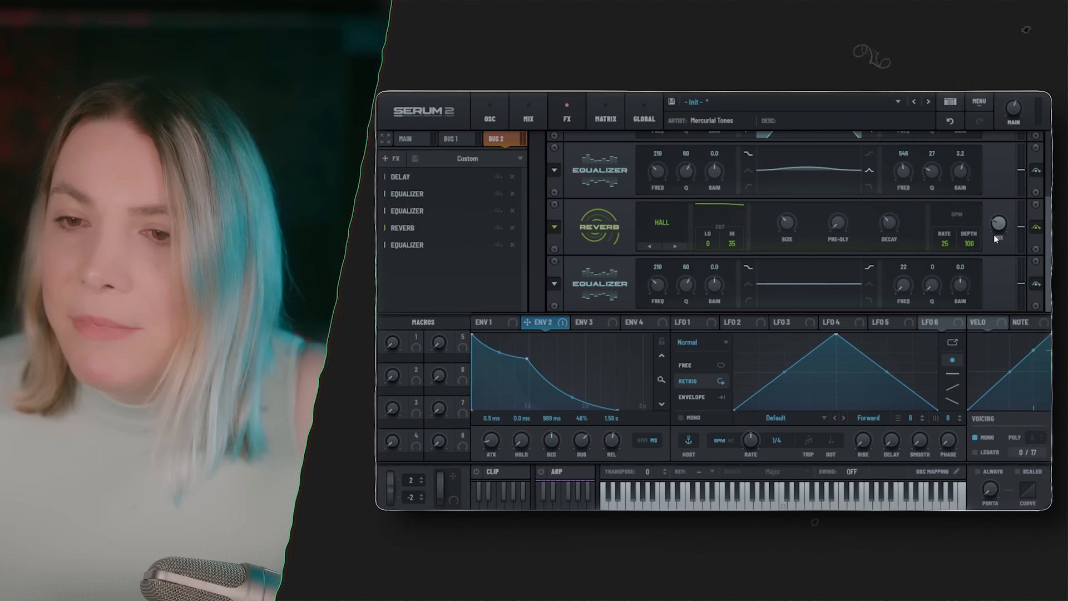
mouse_move(999, 228)
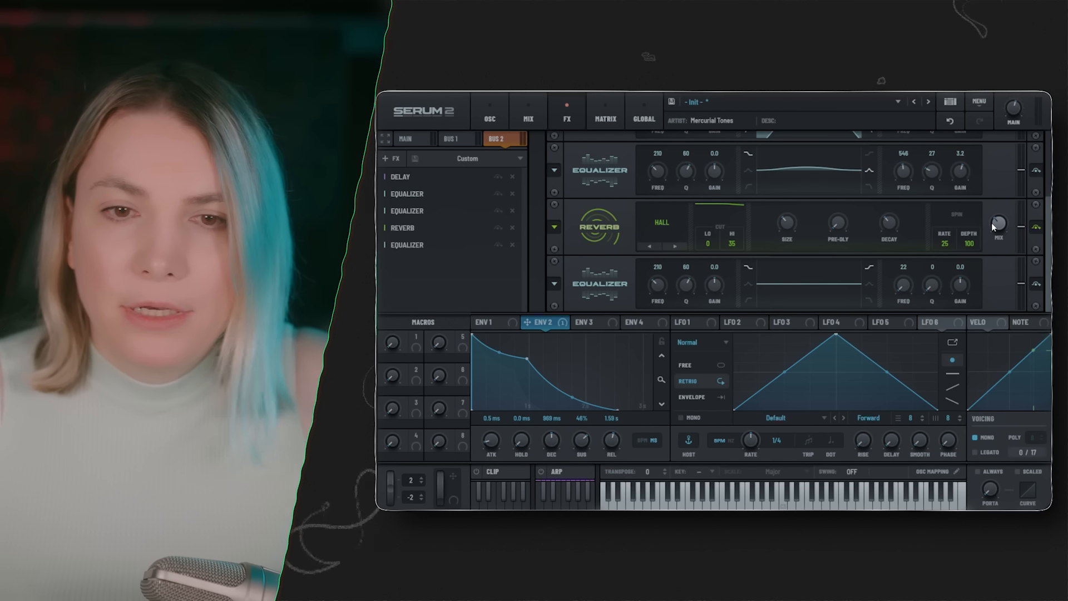
Try routing the noise oscillator through Filter 1 and modulate the noise level with ENV 2.
click(412, 138)
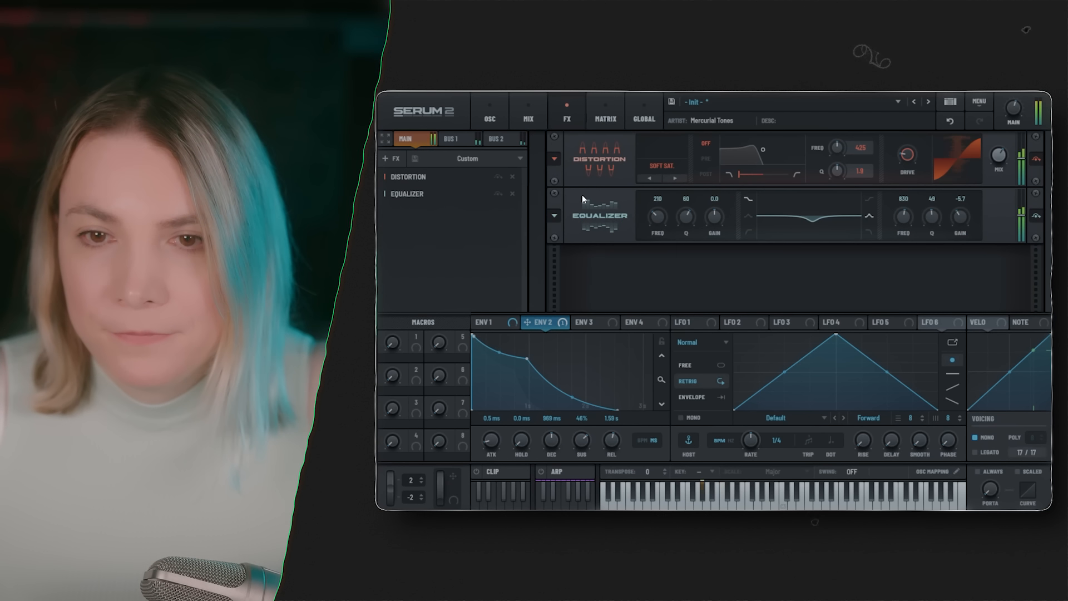
click(493, 119)
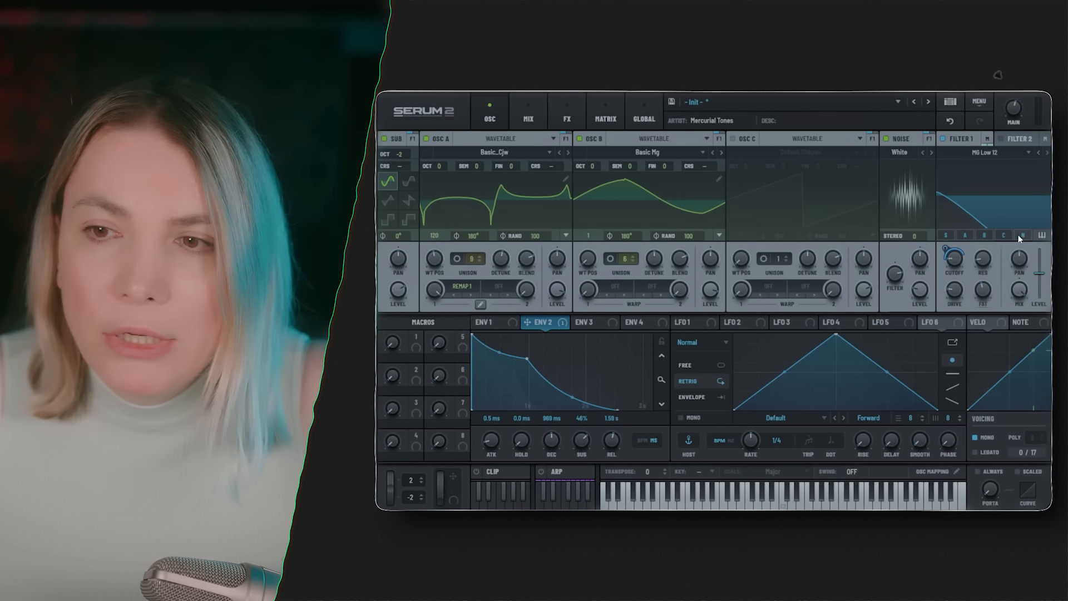
click(1022, 236)
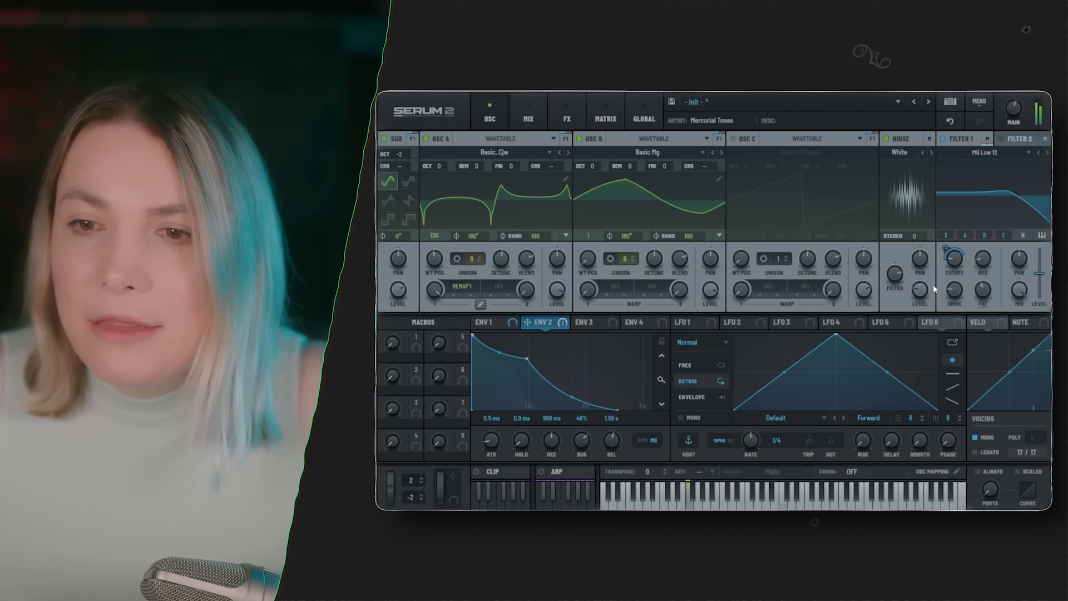
drag(546, 317, 919, 290)
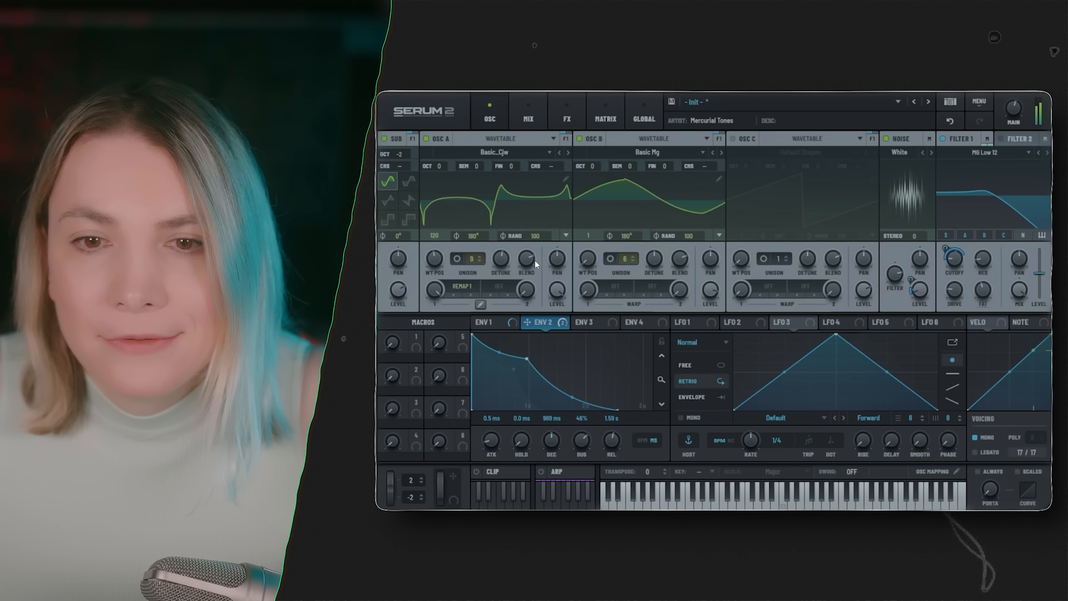
Balance the wavetable oscillators by setting OSC A's level to about 94% and adjusting OSC B's level.
drag(553, 288, 553, 293)
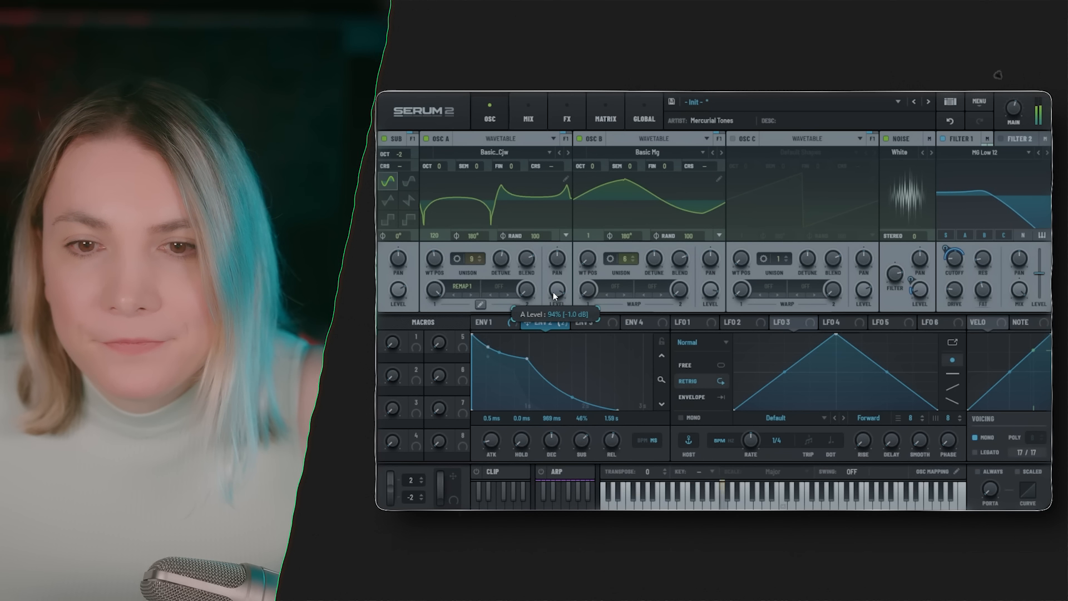
drag(705, 291, 707, 286)
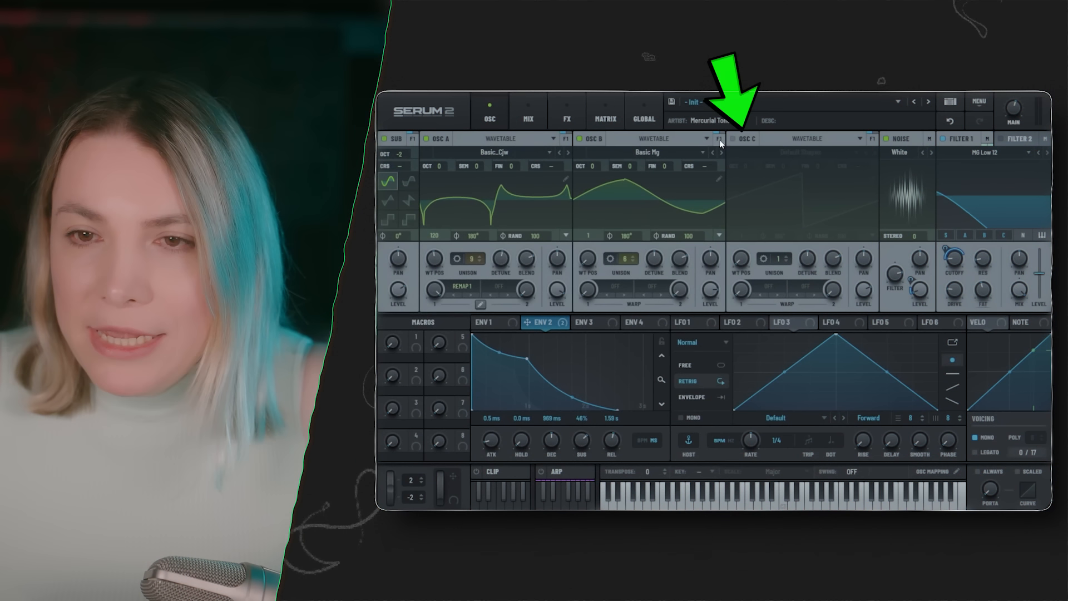
Enable OSC C as a multisample with the factory mallet Balafon LE, muting the sub, OSC A and OSC B to isolate it.
click(779, 139)
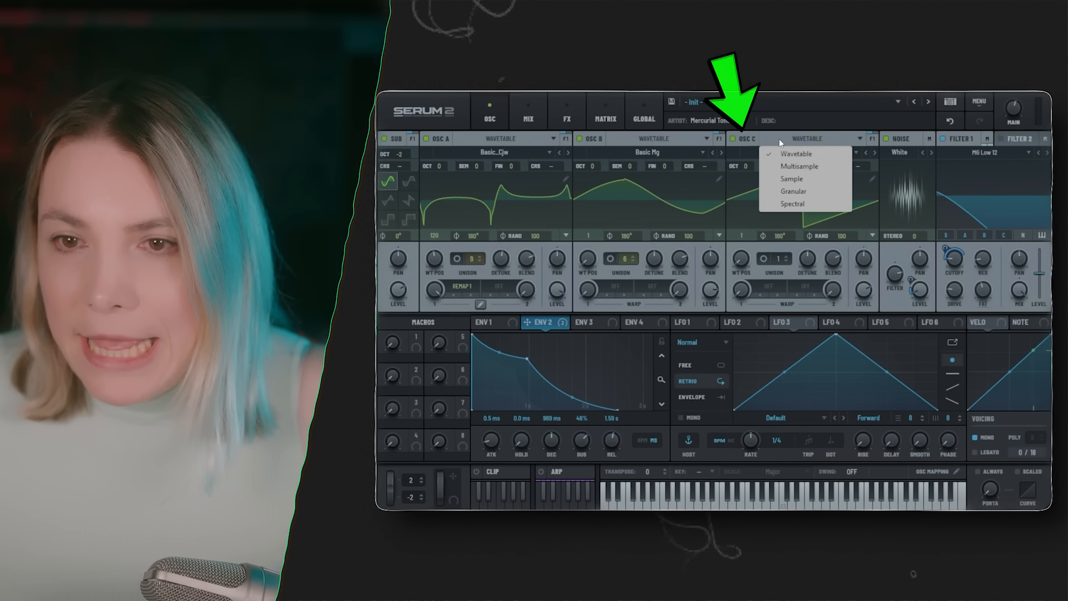
click(812, 172)
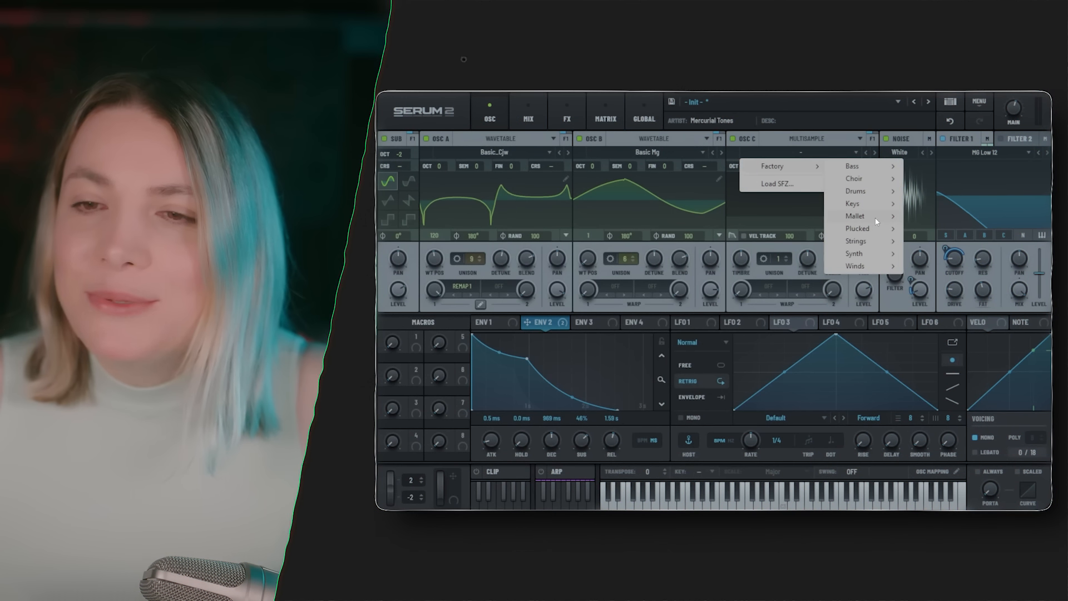
mouse_move(884, 218)
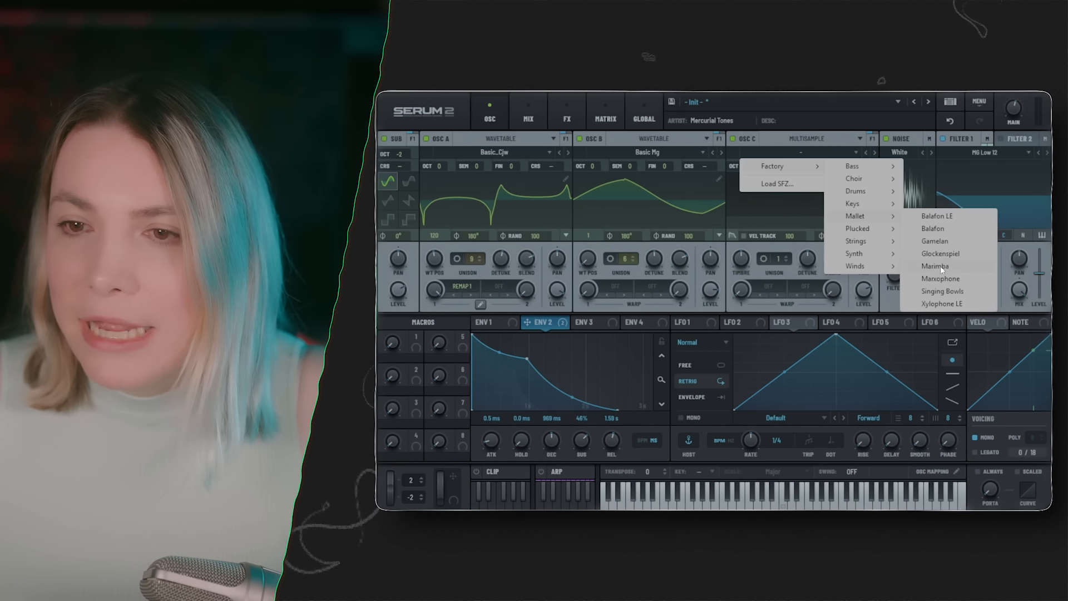
click(938, 217)
click(384, 139)
click(426, 139)
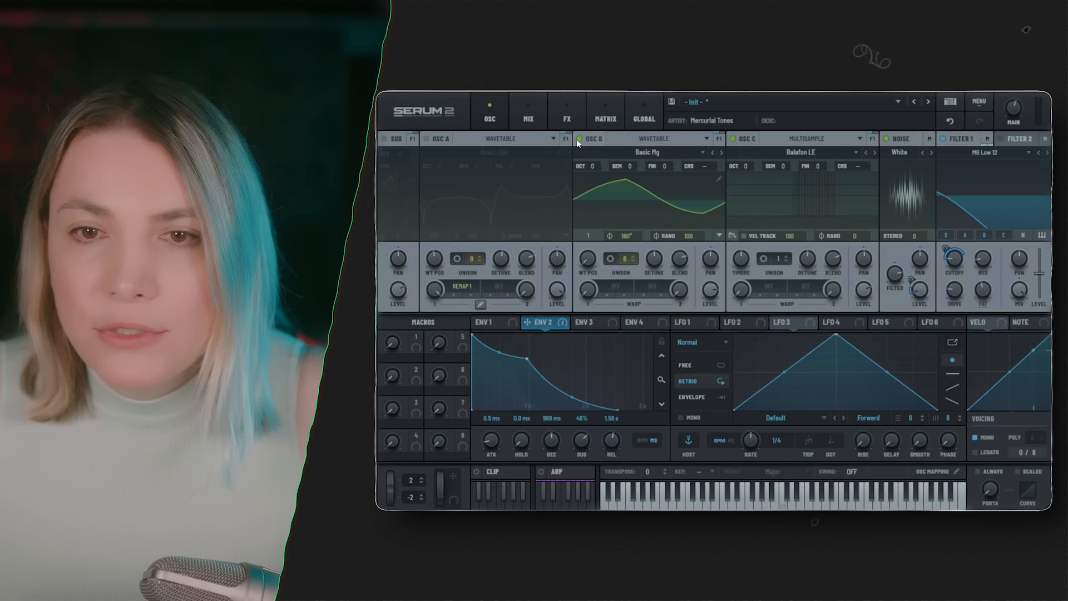
click(579, 139)
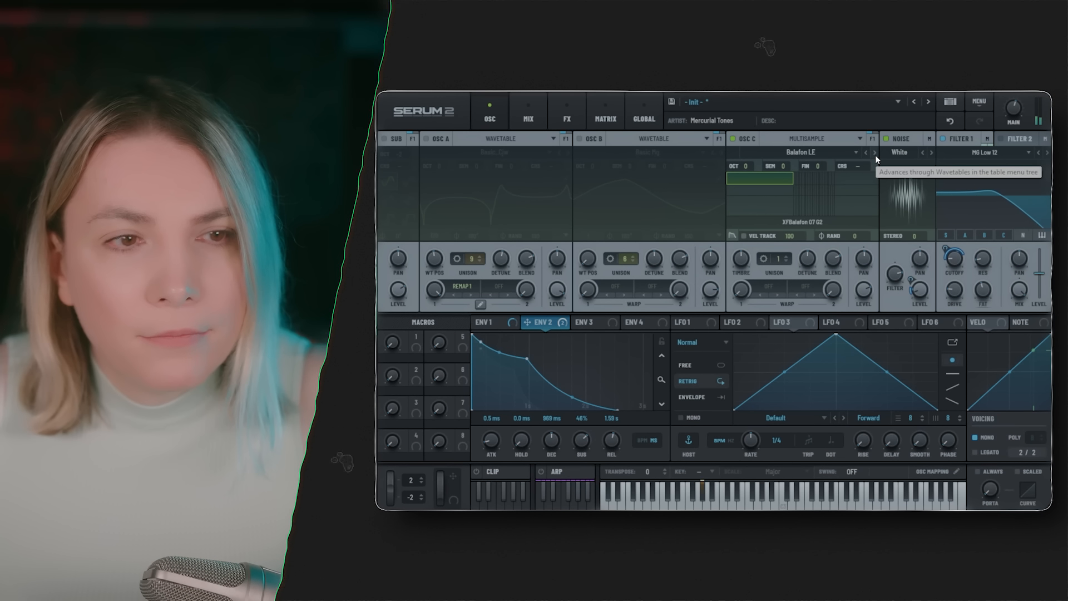
Set OSC C's octave to -1, audition the other mallet multisamples and settle on Balafon.
drag(743, 166, 745, 178)
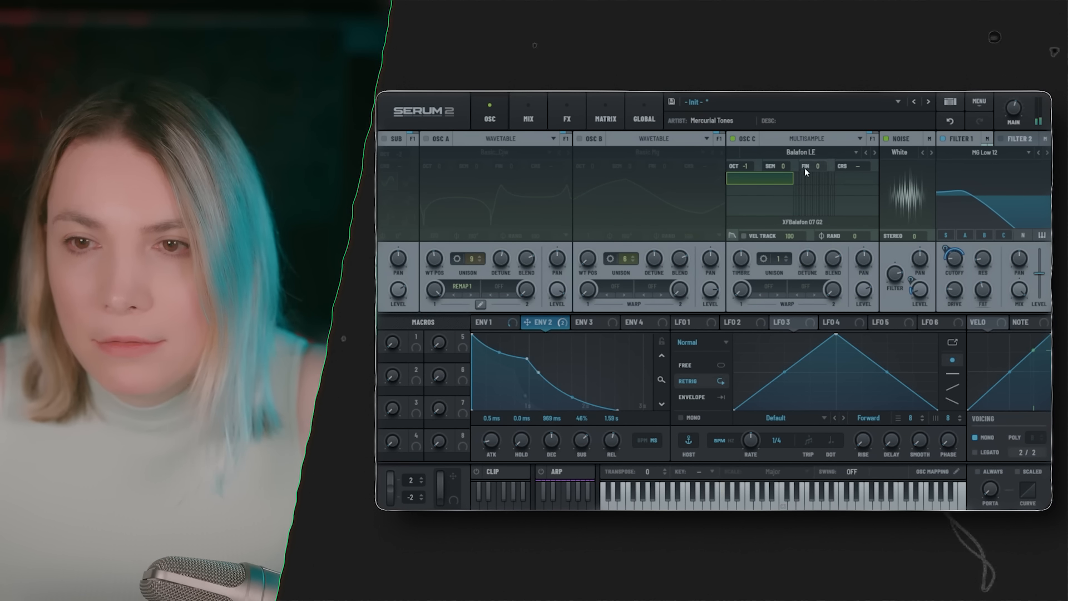
click(875, 152)
click(876, 152)
click(875, 152)
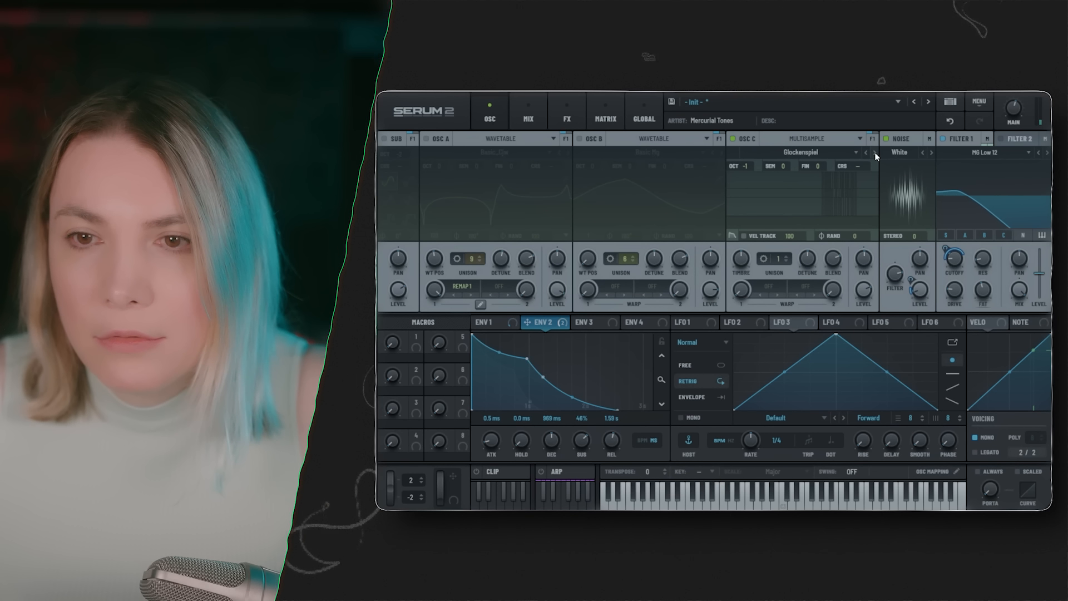
click(875, 152)
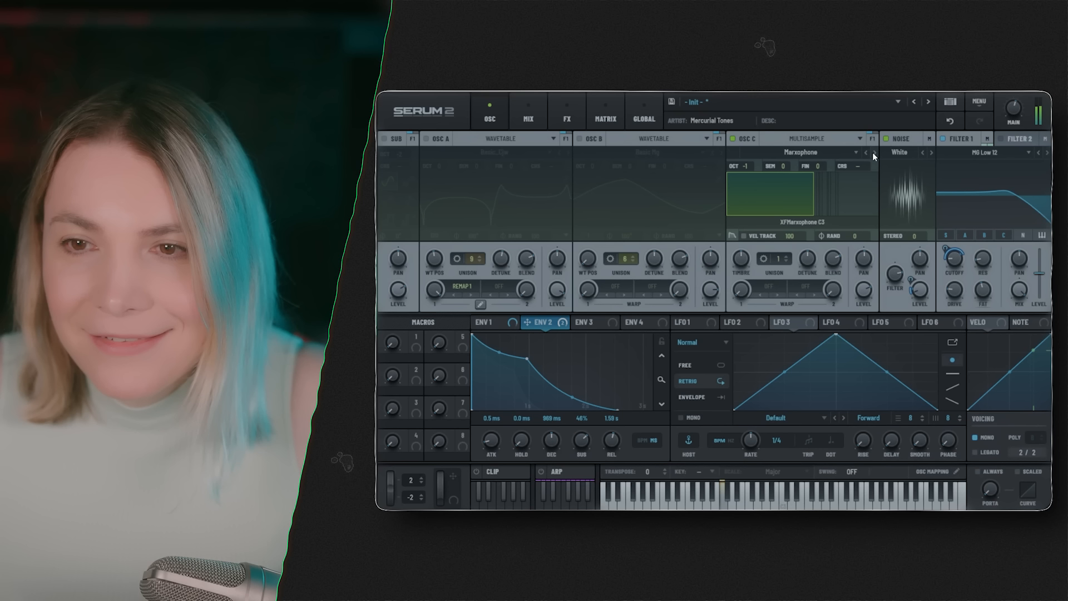
click(867, 149)
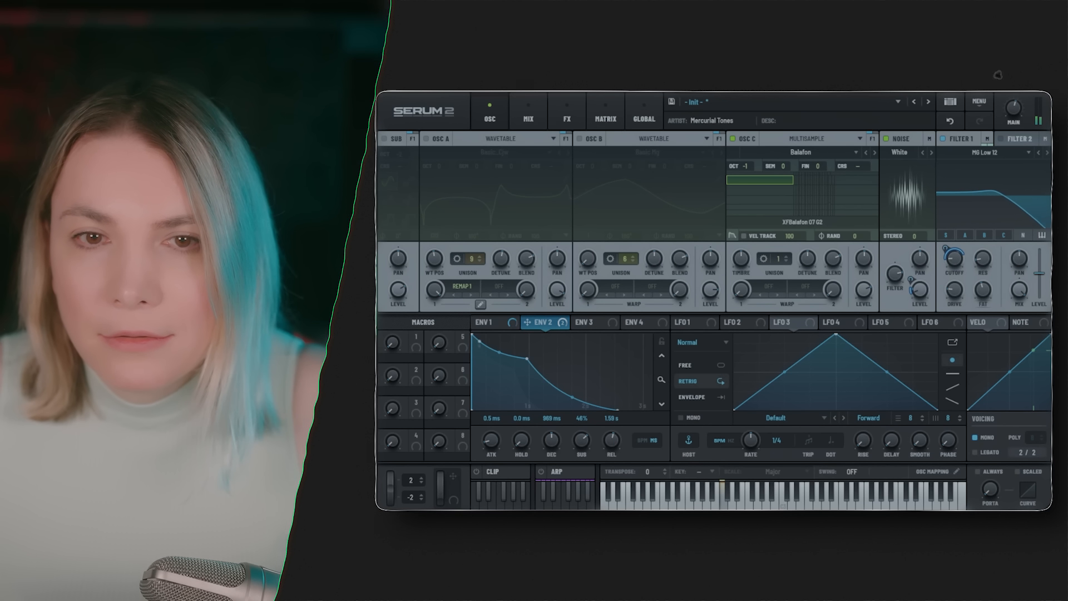
Switch the sub, OSC A and OSC B back on to play together with OSC C.
click(426, 140)
click(580, 138)
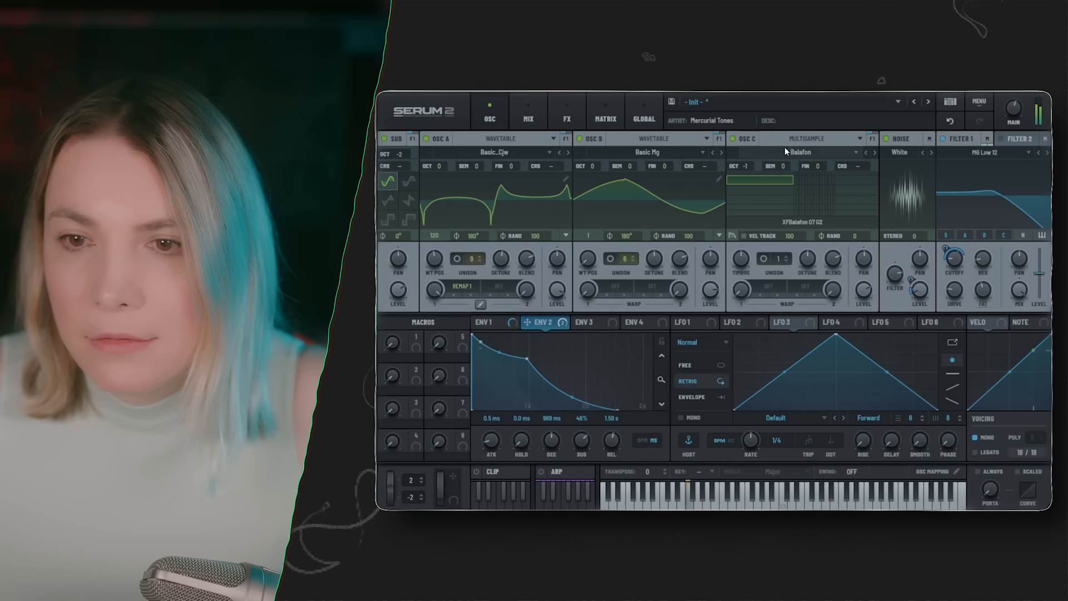
Audition the neighbouring Gamelan multisample in OSC C and settle on Balafon LE.
mouse_move(873, 286)
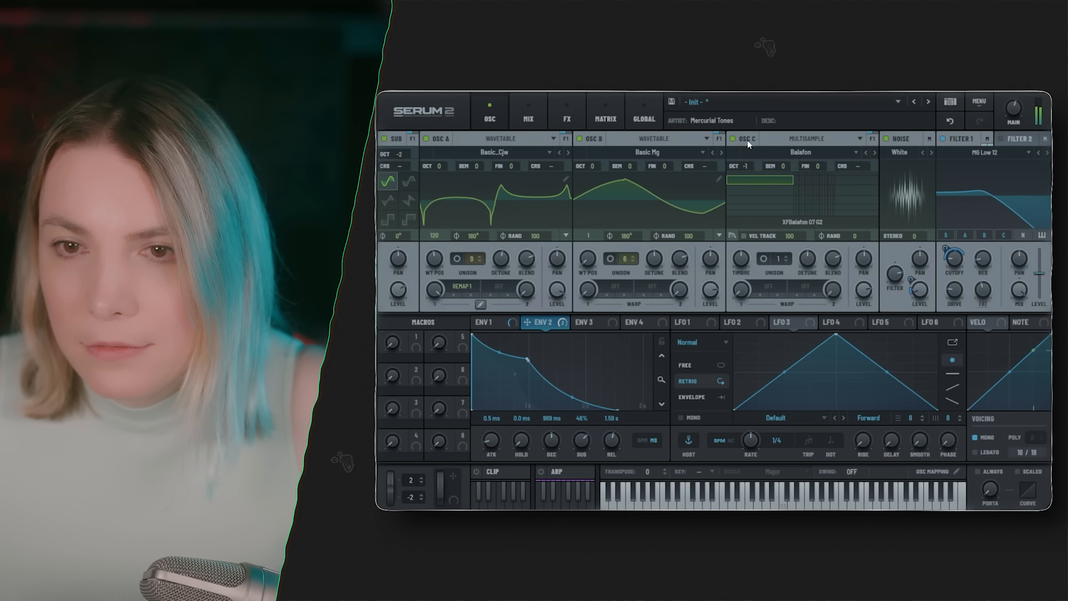
mouse_move(748, 160)
mouse_down()
mouse_move(751, 146)
mouse_move(752, 169)
mouse_up()
click(874, 152)
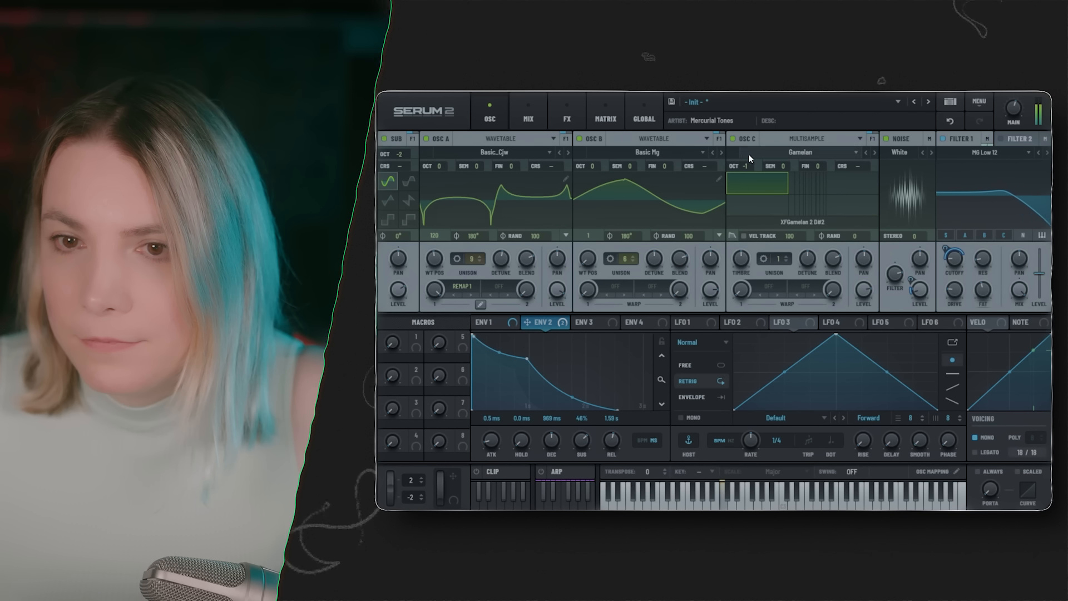
click(866, 151)
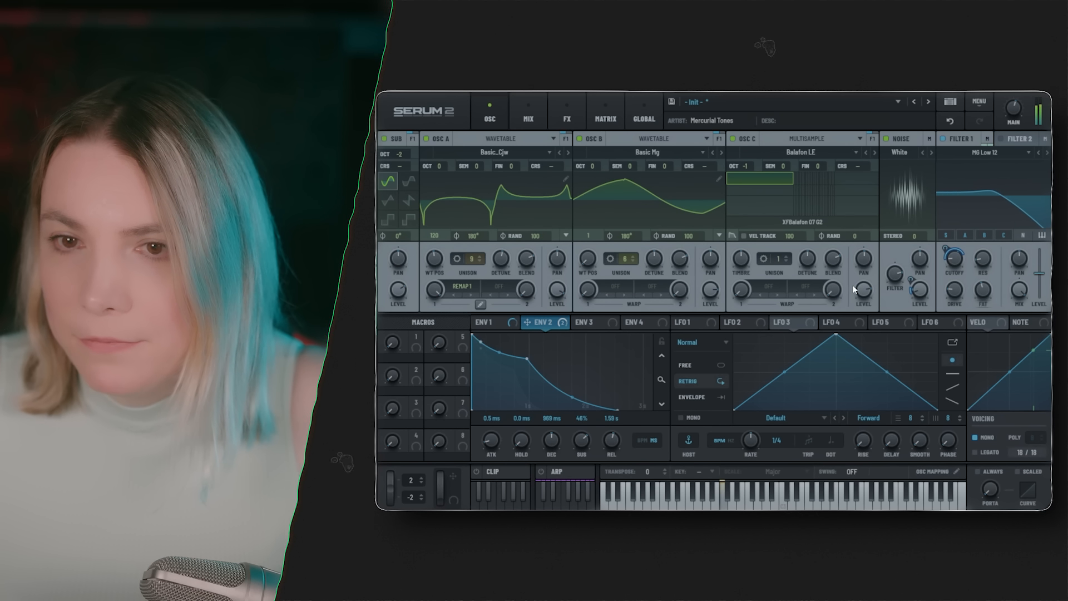
Mute the sub, OSC A and OSC B to try OSC C with 2 unison voices, and switch the wavetable oscillators back on.
click(384, 139)
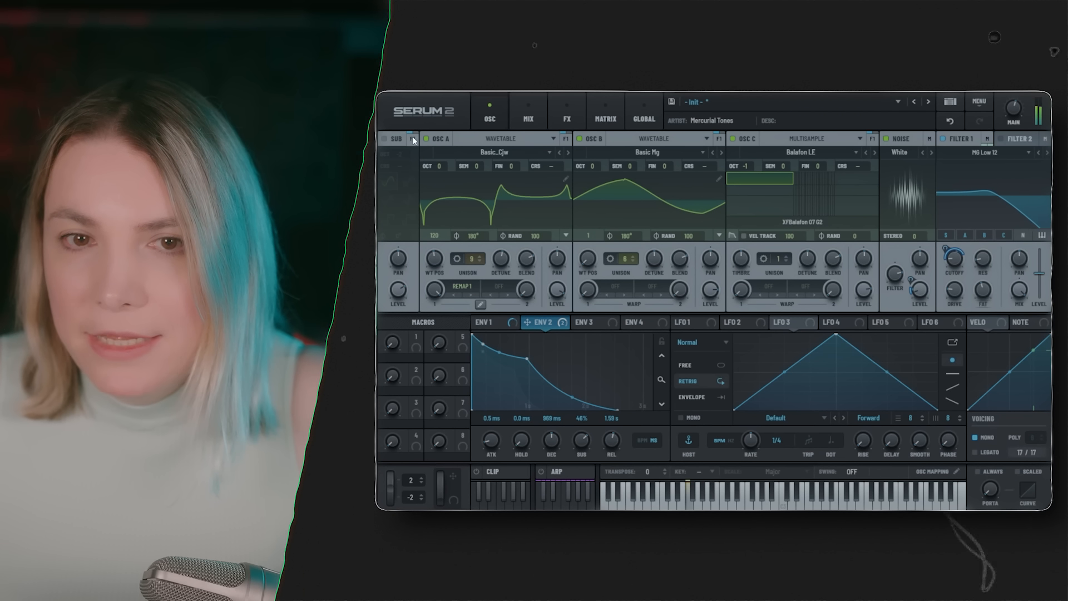
click(426, 138)
click(580, 139)
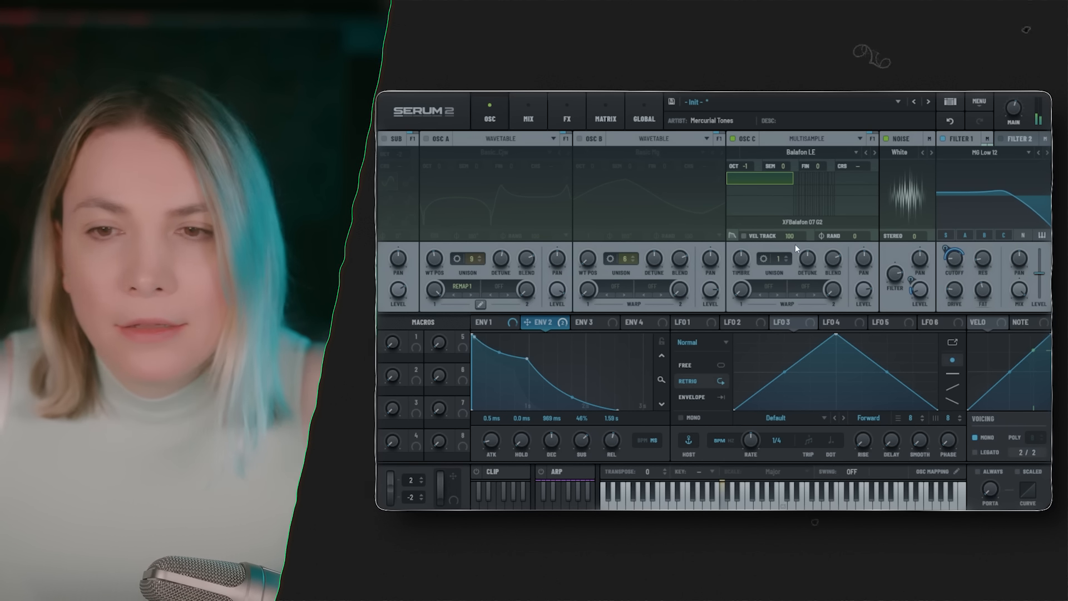
drag(777, 257, 815, 308)
click(579, 138)
click(426, 138)
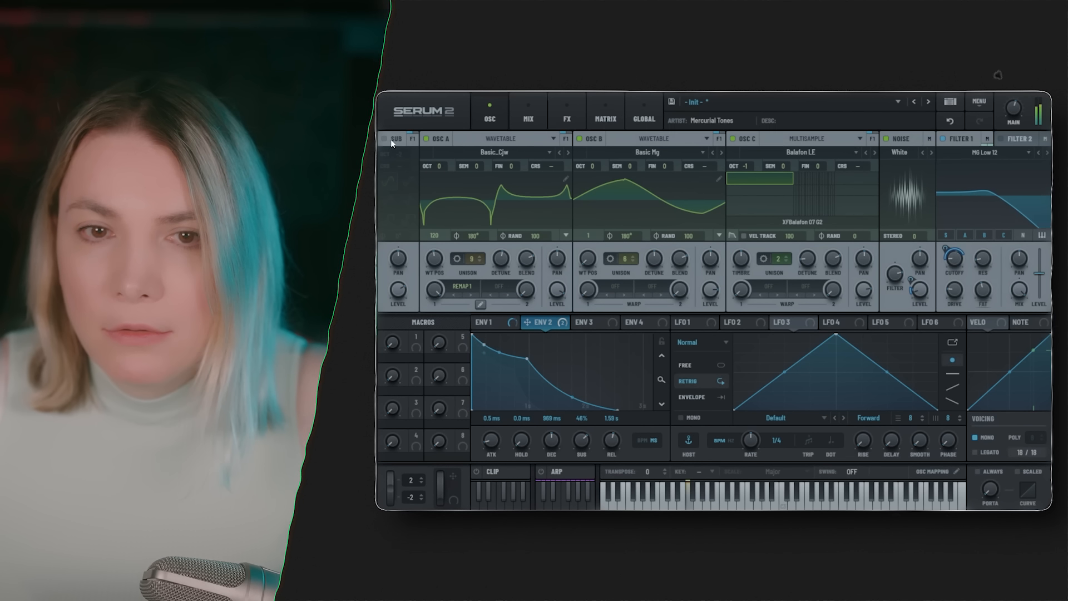
Set OSC C's level to about 69% and its unison to 1 voice.
drag(863, 293, 864, 312)
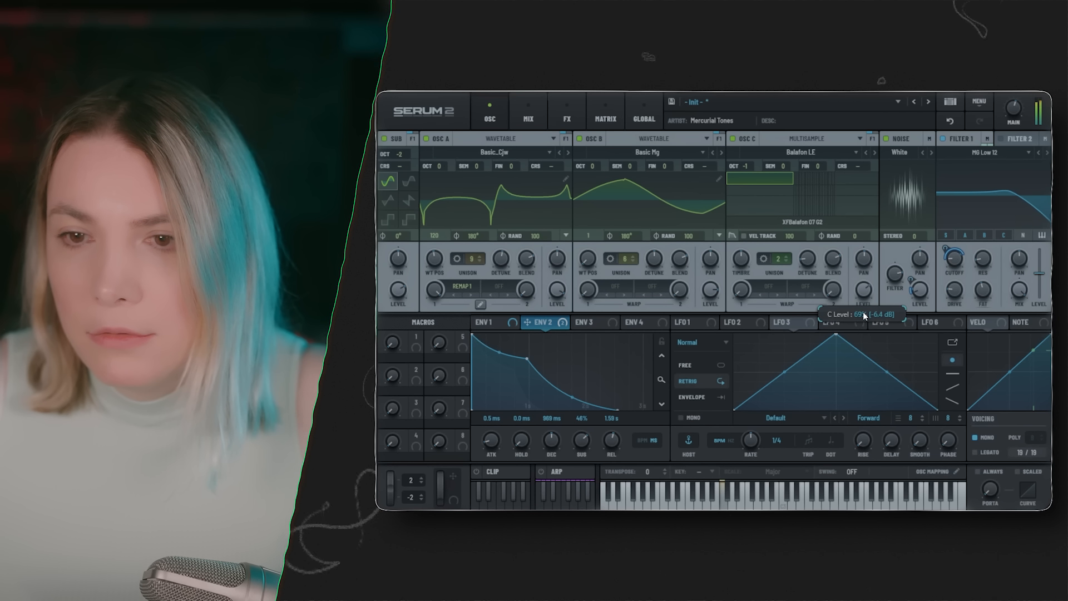
click(784, 260)
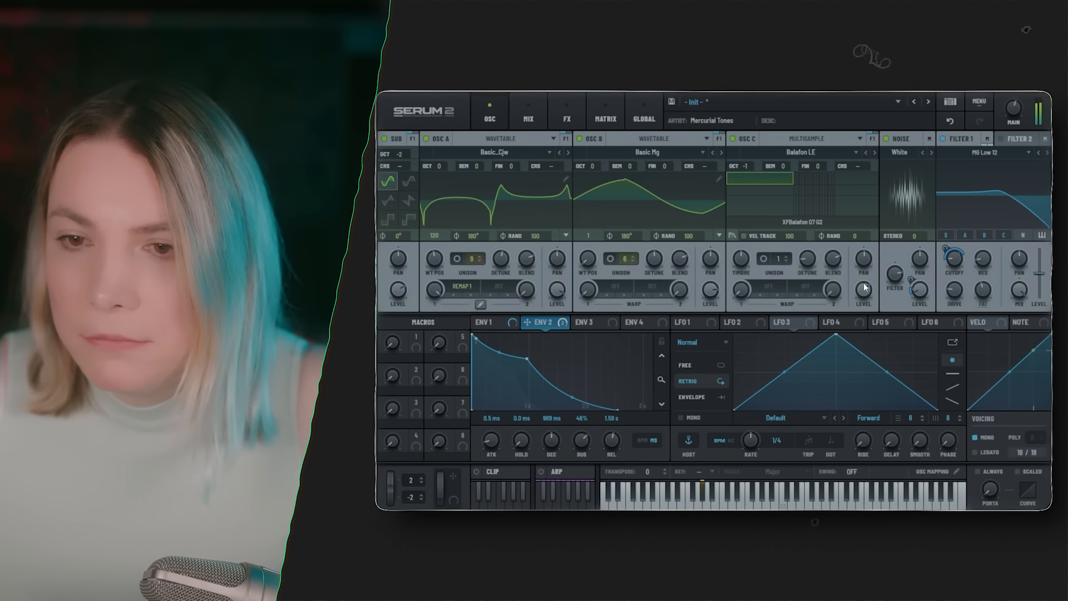
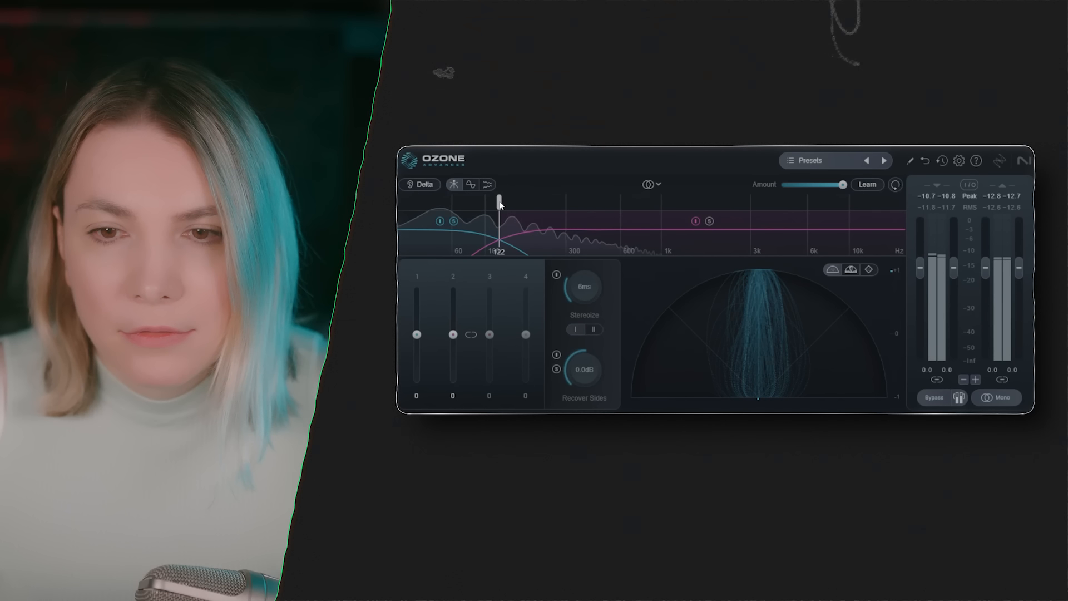
Adjust the crossover between the first two bands in Ozone's stereo imager to about 122 Hz.
drag(499, 204, 500, 205)
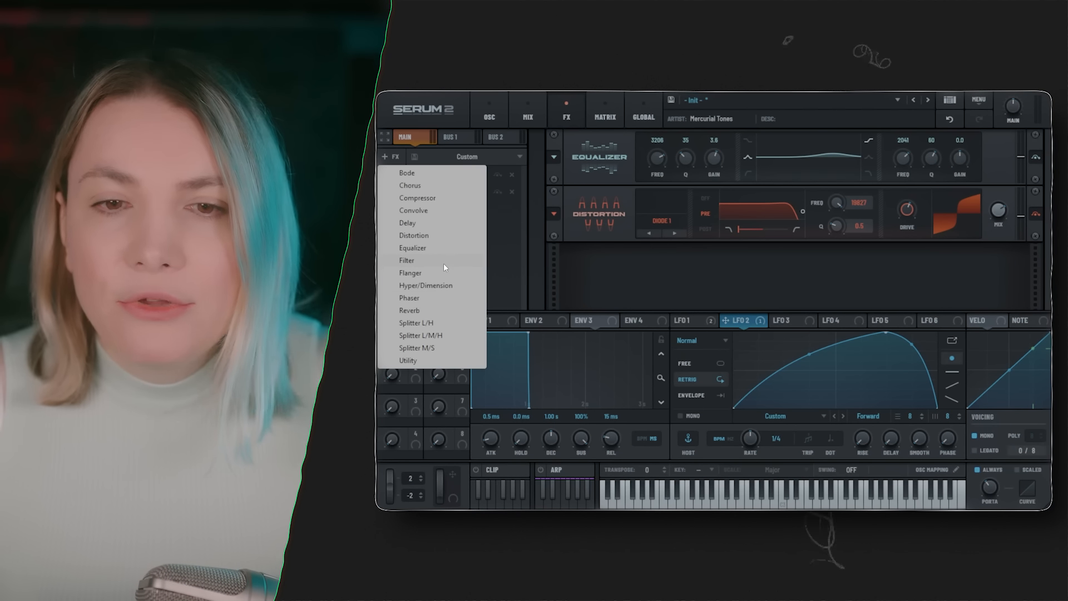
Try a Hyper/Dimension effect ahead of the main equalizer with 7 unison voices and about 44% detune, and remove it.
click(445, 286)
drag(438, 208, 437, 175)
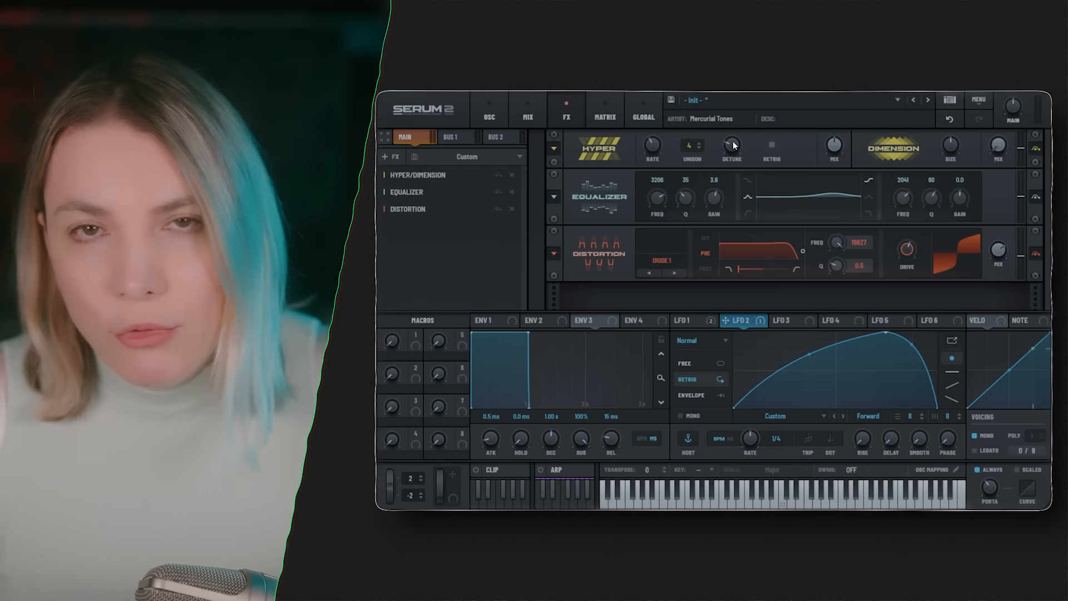
drag(690, 145, 696, 114)
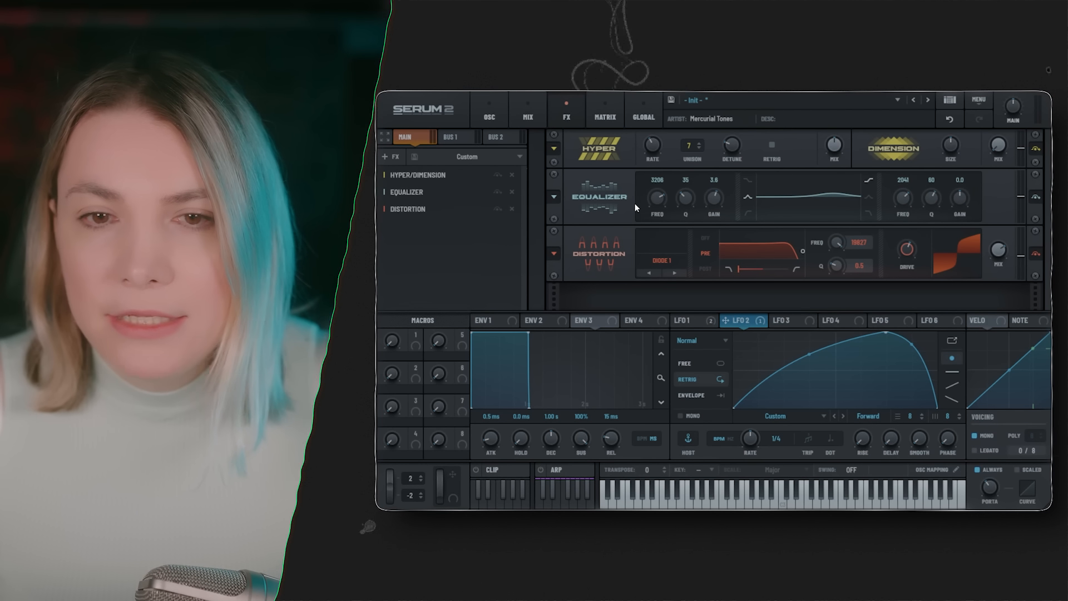
drag(739, 161, 740, 122)
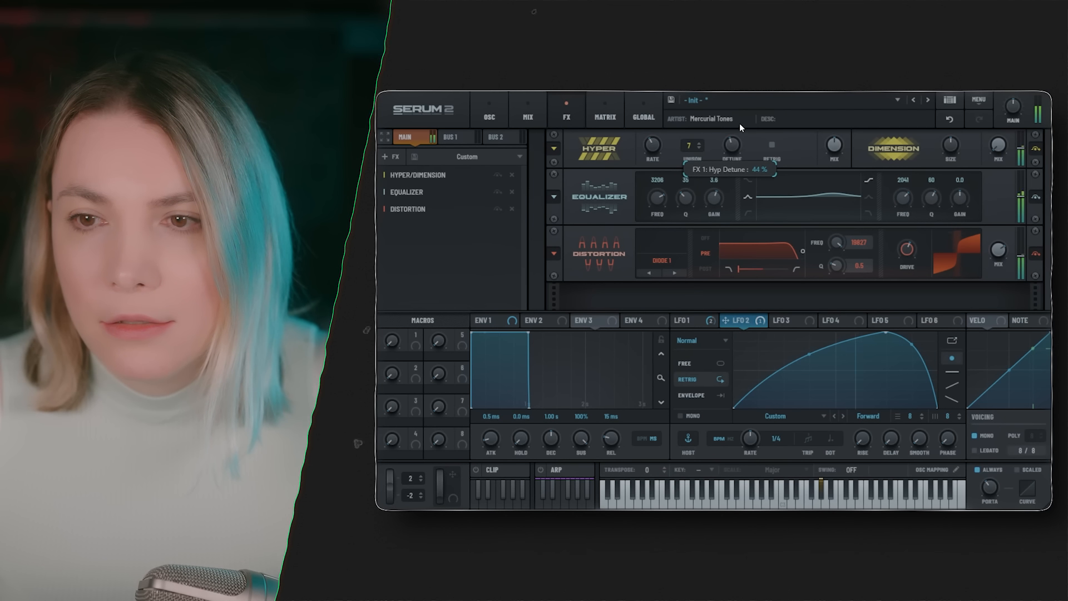
mouse_move(839, 146)
mouse_down()
mouse_move(841, 190)
mouse_move(843, 166)
mouse_up()
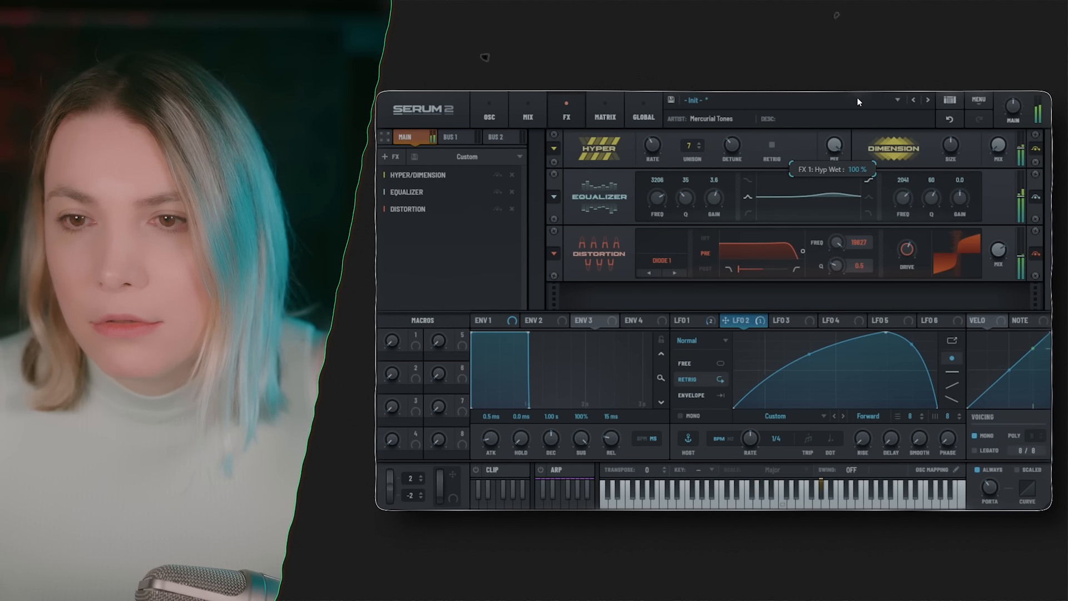
click(512, 176)
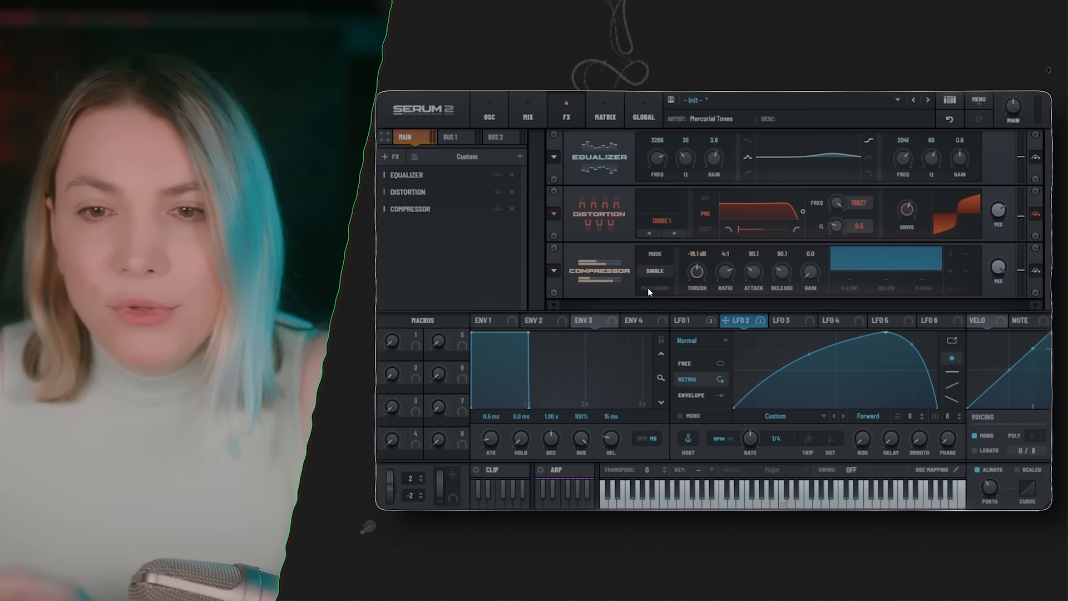
Switch the main chain's compressor to multiband mode and fine-tune the high band's threshold, keeping the default mix.
click(655, 288)
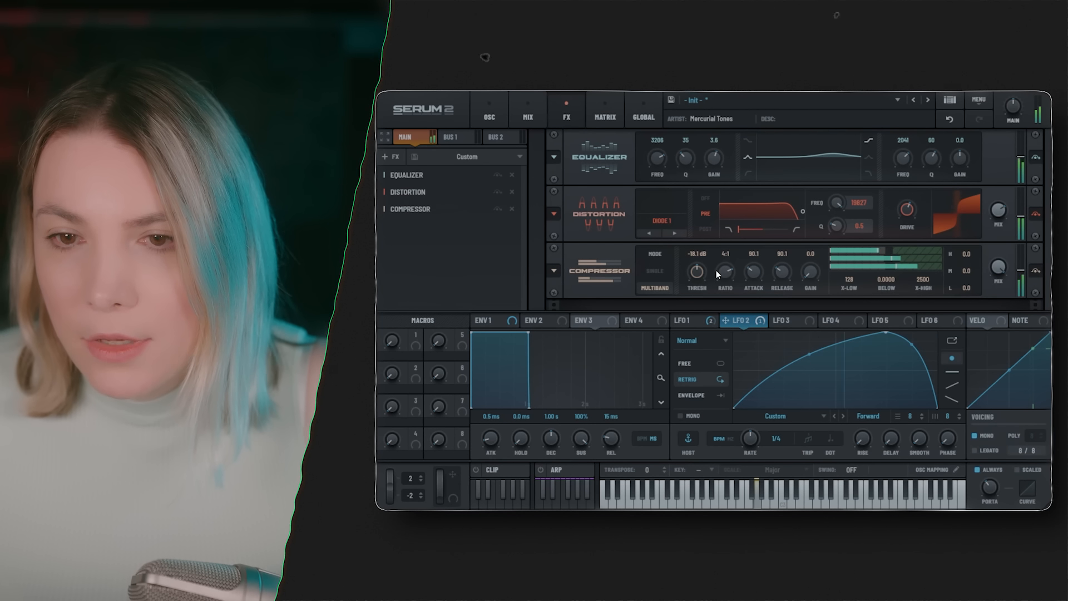
mouse_move(897, 251)
mouse_down()
mouse_move(915, 251)
mouse_move(906, 251)
mouse_up()
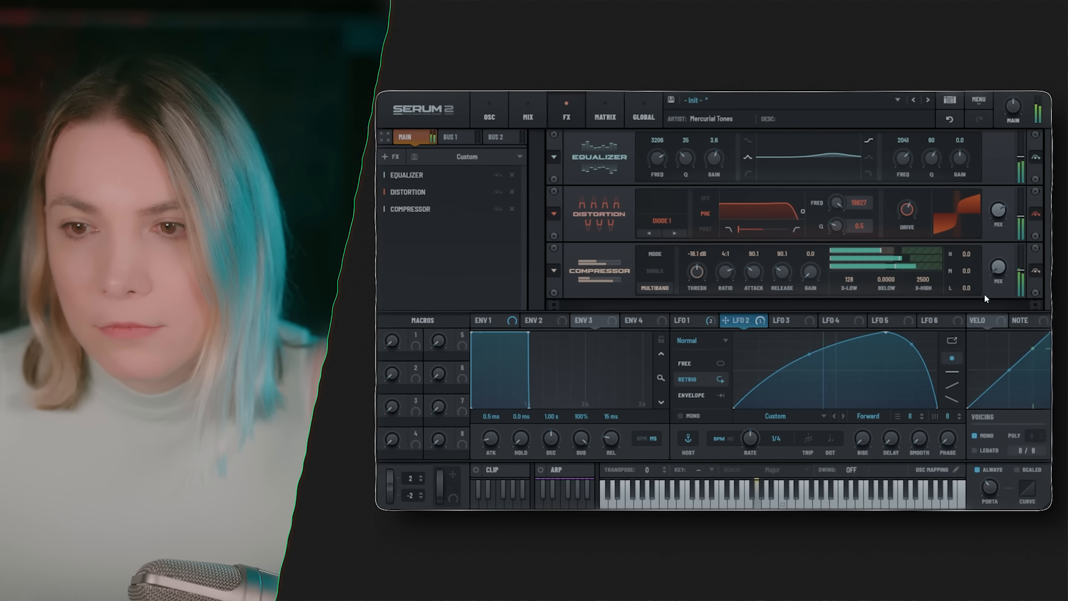
drag(1003, 262, 1006, 207)
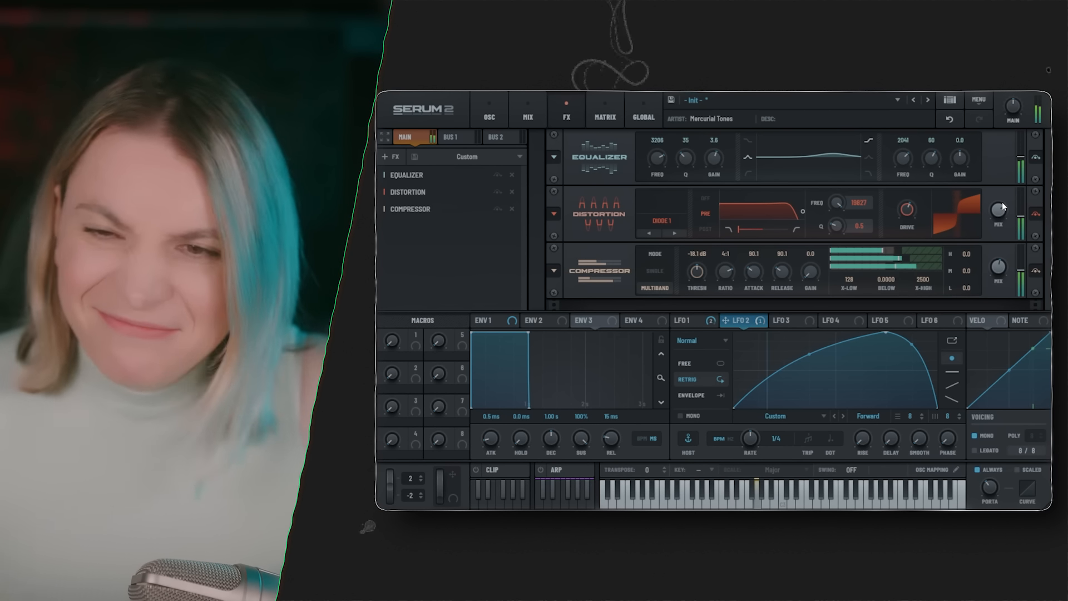
double_click(1002, 267)
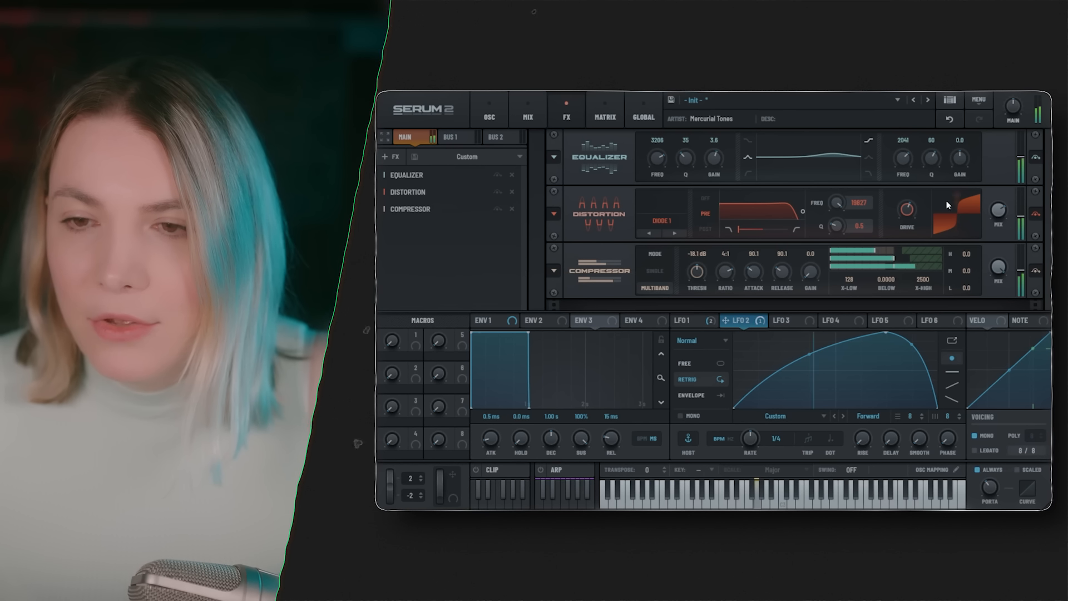
drag(893, 251, 892, 247)
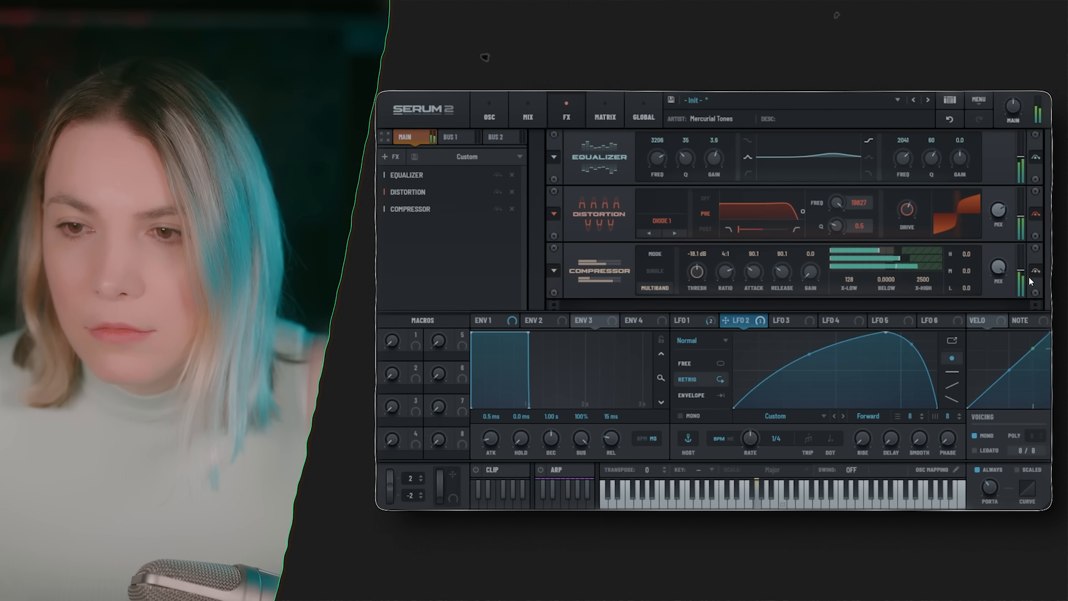
Raise the compressor's band gains to 2.8 high, 5.1 mid and 14.1 low, and trim the low gain after a bypass comparison.
mouse_move(968, 271)
mouse_down()
mouse_move(969, 233)
mouse_move(966, 271)
mouse_move(970, 239)
mouse_move(970, 263)
mouse_up()
drag(968, 256, 969, 252)
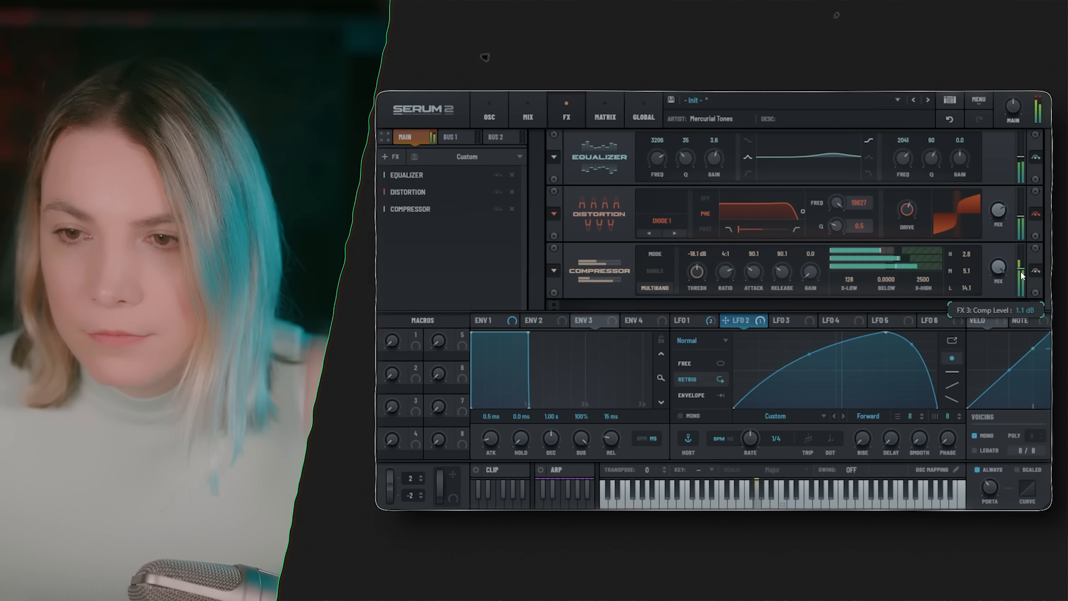
click(498, 209)
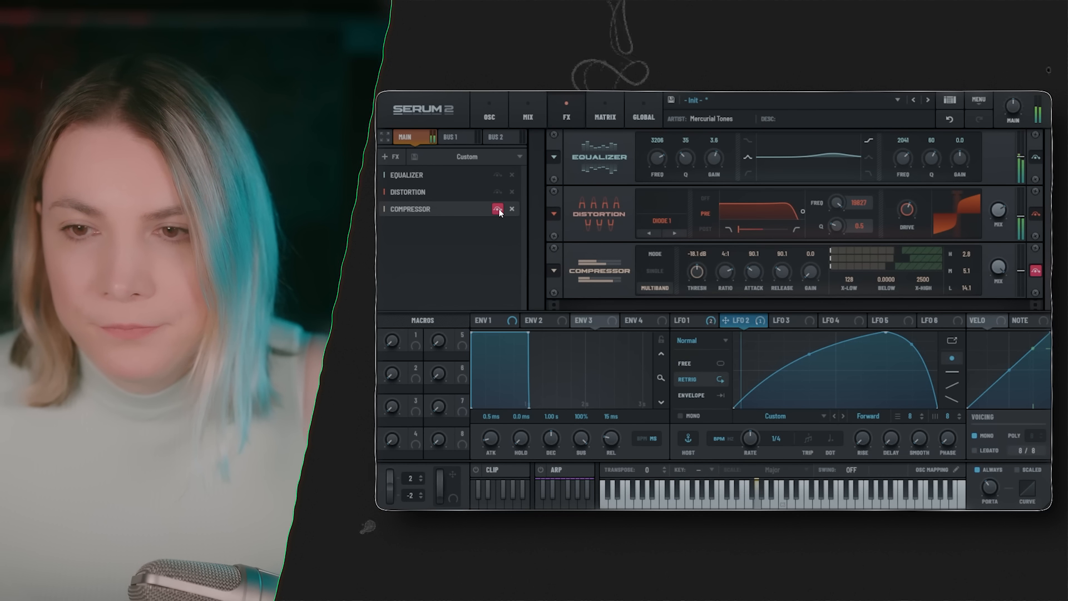
click(498, 209)
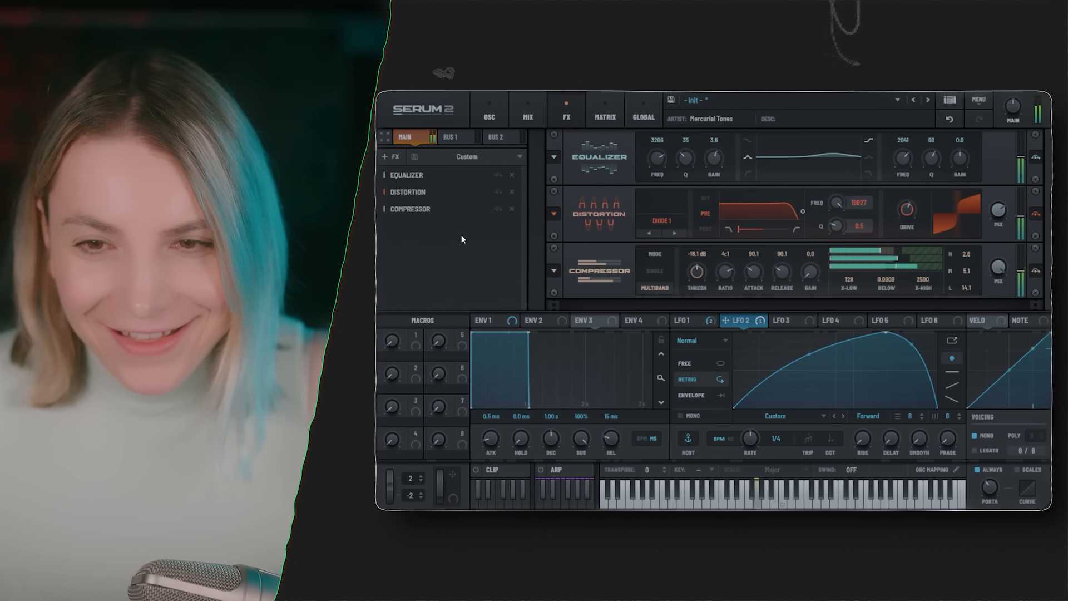
mouse_move(971, 290)
mouse_down()
mouse_move(972, 279)
mouse_move(971, 295)
mouse_up()
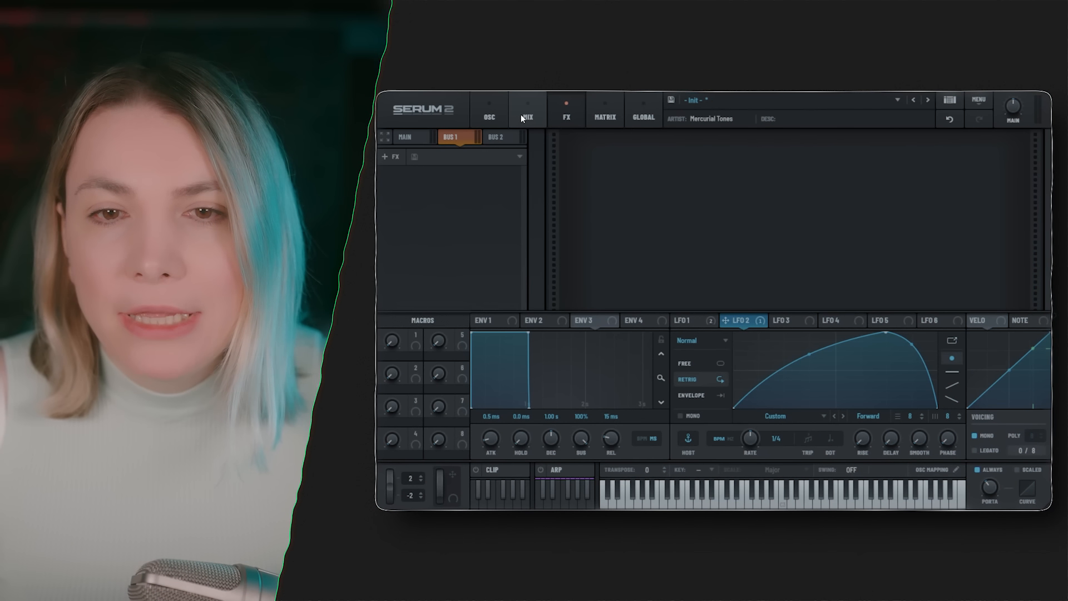
Route Bus 1 to Direct in the mixer and raise Filter 1's send to Bus 1 to about 27%.
click(526, 114)
click(743, 153)
click(836, 152)
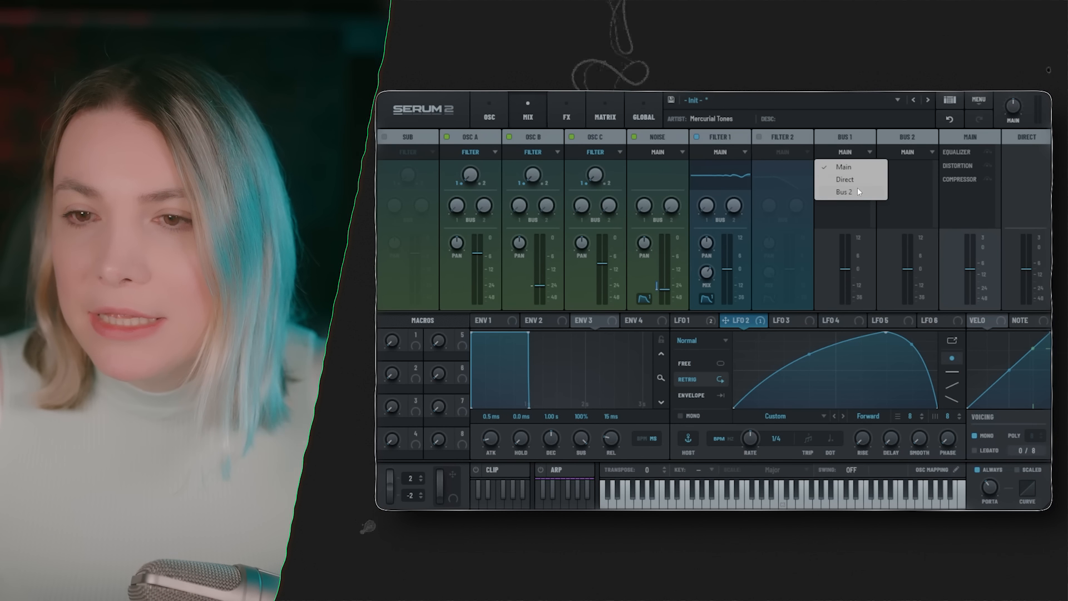
click(856, 179)
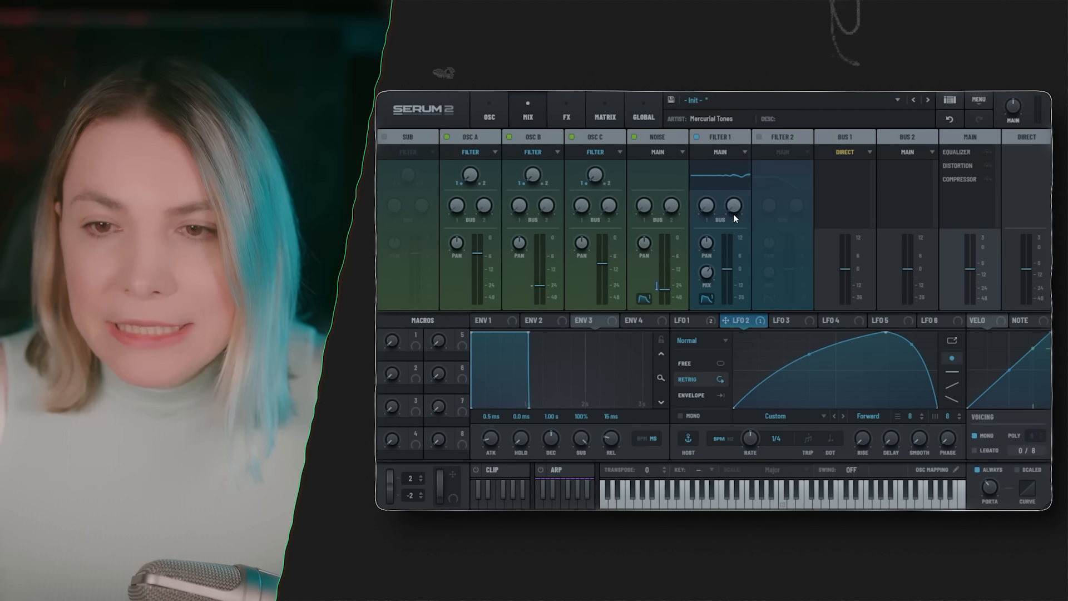
drag(707, 206, 706, 170)
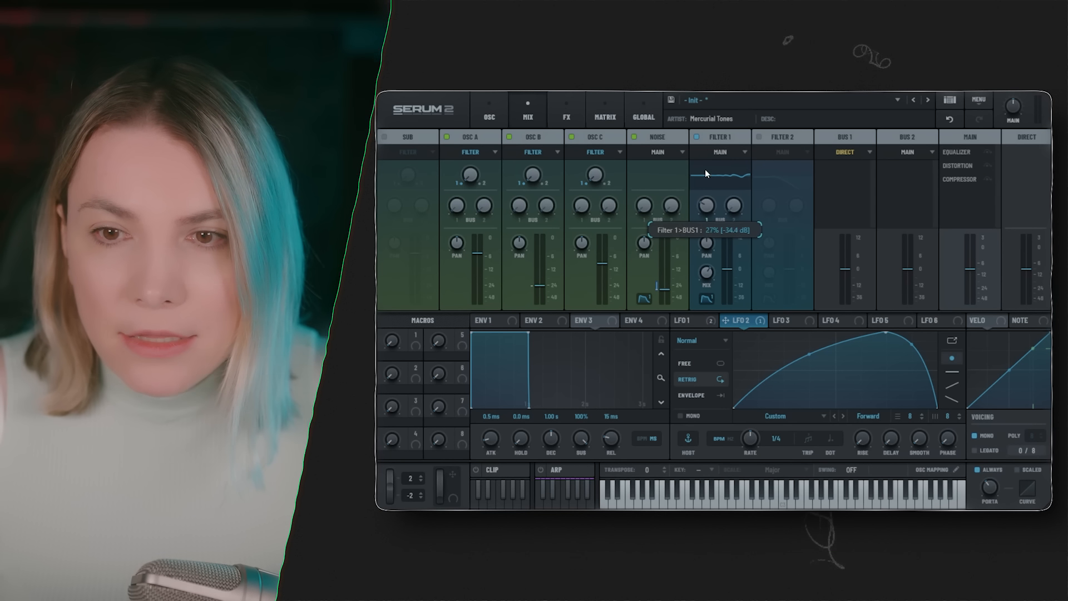
Load the Simple Reverb effects preset on Bus 1 and raise the bus level slightly.
click(566, 115)
click(461, 157)
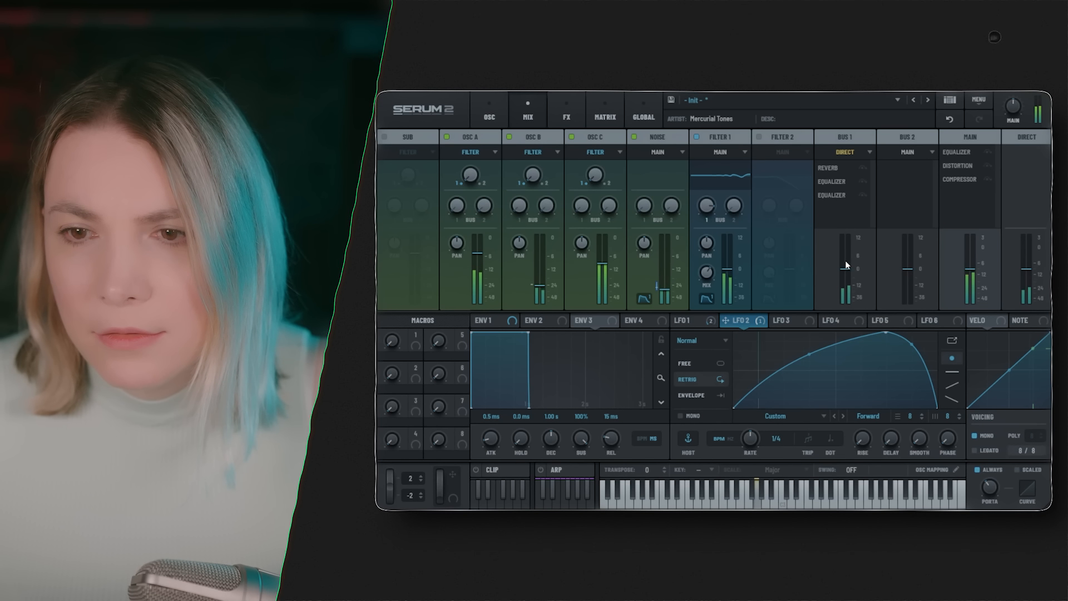
mouse_move(845, 264)
mouse_down()
mouse_move(844, 248)
mouse_move(848, 263)
mouse_move(836, 259)
mouse_up()
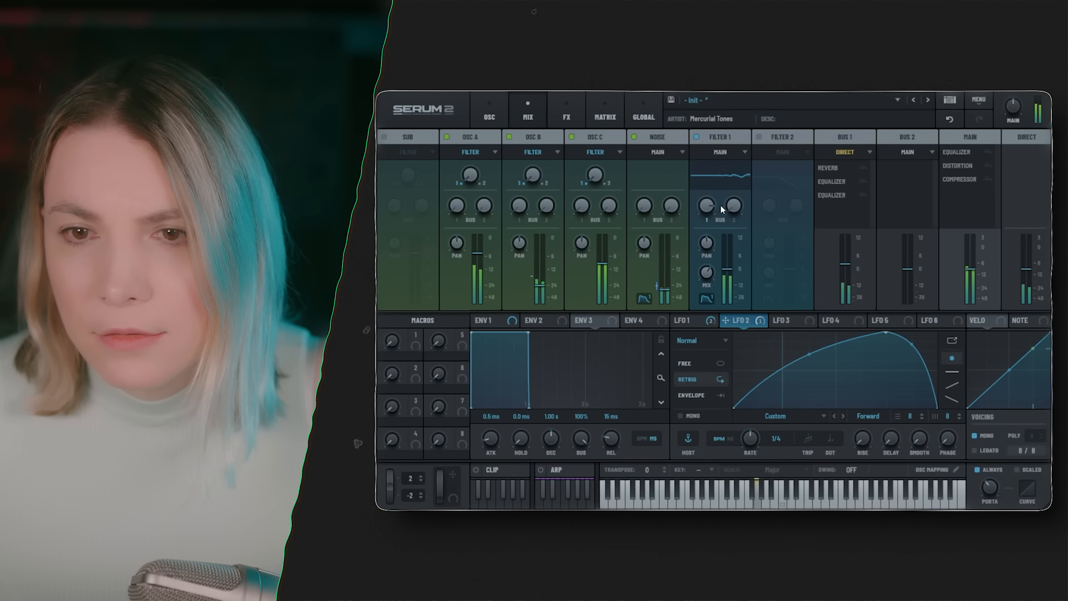
Shape Bus 1's first equalizer with a low-band Q of 46 and gain of 5.3, and adjust the high band's frequency and gain.
click(568, 115)
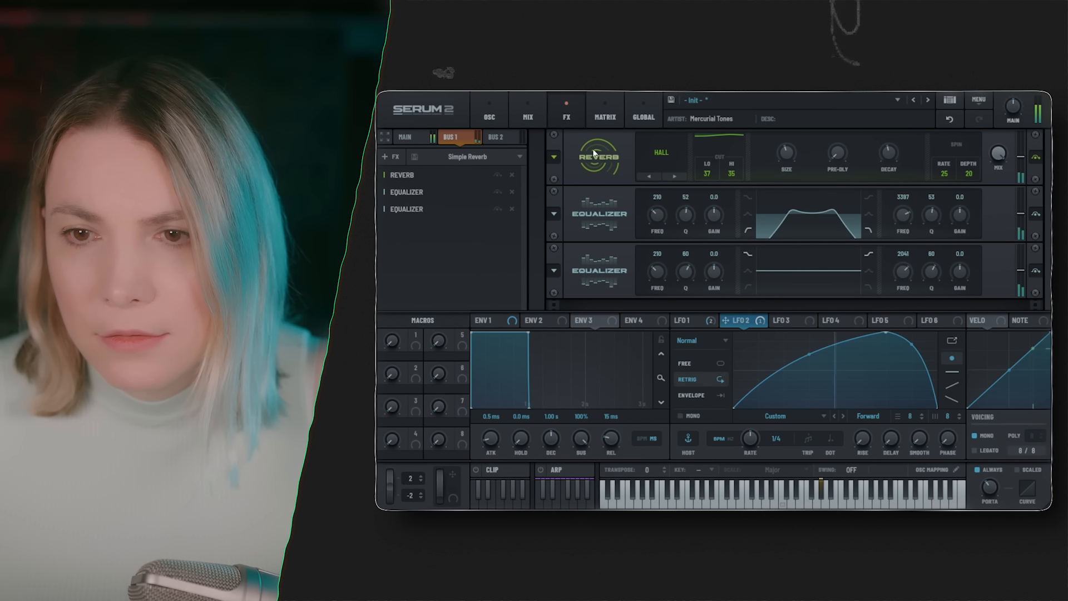
drag(689, 211, 715, 204)
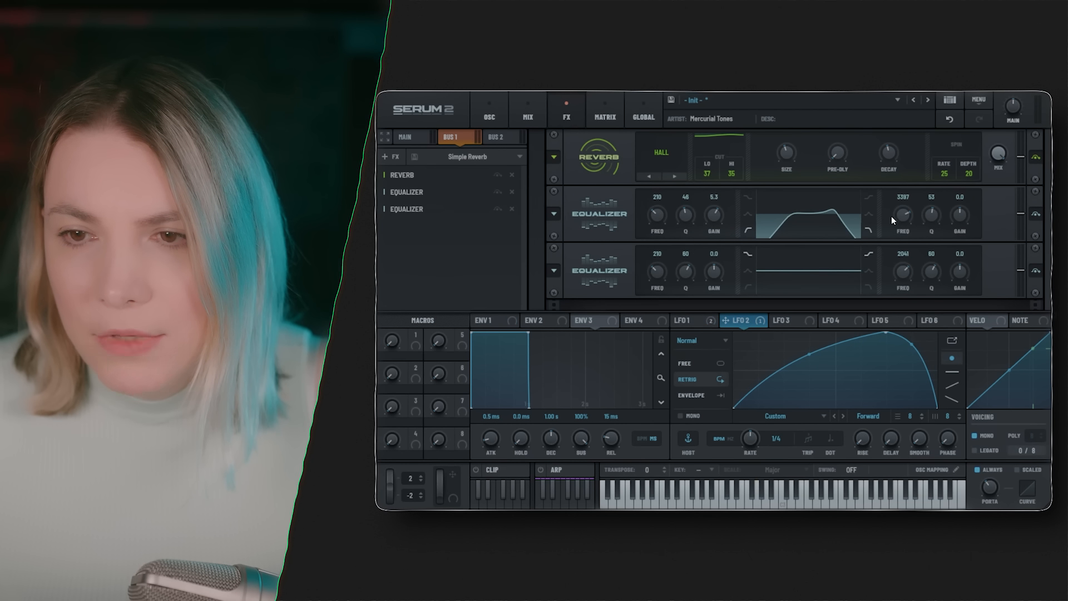
drag(892, 220, 902, 198)
drag(972, 216, 965, 231)
mouse_move(903, 216)
mouse_down()
mouse_move(907, 229)
mouse_move(913, 216)
mouse_up()
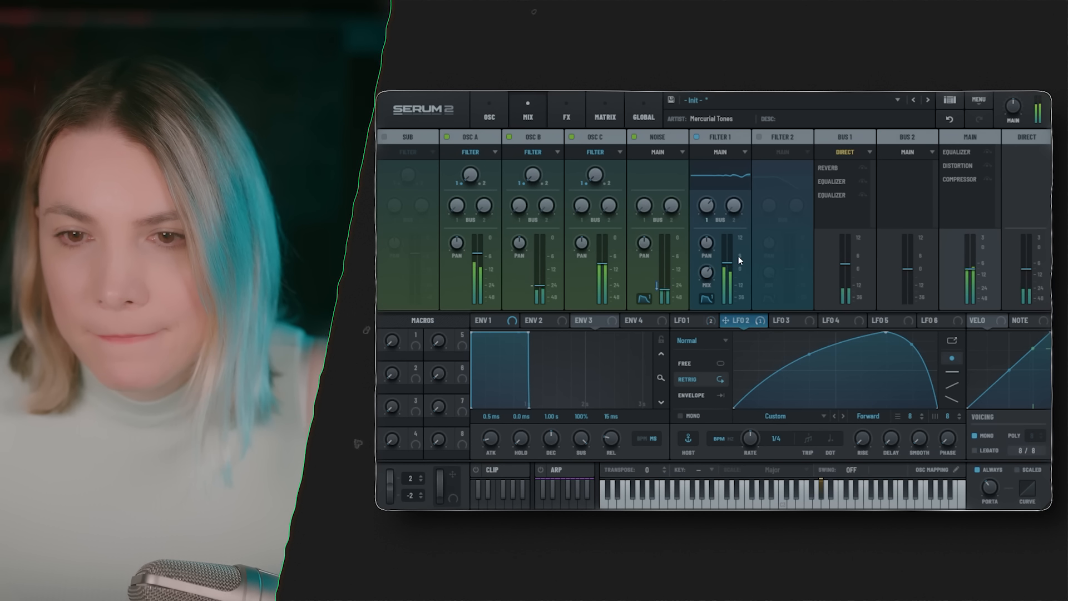
Lower Filter 1's level slightly in the mixer and pull down Bus 1's level.
drag(732, 263, 732, 267)
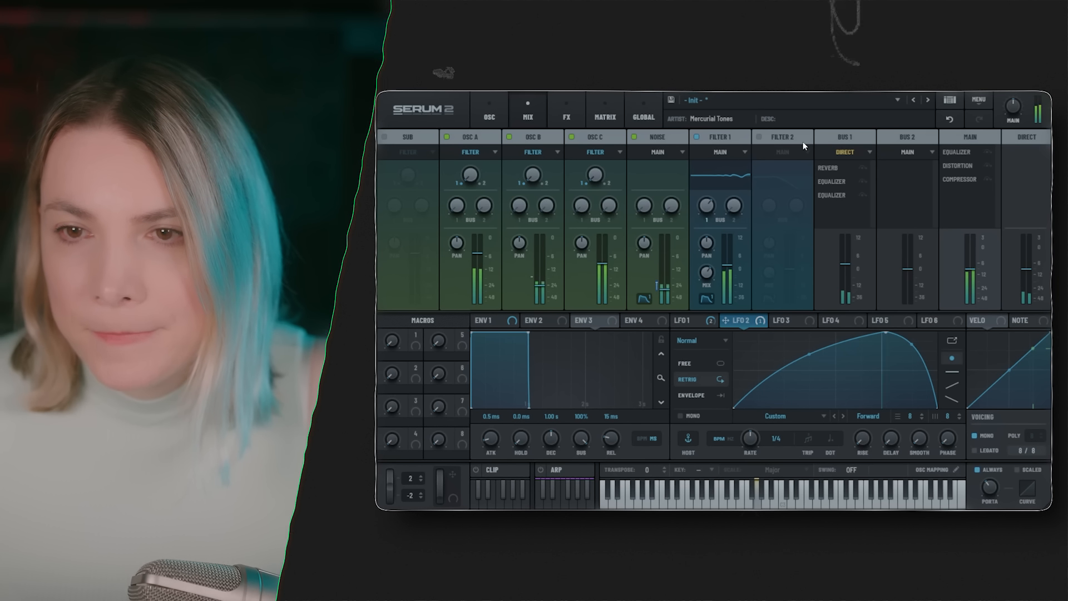
drag(845, 264, 853, 304)
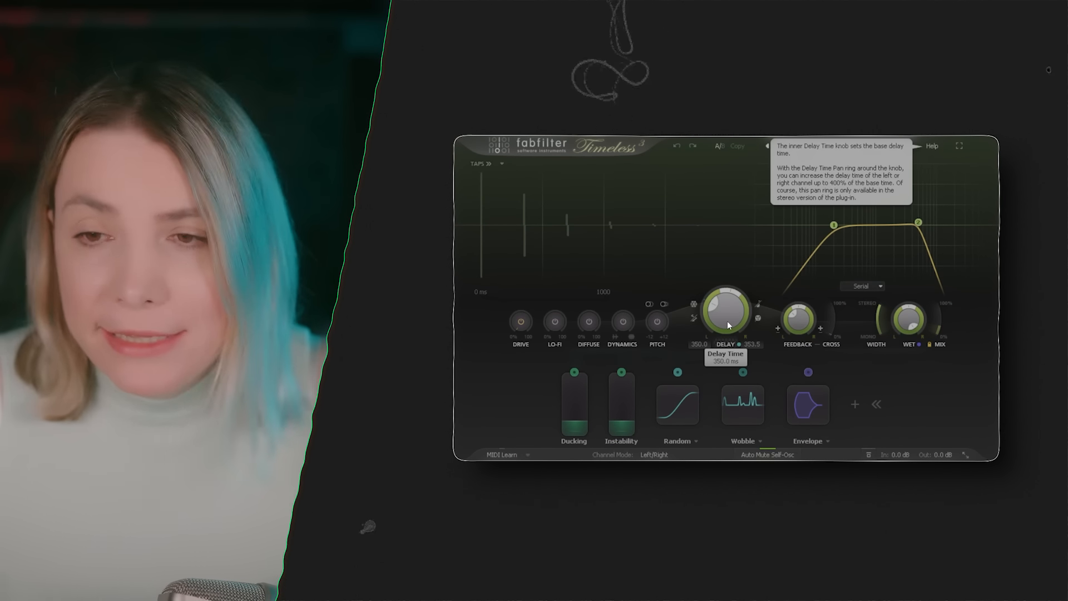
Set the mix of the FabFilter Timeless 3 delay to about 25%.
click(939, 333)
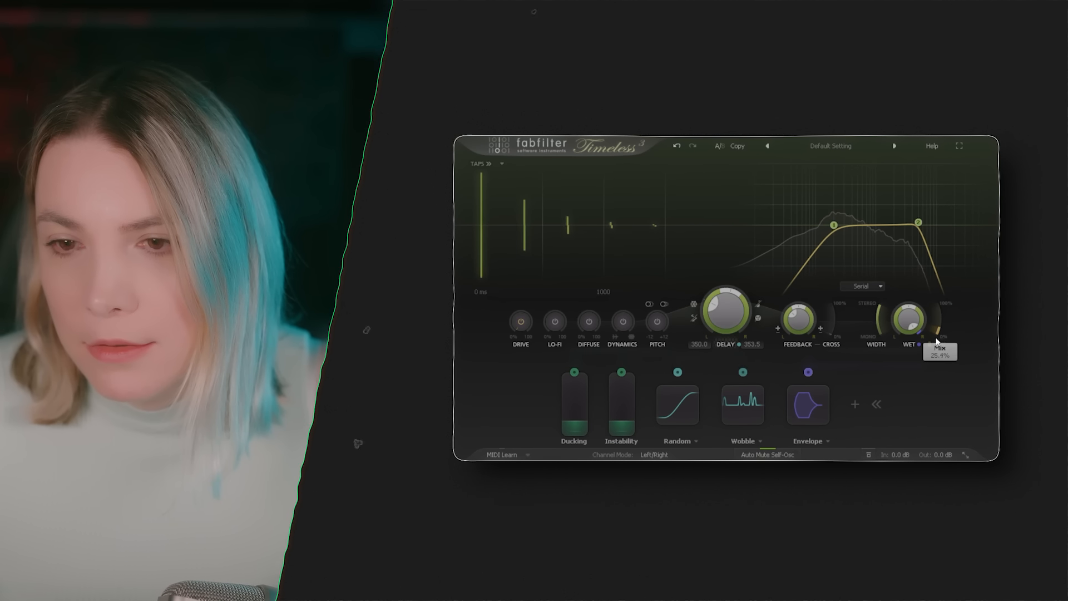
Raise the low filter point's frequency on the Timeless 3 delay, enable ping pong and lengthen the delay time to about 465 ms.
drag(834, 225, 851, 221)
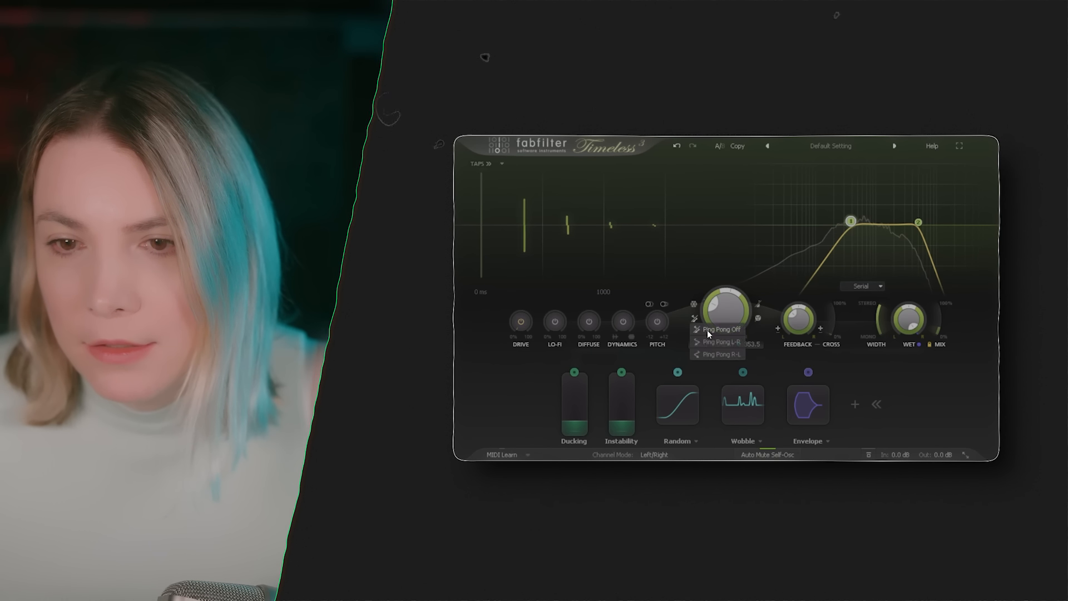
drag(730, 326, 733, 317)
click(758, 318)
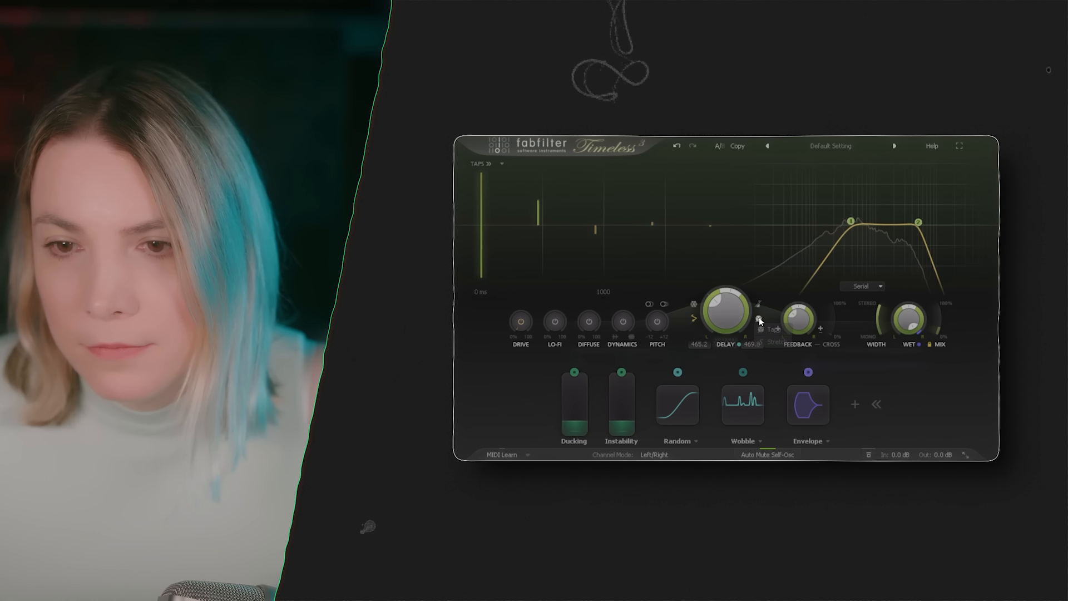
Sync the delay time to a 1/4 Note.
click(692, 304)
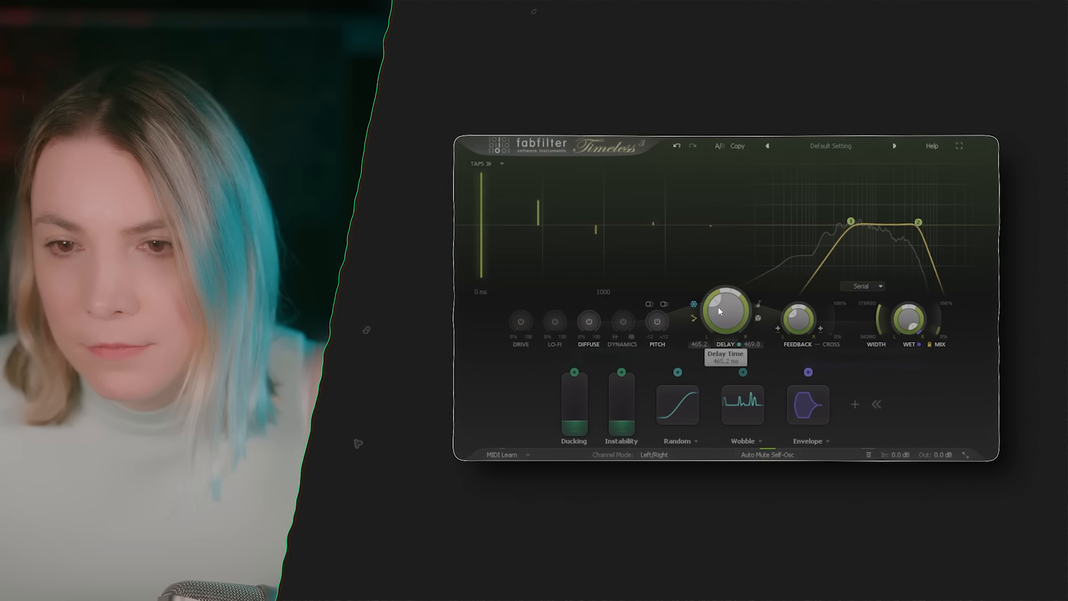
click(759, 304)
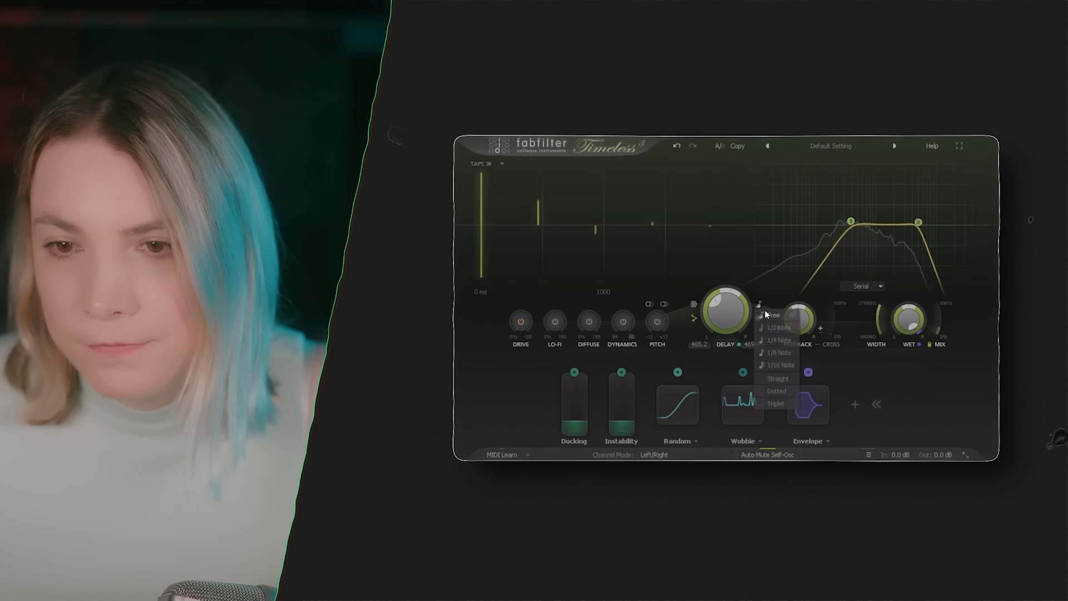
click(783, 341)
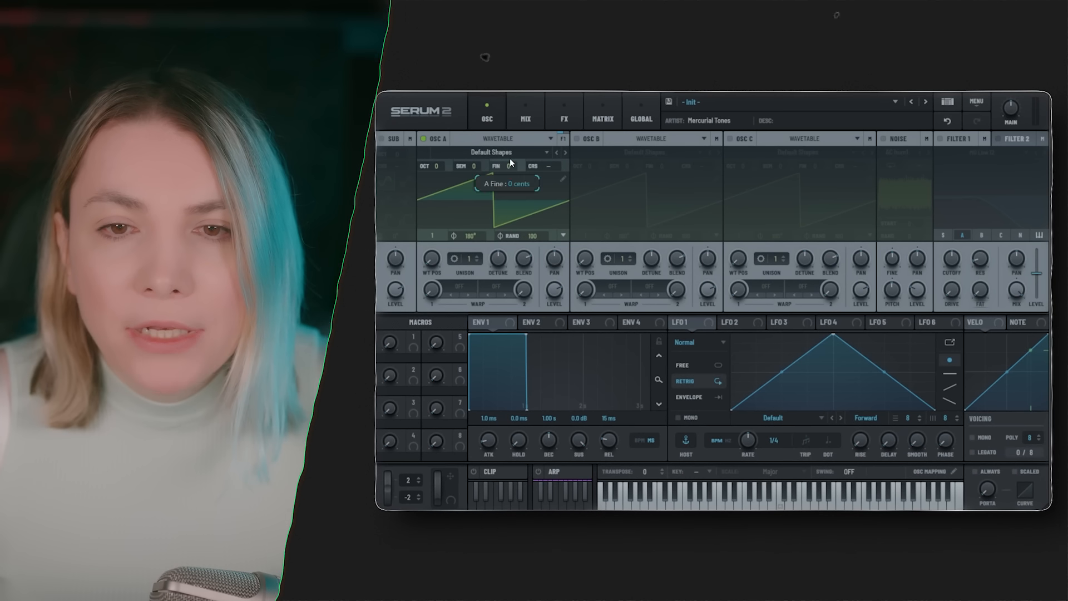
In a new Serum 2 patch, load Analog_BD_Sin on oscillators A and B, with B enabled at 0% level.
click(509, 157)
click(651, 139)
click(642, 153)
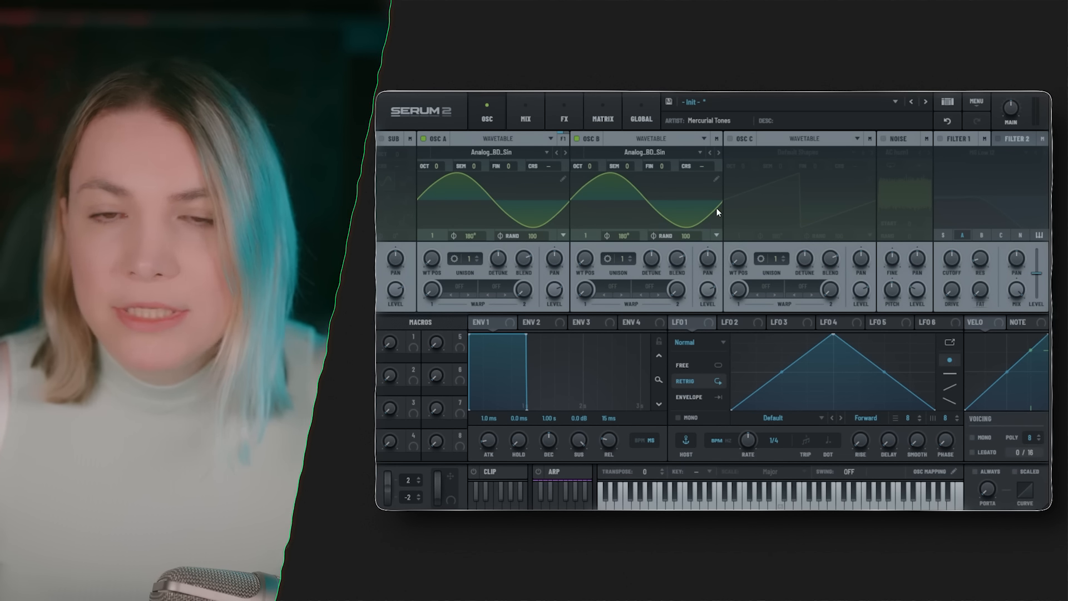
mouse_move(709, 299)
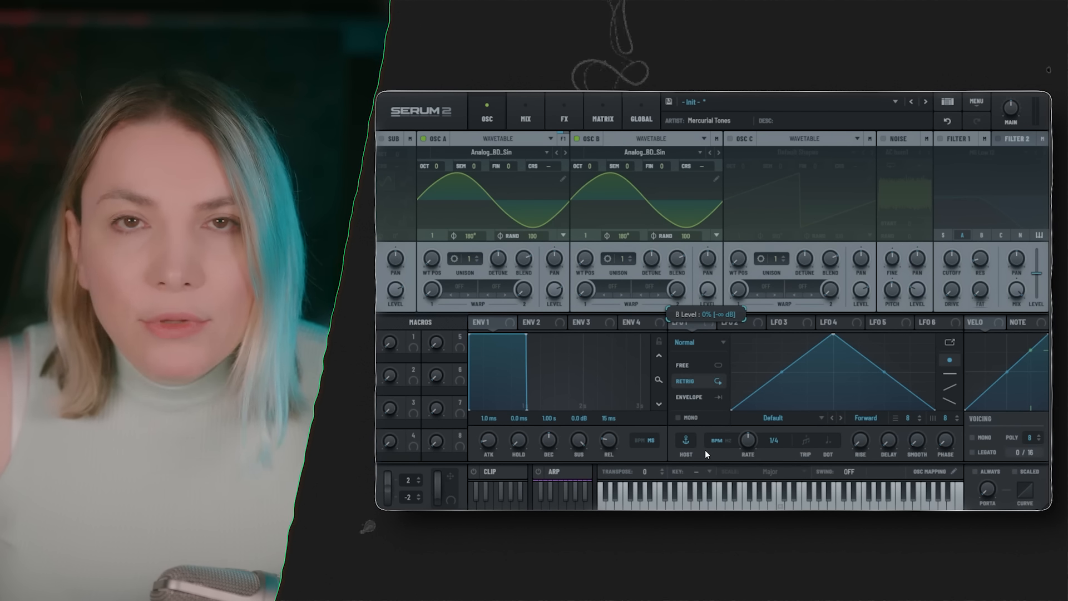
Set oscillator A's octave to -2, choose the PD (B) warp mode and raise its warp amount.
mouse_move(443, 167)
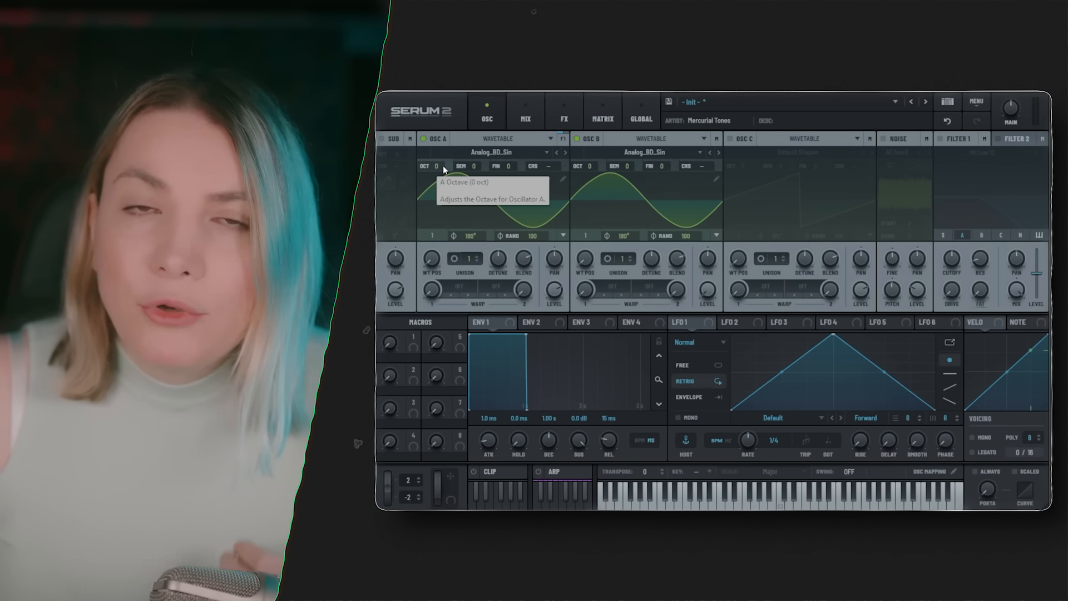
drag(442, 165, 443, 195)
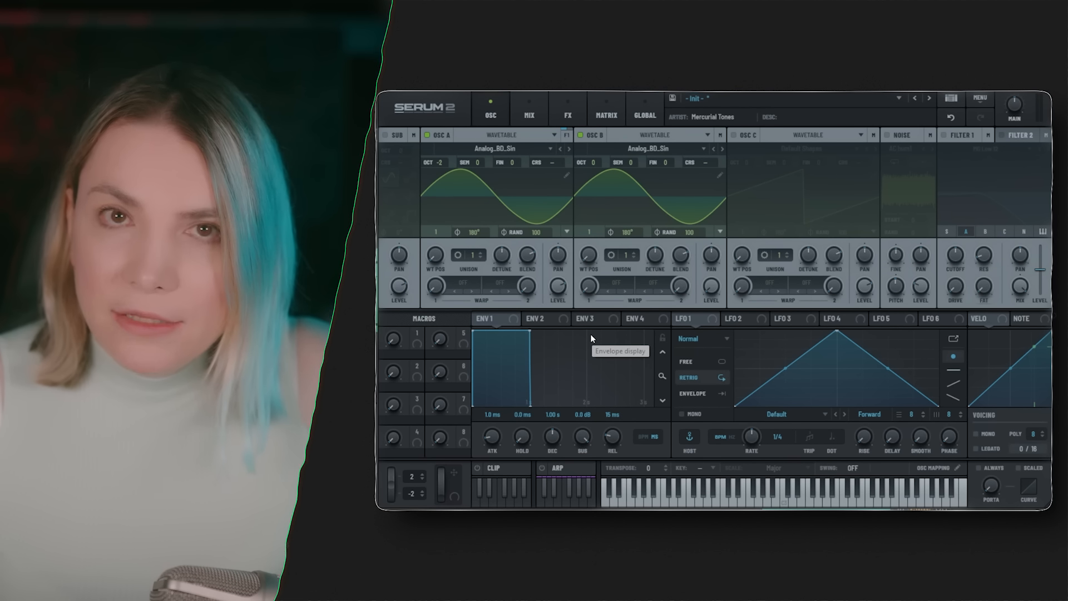
click(462, 284)
mouse_move(476, 370)
click(556, 369)
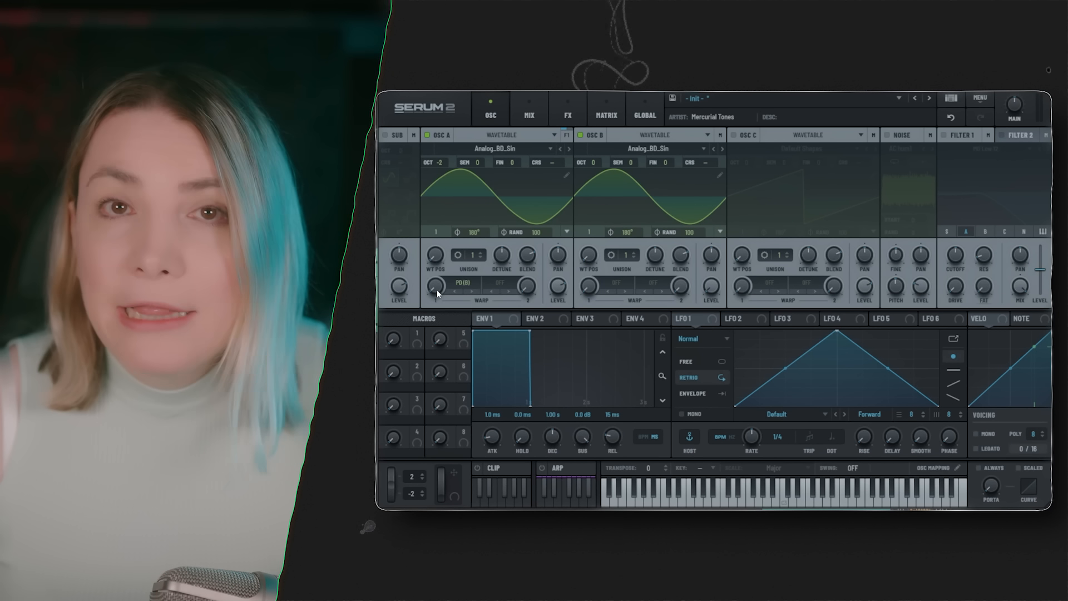
drag(437, 286, 452, 253)
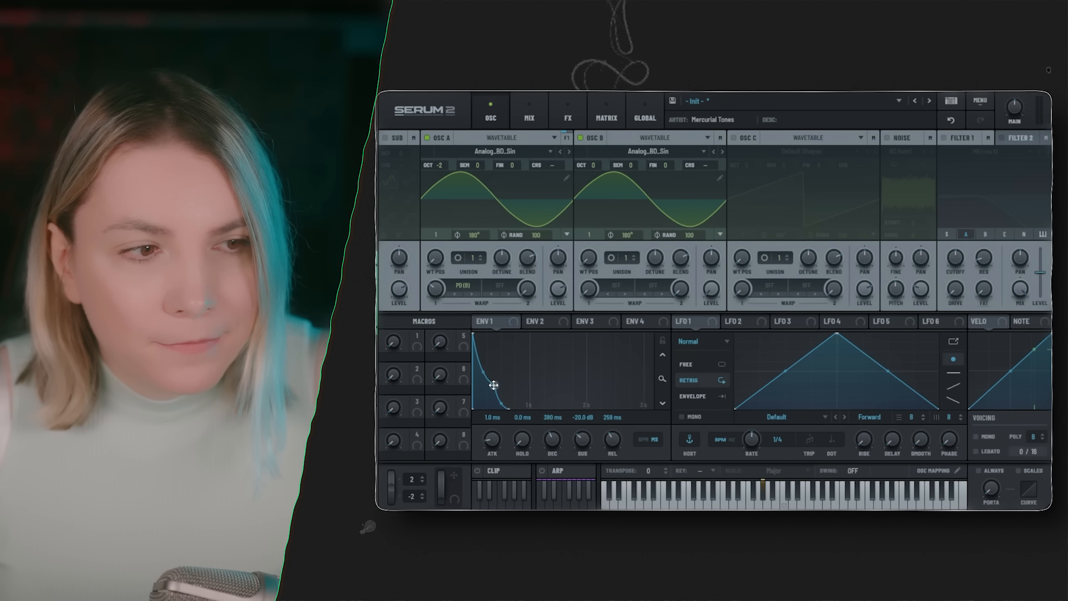
Shape Envelope 1 with a 387 ms decay and a sustain of about -18 dB, and enable mono voicing.
drag(497, 385, 508, 396)
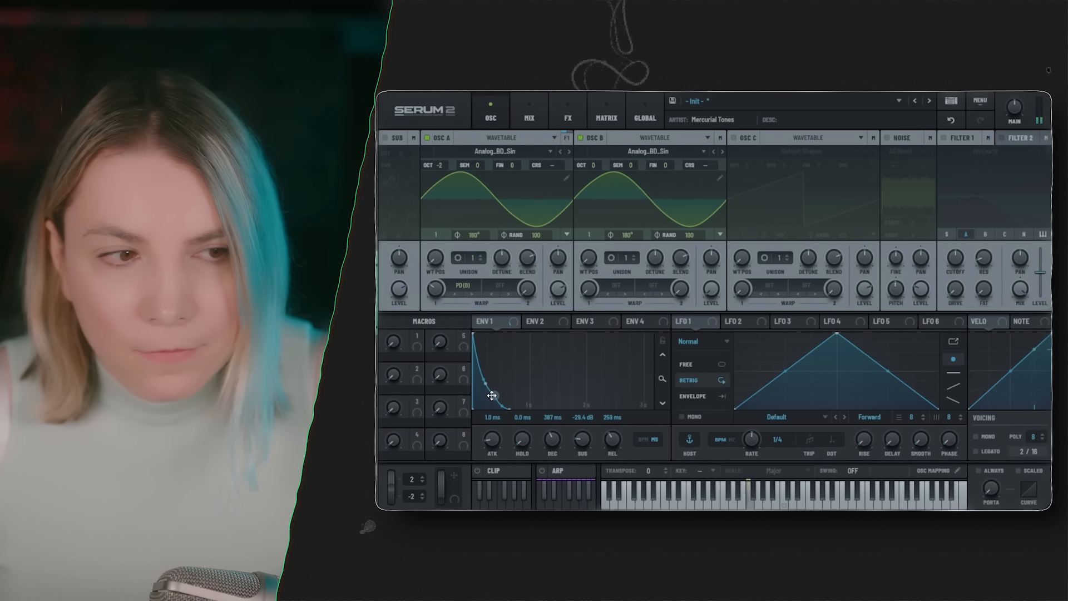
drag(585, 442, 586, 420)
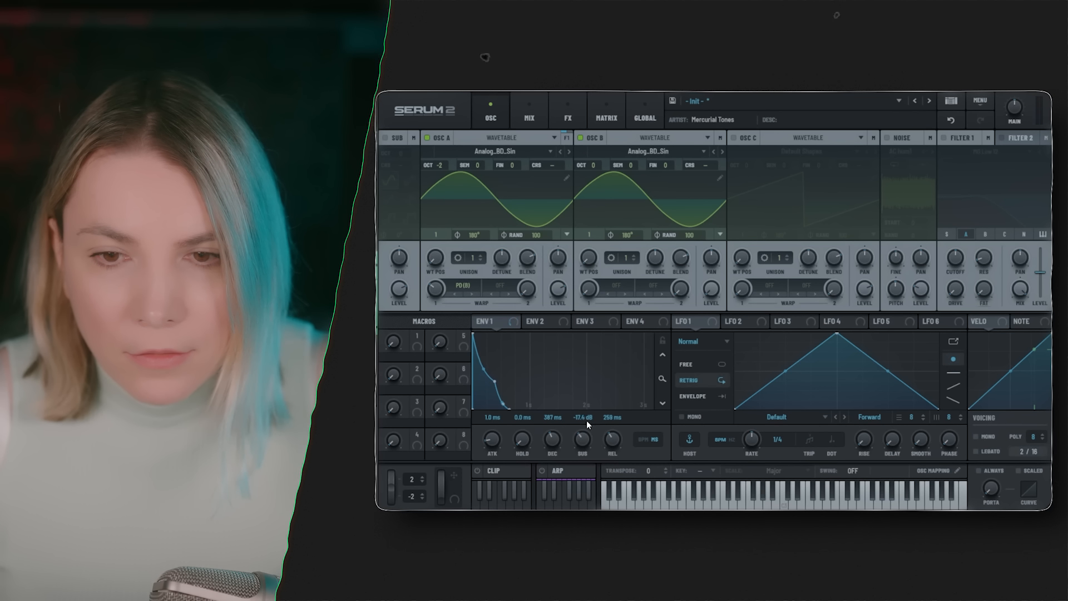
click(976, 436)
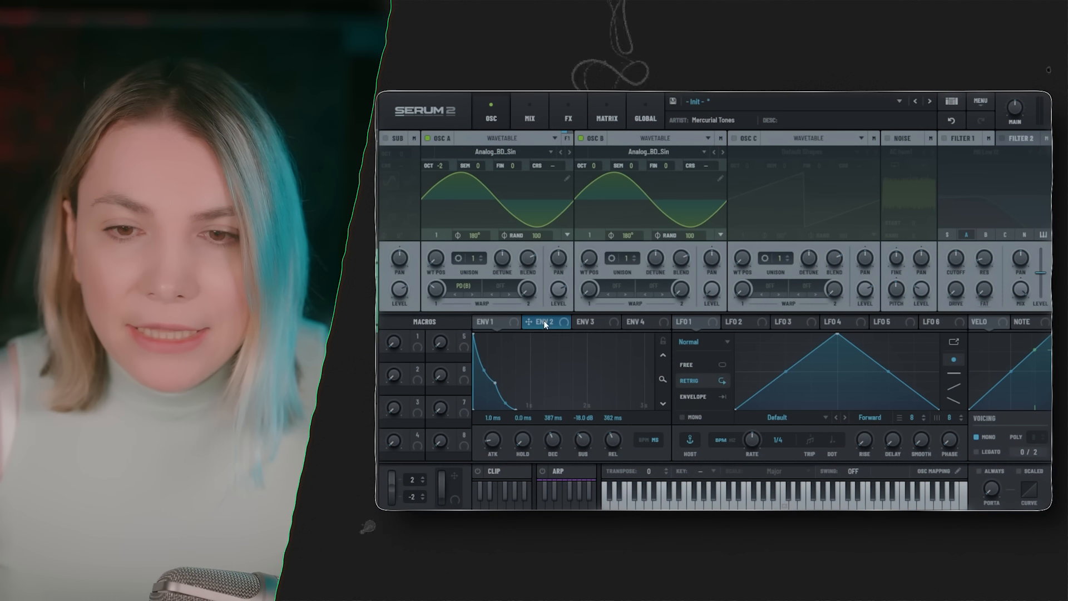
Assign Envelope 2 to oscillator A's warp, lengthen the envelope's decay and fine-tune the warp and modulation amounts.
drag(544, 324, 449, 424)
drag(470, 293, 436, 289)
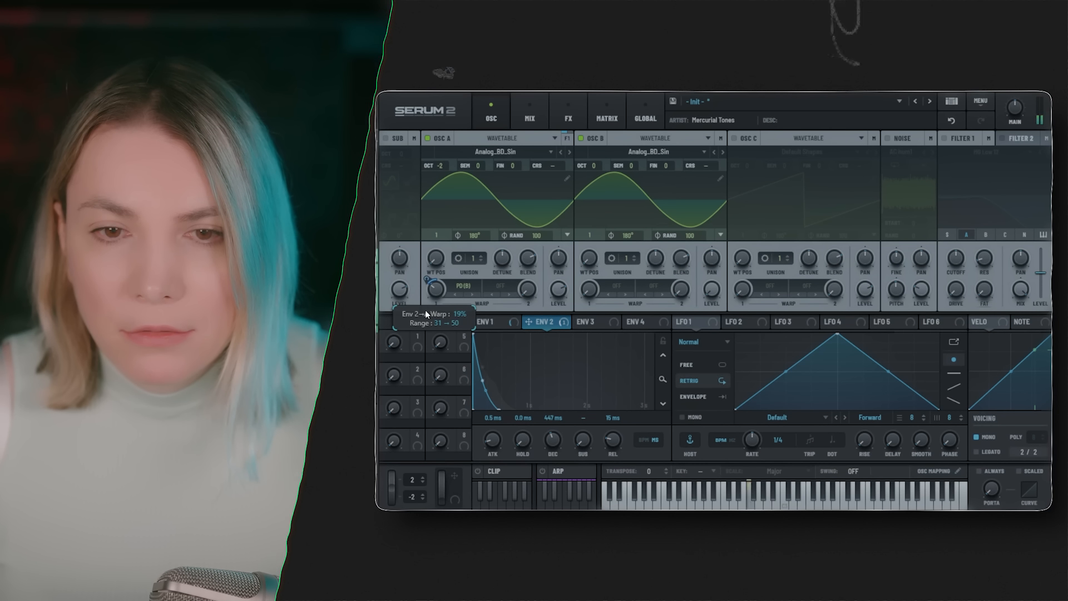
drag(425, 308, 427, 319)
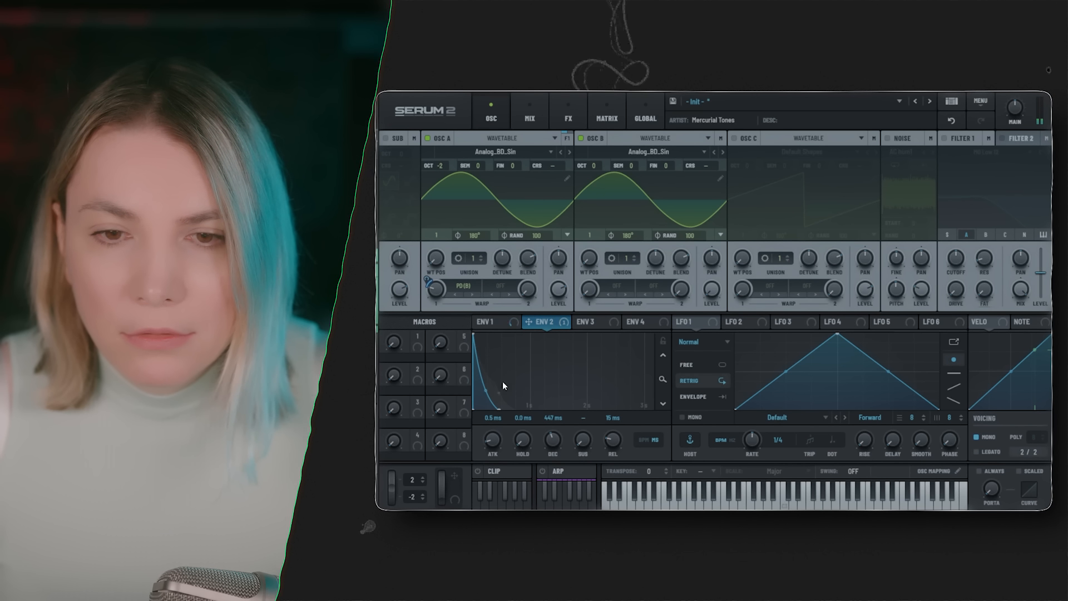
drag(554, 439, 556, 432)
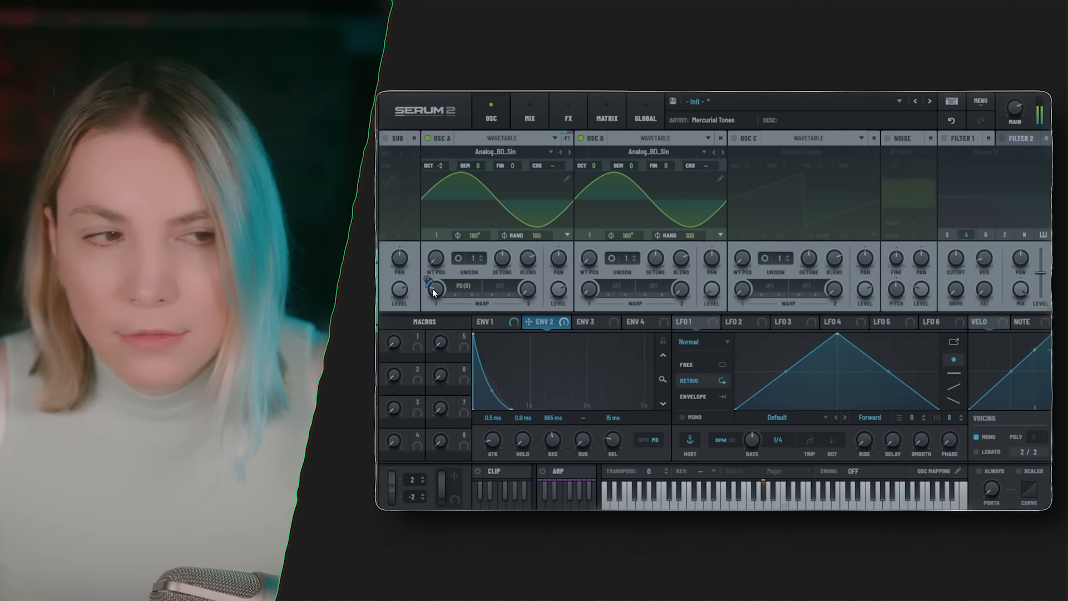
mouse_move(444, 287)
drag(437, 279, 437, 303)
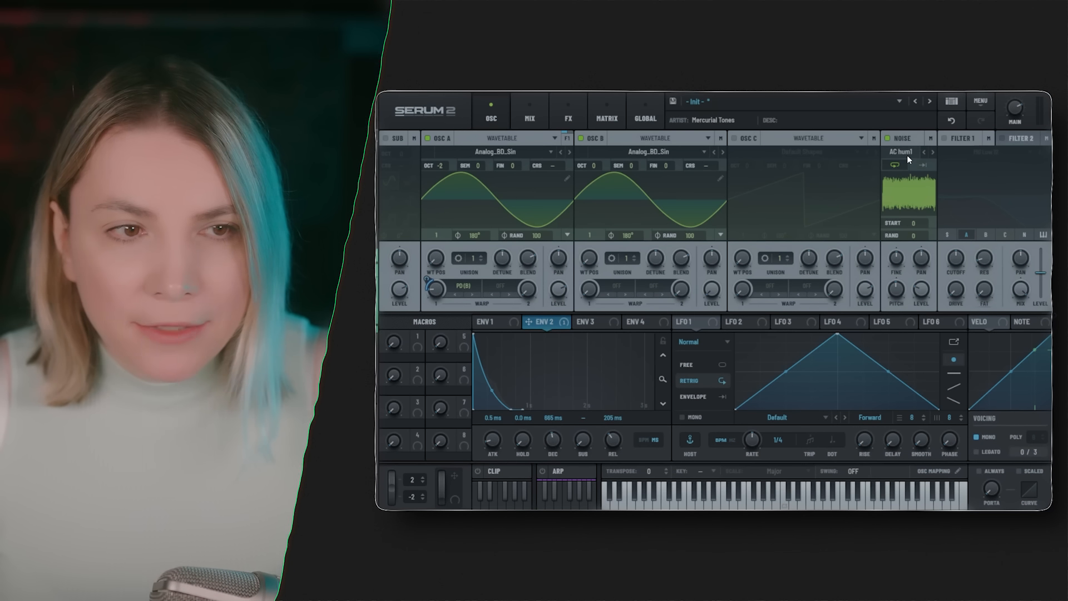
Load the XF_KikAtk_10 kick attack sample in the noise oscillator and lower the noise level to about 9%.
click(907, 156)
mouse_move(919, 179)
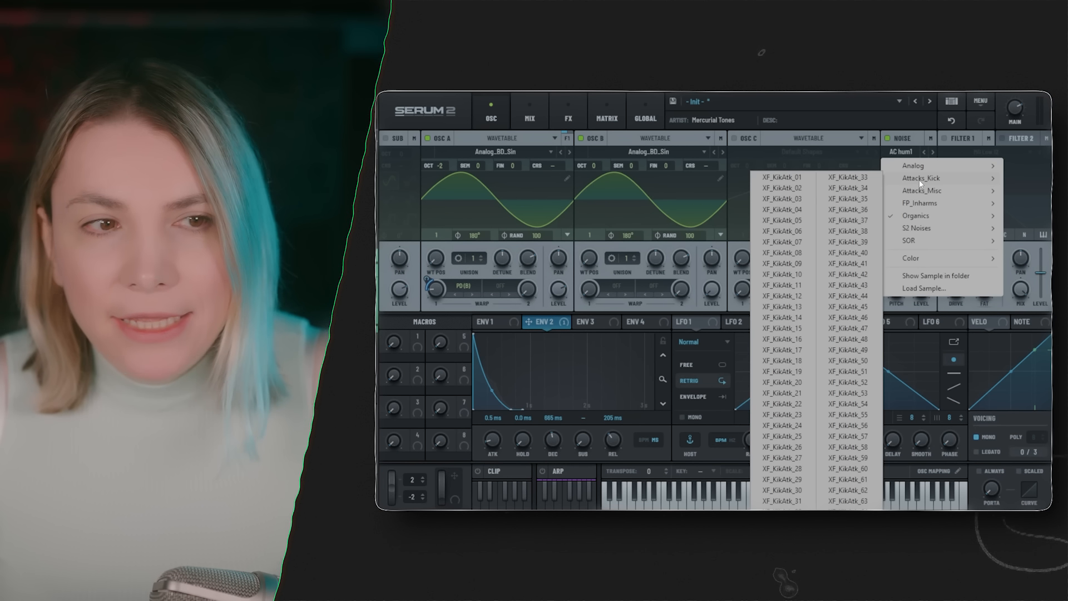
click(782, 274)
drag(924, 292, 936, 323)
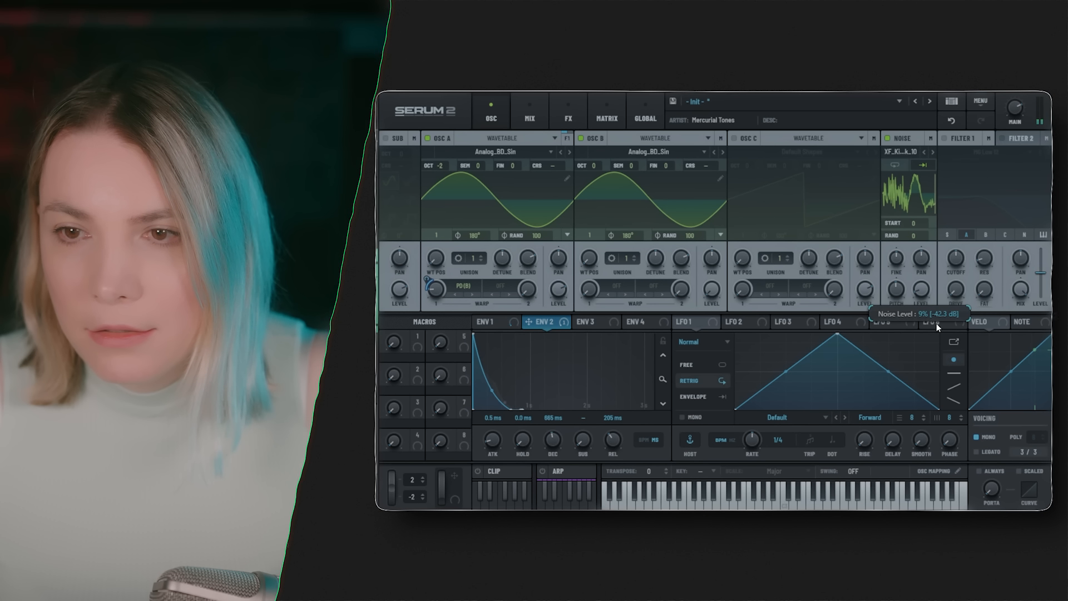
Browse the neighbouring kick attack samples, choose XF_KikAtk_04 for the noise oscillator and adjust the noise pitch.
click(932, 152)
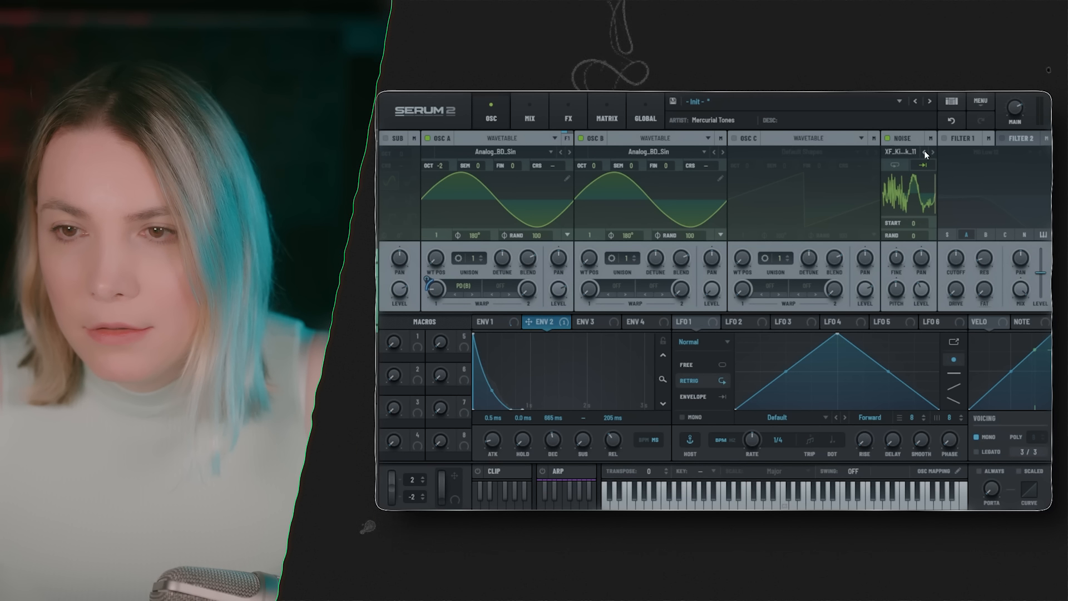
click(925, 152)
click(925, 152)
click(925, 152)
click(925, 152)
click(925, 152)
click(924, 152)
click(924, 151)
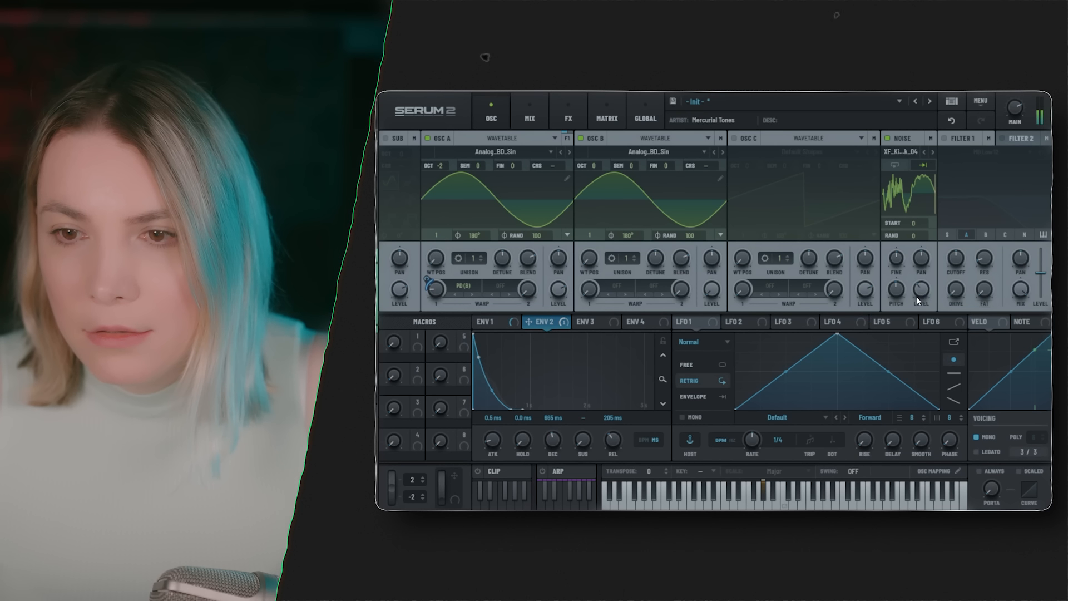
drag(900, 296, 900, 294)
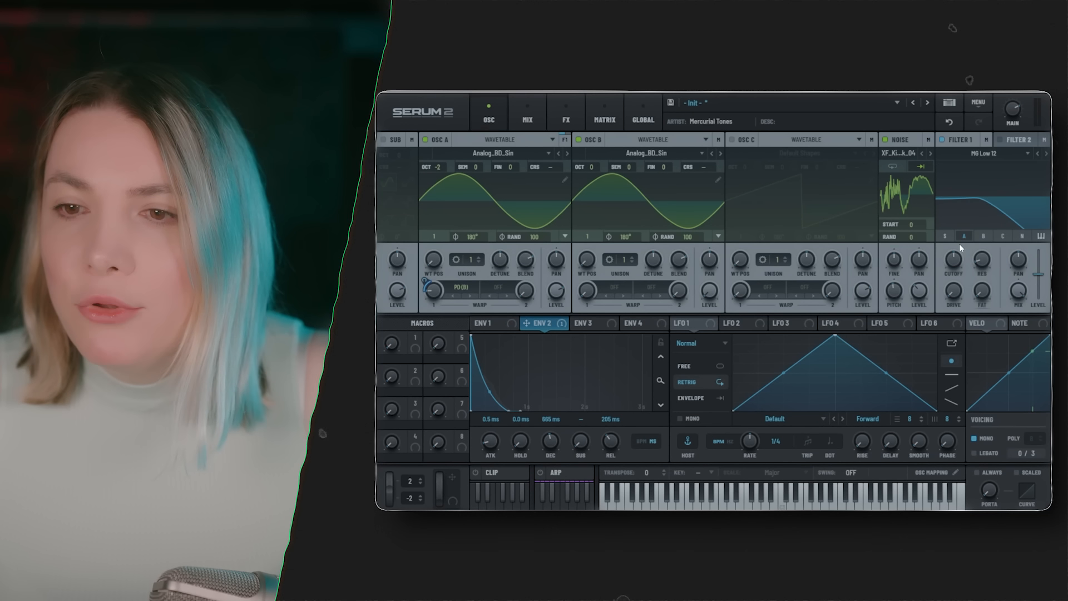
Route the sub, oscillators B and C, and the noise through Filter 1, and raise its cutoff slightly.
click(946, 236)
click(983, 236)
click(1002, 236)
click(1022, 236)
drag(953, 263, 952, 259)
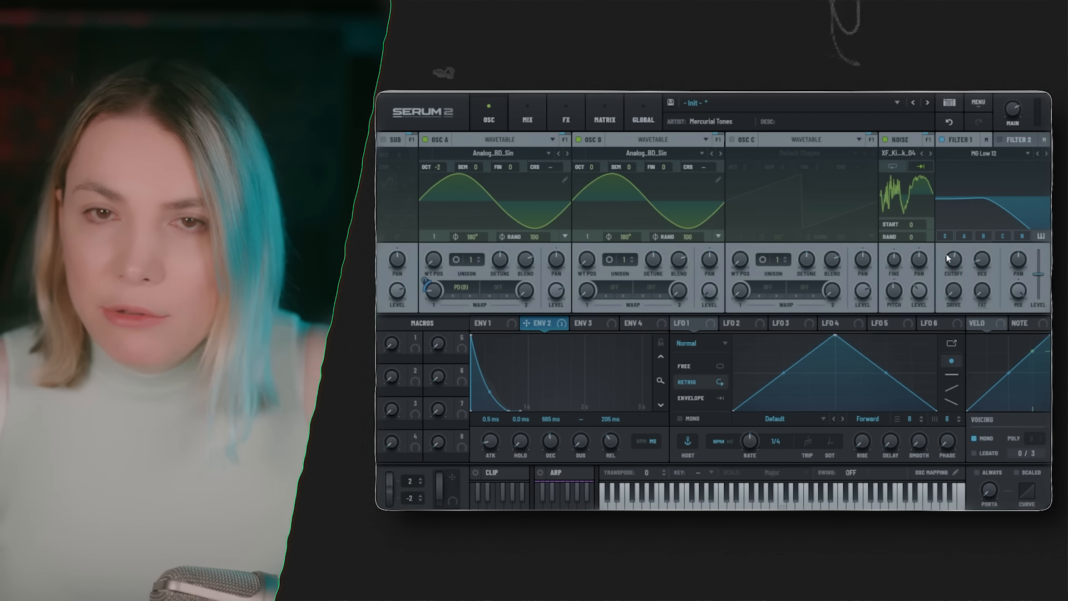
Assign Envelope 3 to modulate Filter 1's cutoff.
click(581, 321)
drag(576, 323, 954, 255)
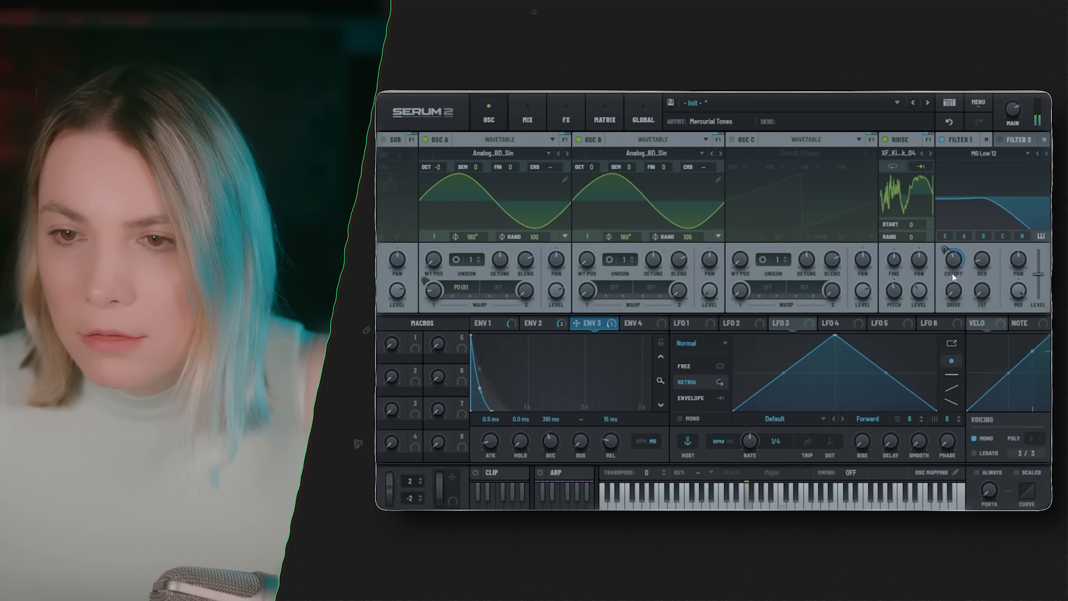
drag(955, 294, 957, 268)
Change Filter 1 to MG Low 24 with a cutoff of about 167 Hz, and lengthen Envelope 3's release.
click(1046, 153)
click(1046, 154)
drag(952, 259, 955, 268)
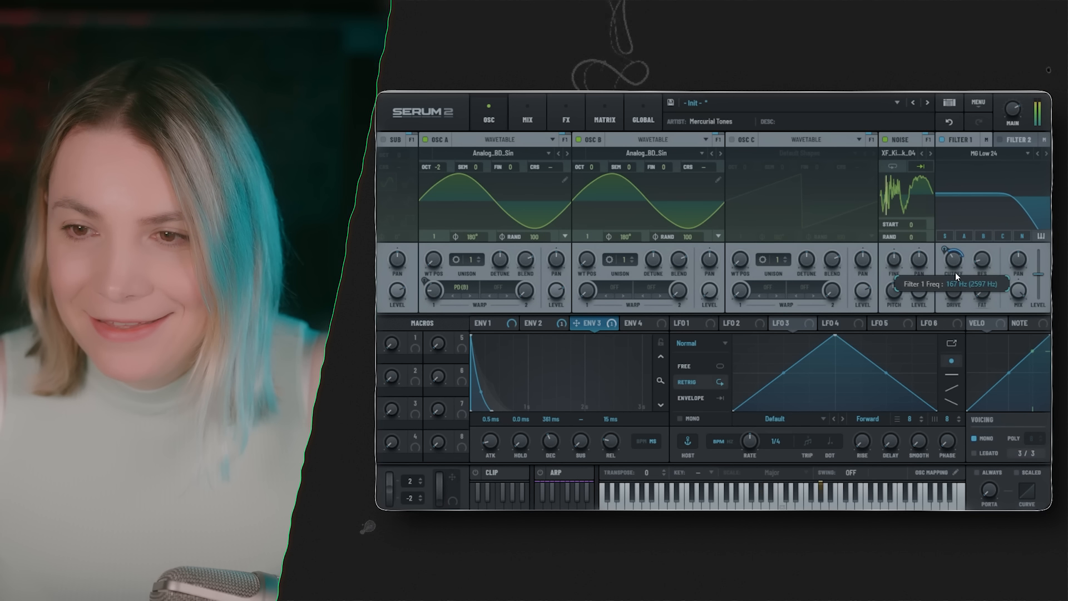
drag(605, 443, 604, 437)
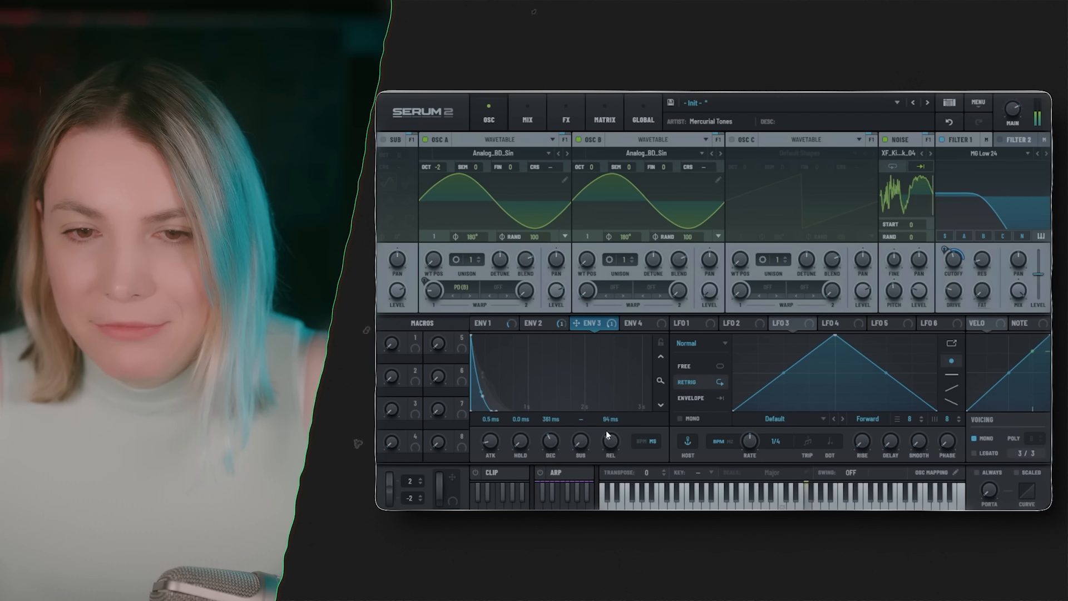
Modulate the noise level with Envelope 2 from a 0% base level, and adjust the noise pitch.
drag(540, 322, 920, 292)
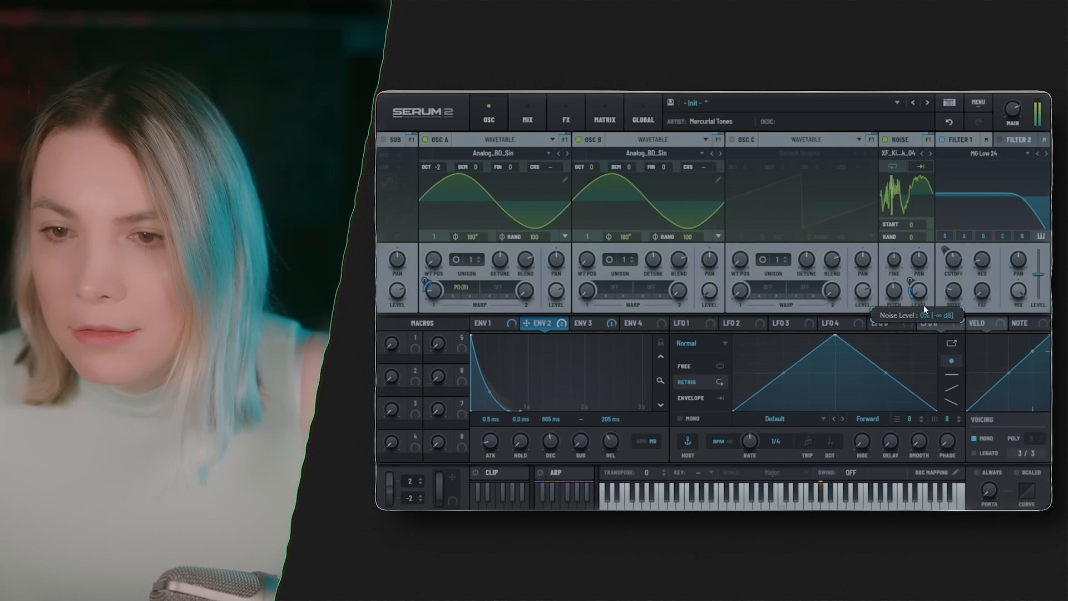
drag(912, 282, 913, 286)
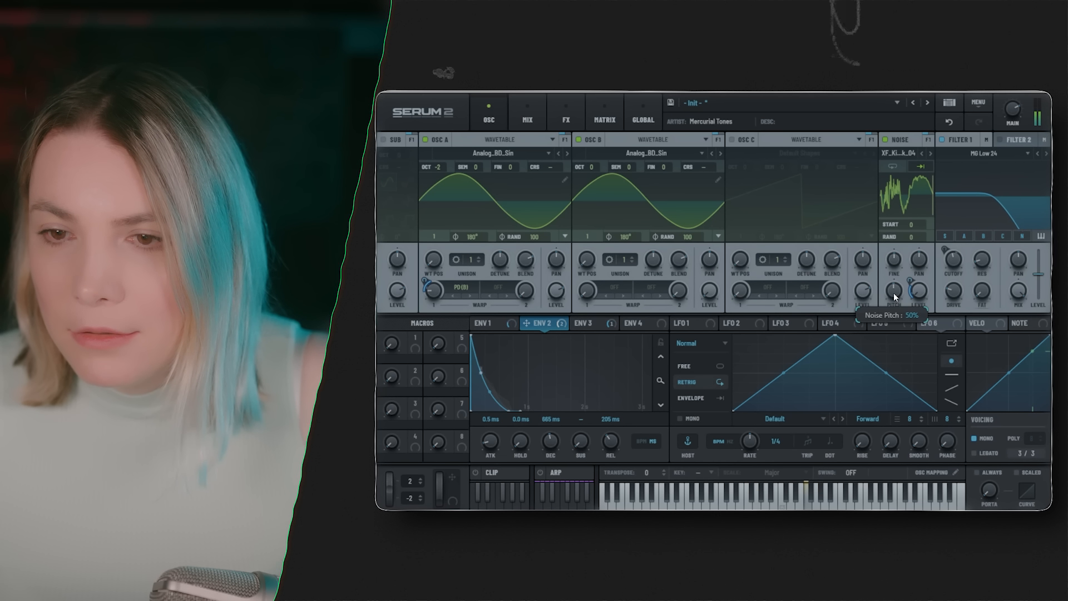
drag(894, 292, 894, 308)
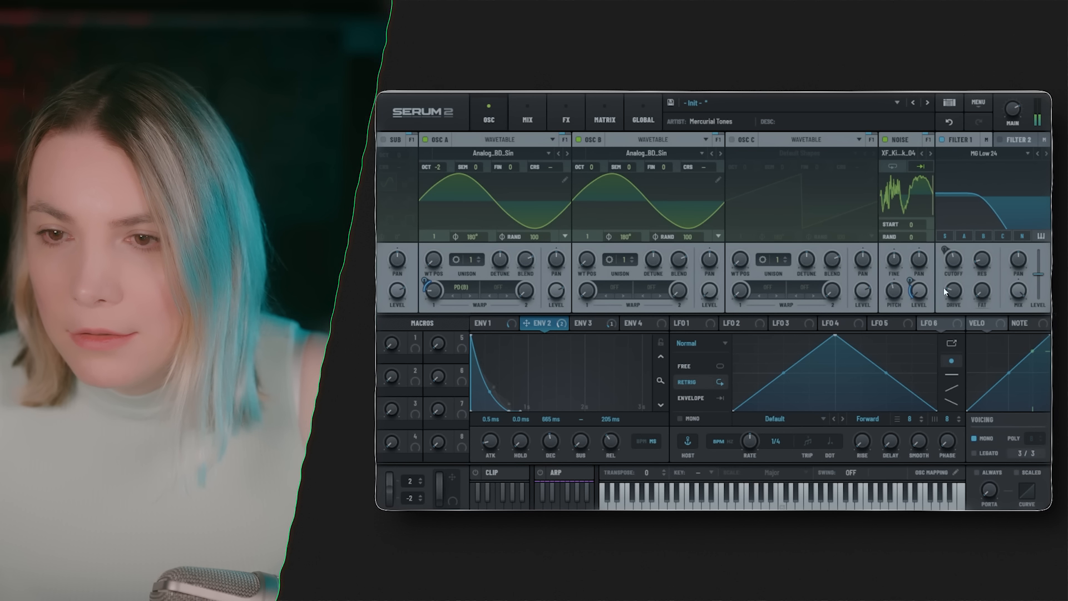
mouse_move(952, 276)
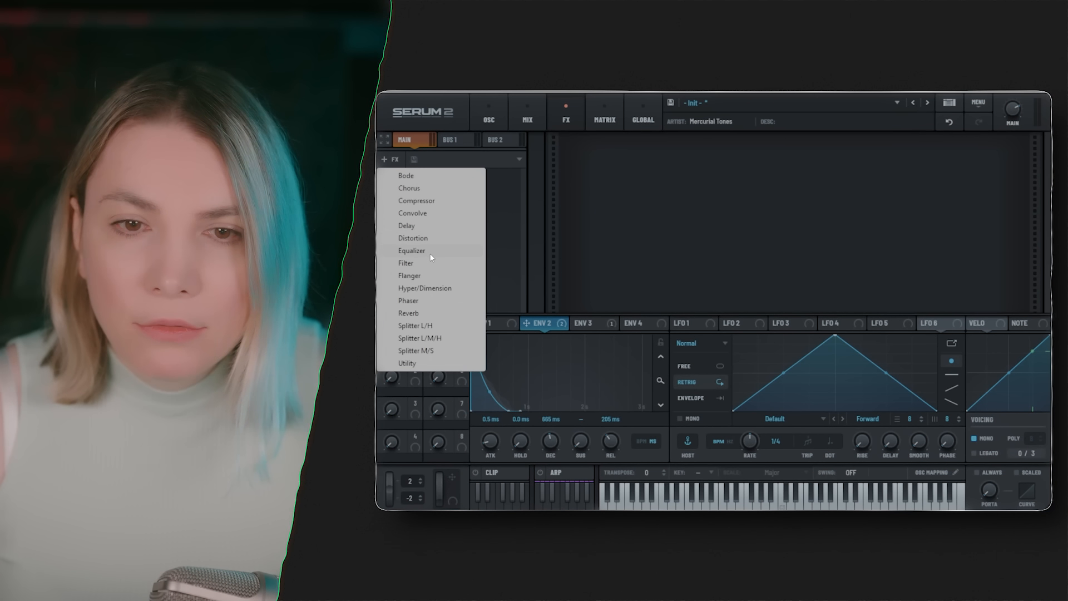
Add a main Equalizer with its high band at frequency 578, Q 24 and gain -1.1, and modulate that gain with Envelope 2.
click(423, 250)
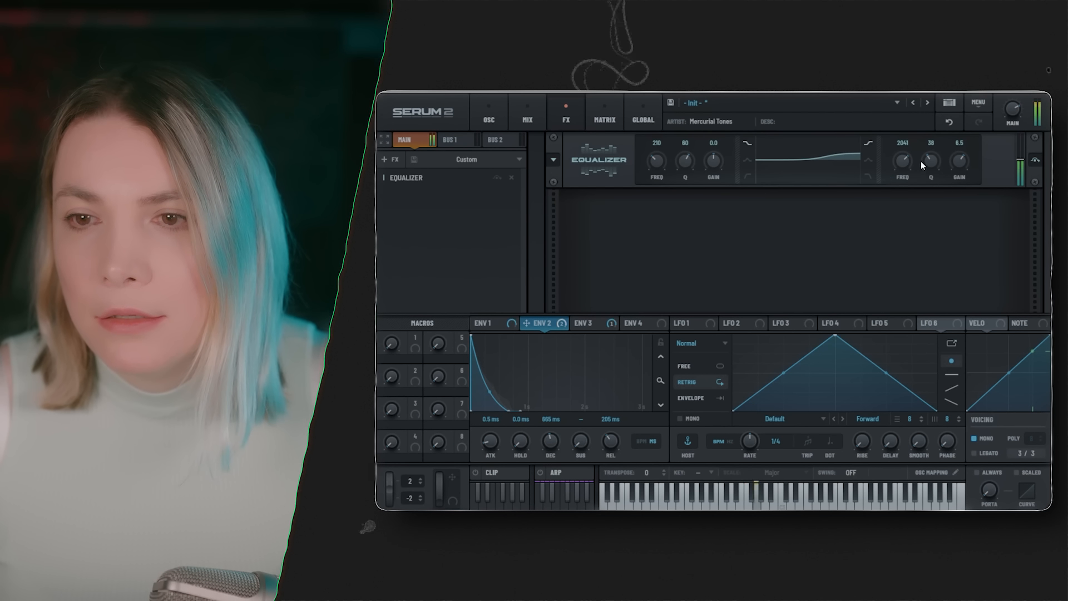
mouse_move(952, 164)
mouse_down()
mouse_move(903, 175)
mouse_move(959, 163)
mouse_up()
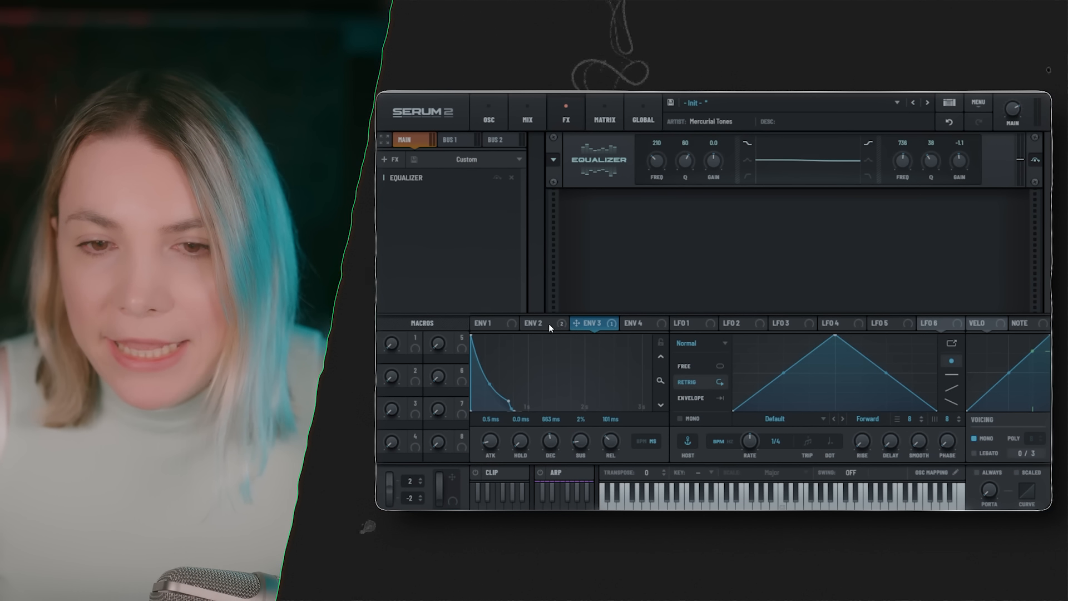
click(539, 323)
drag(958, 162, 909, 147)
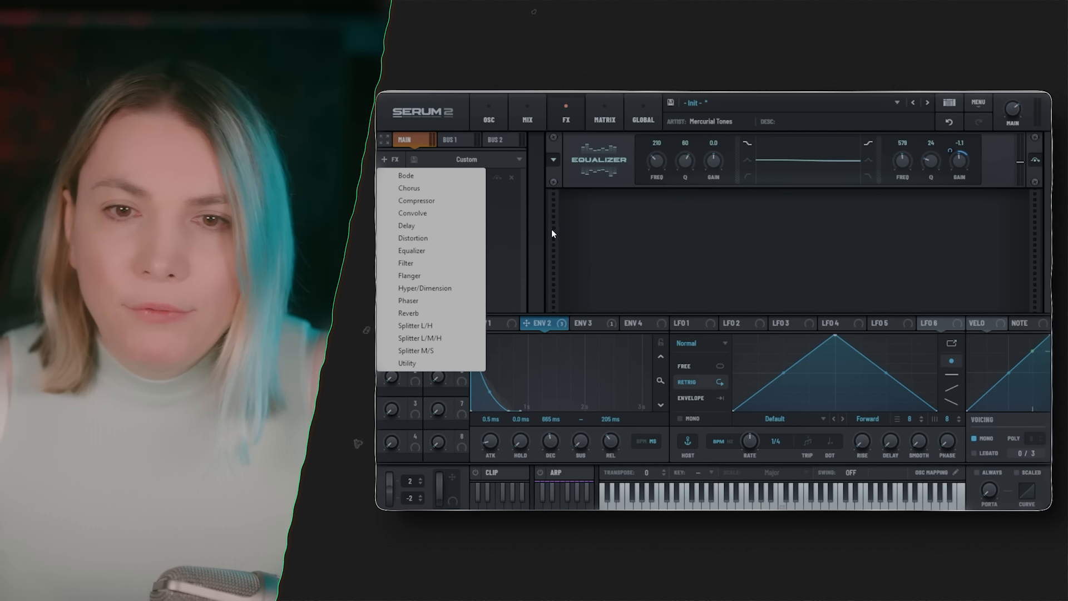
Add a Reverb after the Equalizer in the main effects chain.
click(552, 230)
click(429, 312)
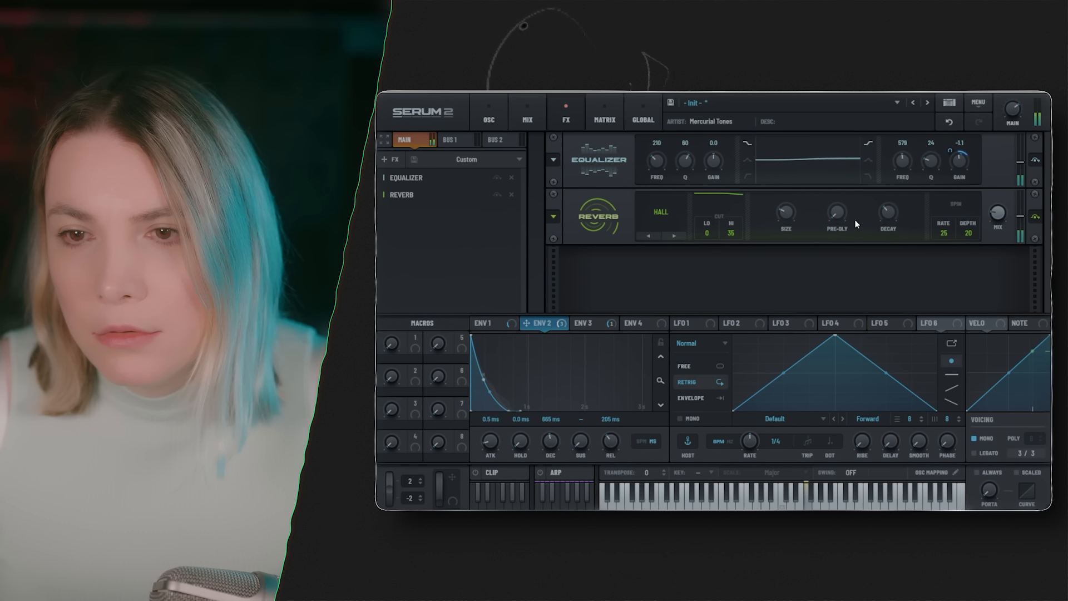
Bypass the main Reverb, and send Filter 1 to the Simple Reverb chain loaded on Bus 1.
mouse_move(892, 220)
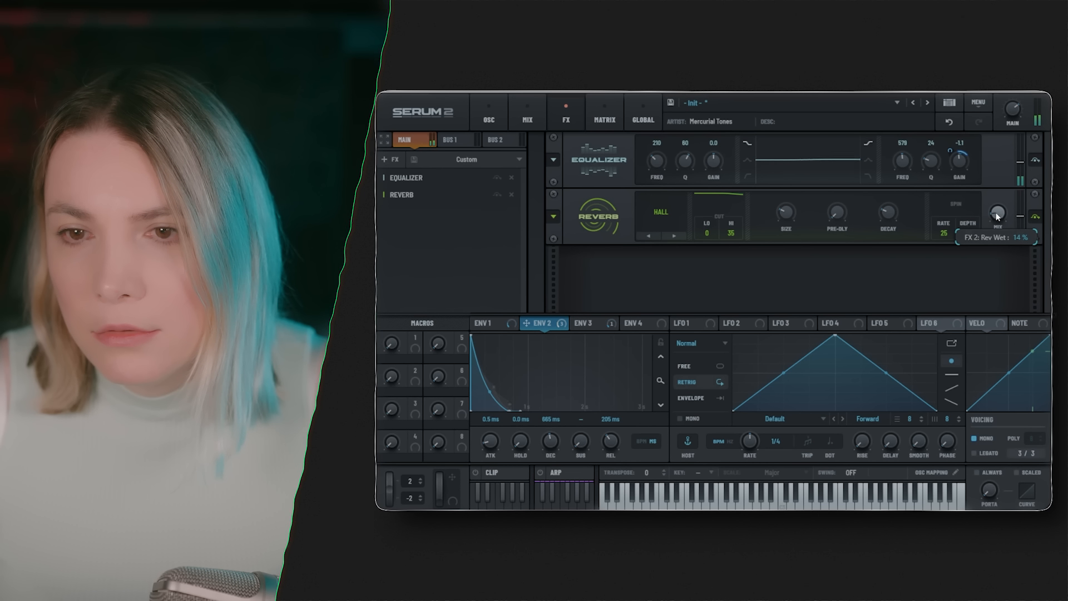
mouse_move(788, 224)
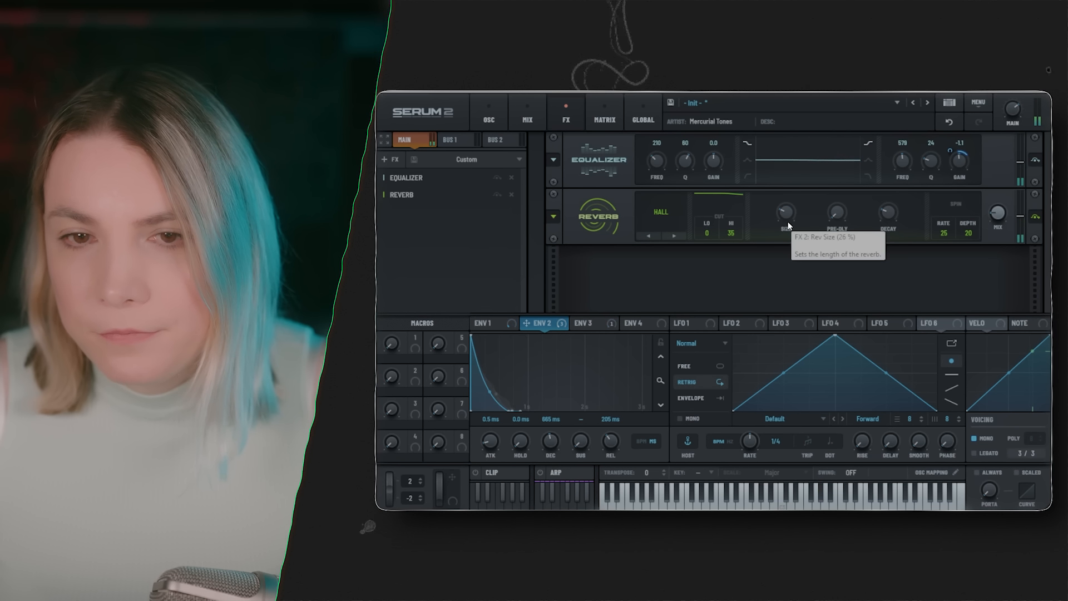
click(497, 195)
click(461, 140)
click(441, 160)
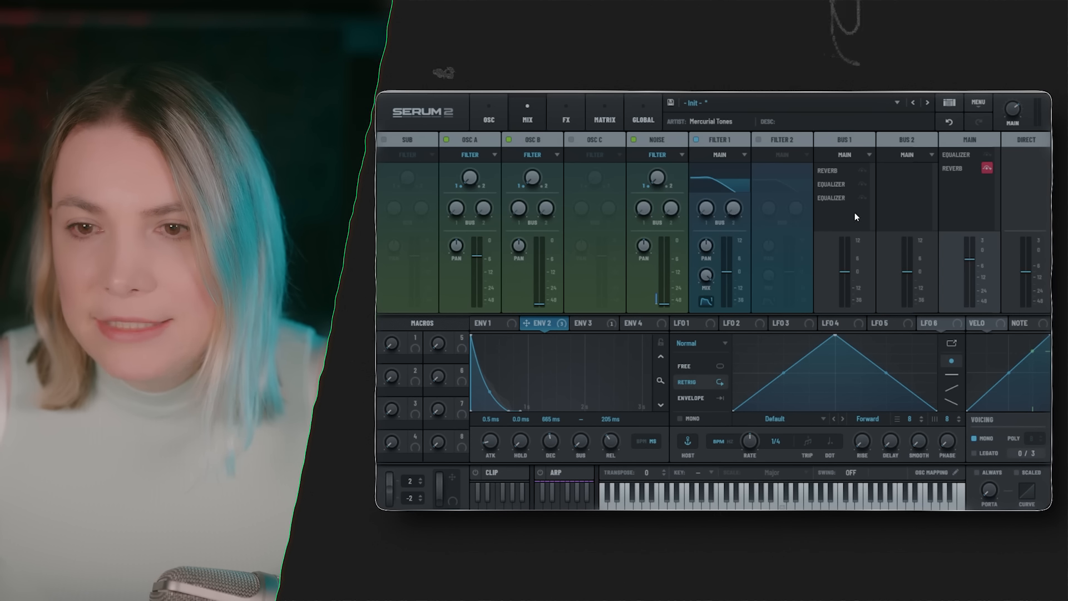
drag(707, 208, 708, 148)
Set the high band of Bus 1's last Equalizer to frequency 67 and Q 41, with its gain modulated by Envelope 2.
click(561, 118)
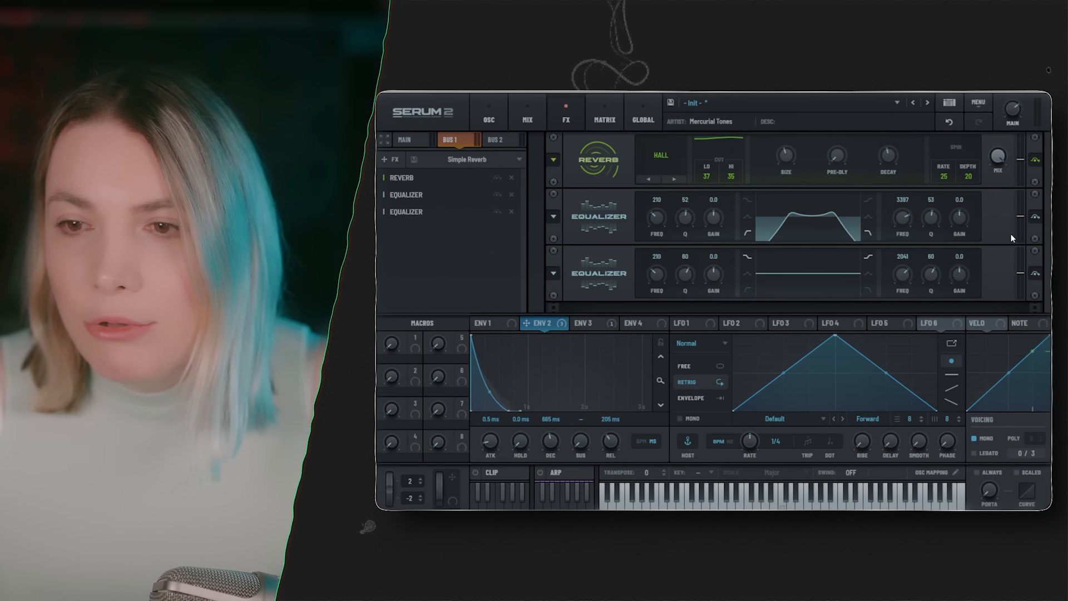
drag(902, 274, 913, 359)
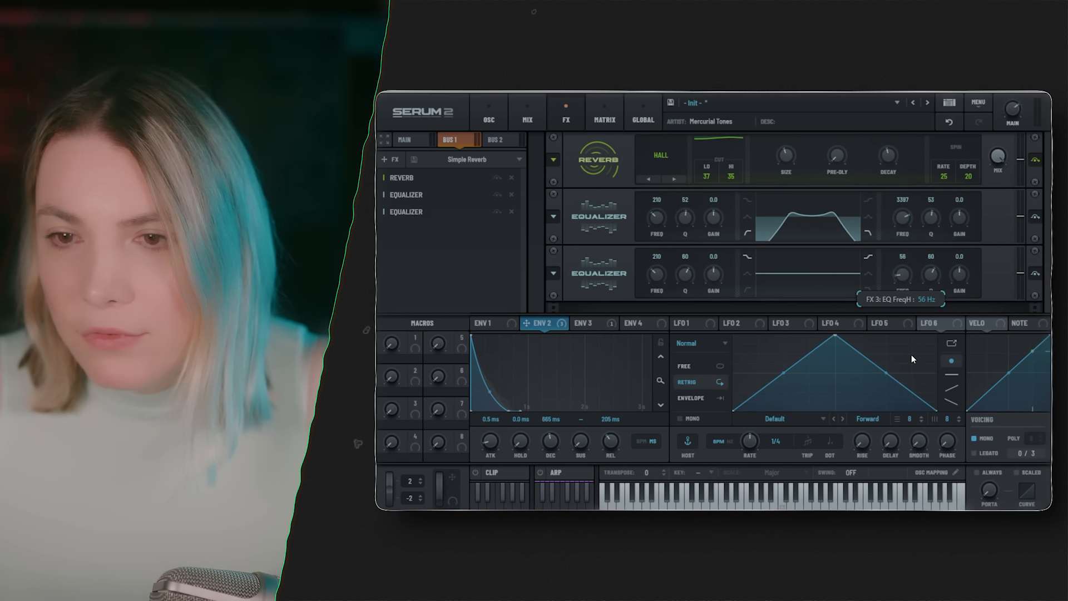
drag(544, 330, 960, 274)
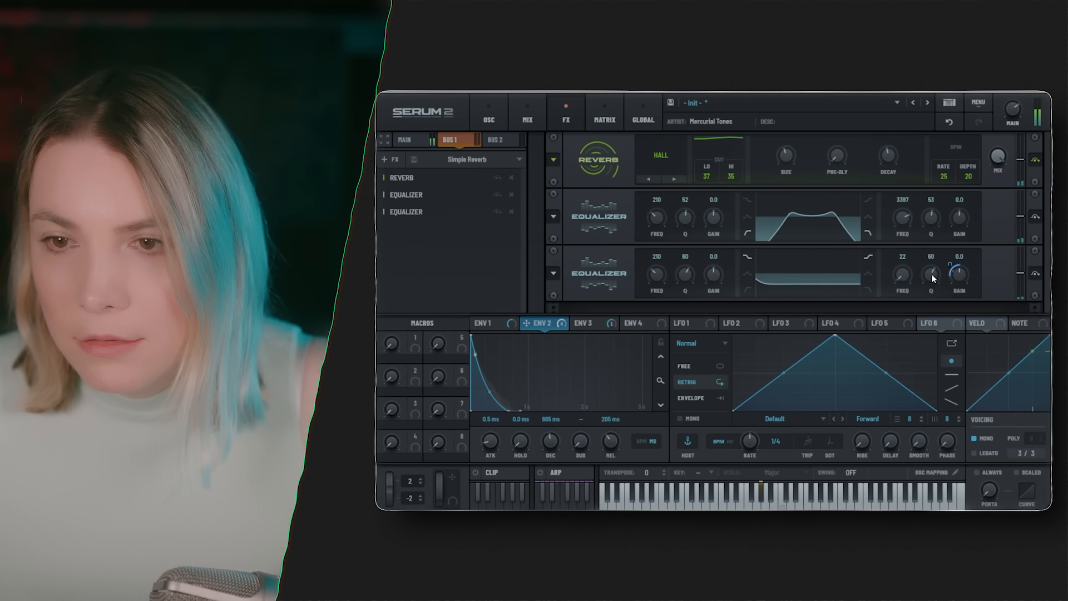
drag(901, 277, 900, 262)
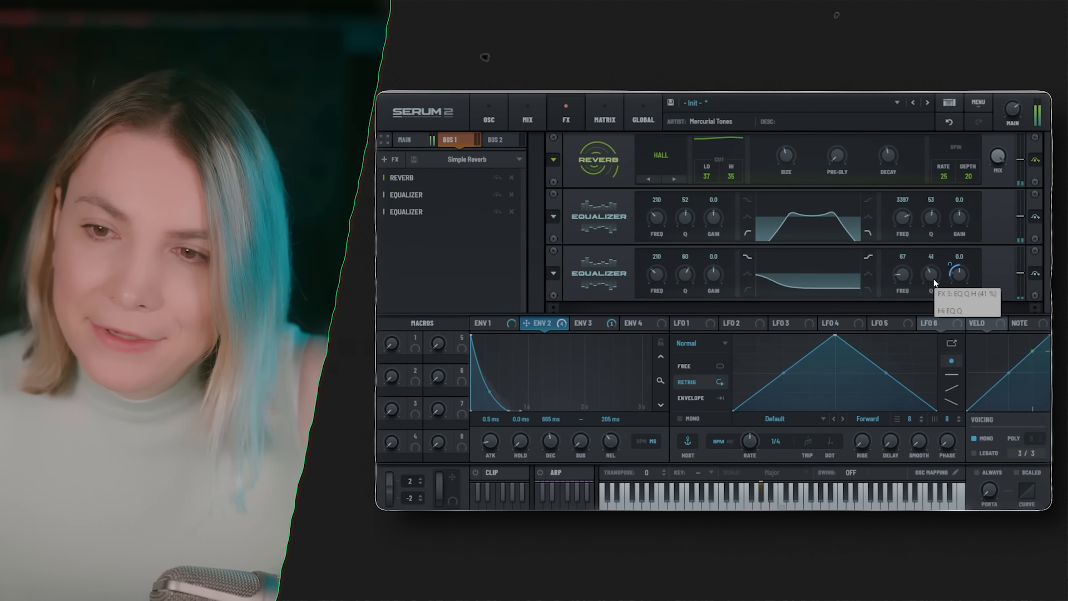
drag(956, 268, 957, 255)
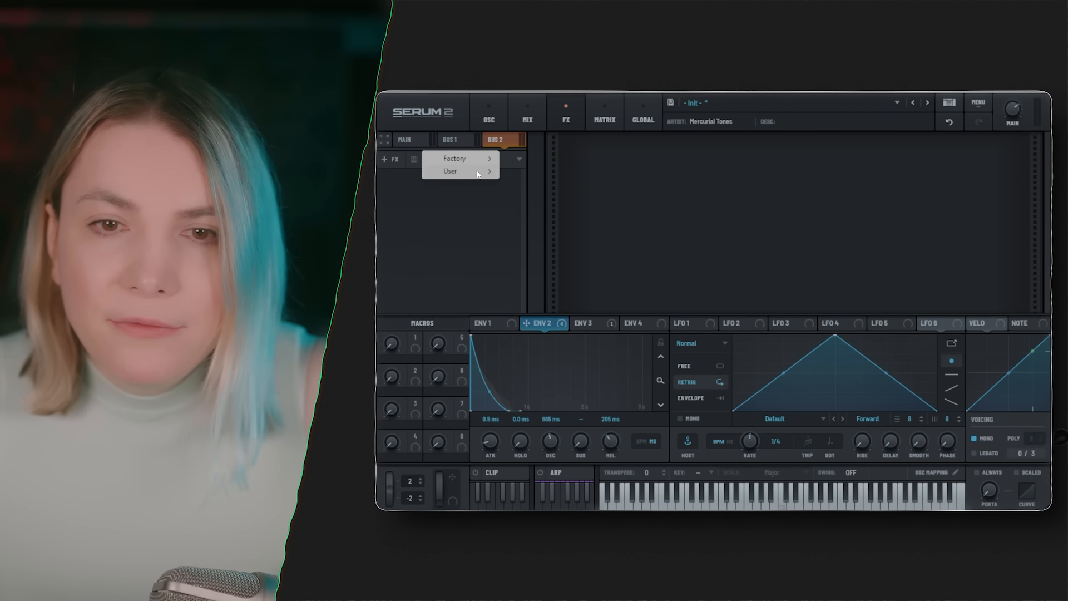
Load the Classic Delay Chain on Bus 2, set its first Equalizer's low frequency to 180, and modulate the last Equalizer's high-band gain with Envelope 2.
mouse_move(478, 172)
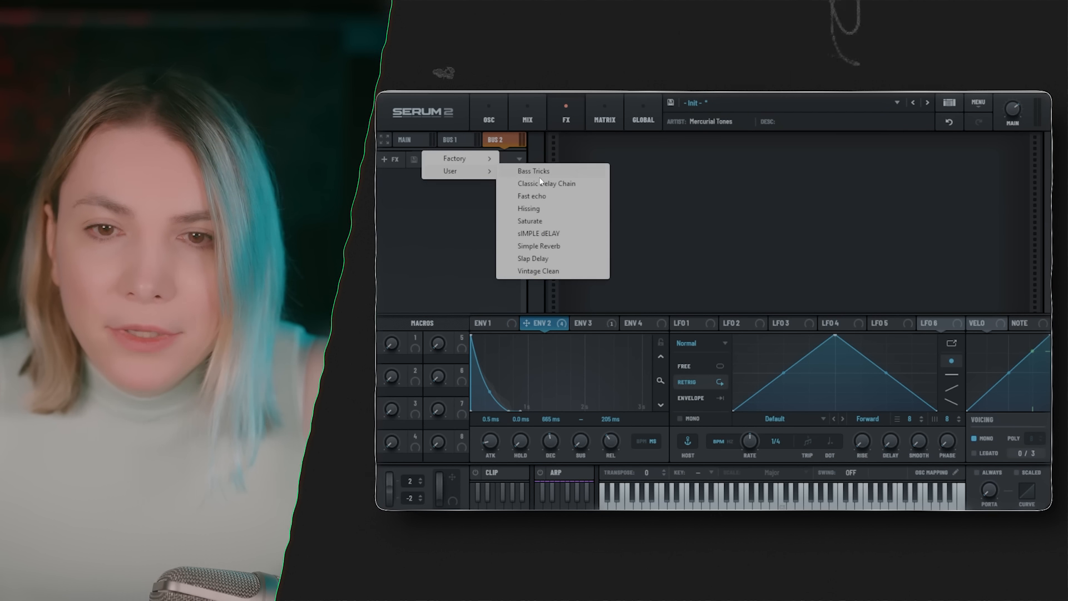
click(545, 183)
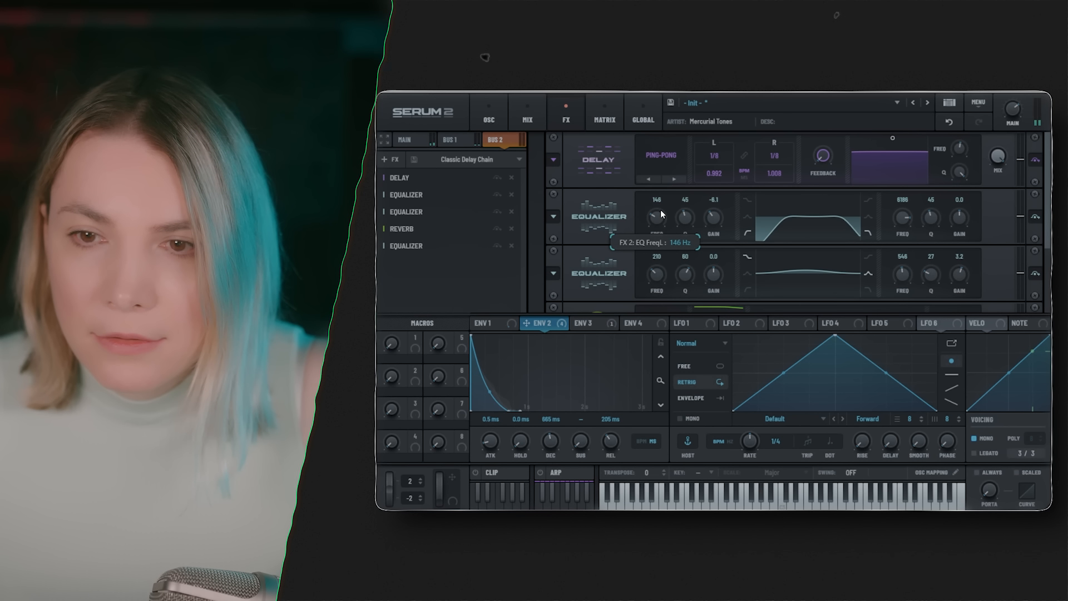
click(449, 139)
click(527, 114)
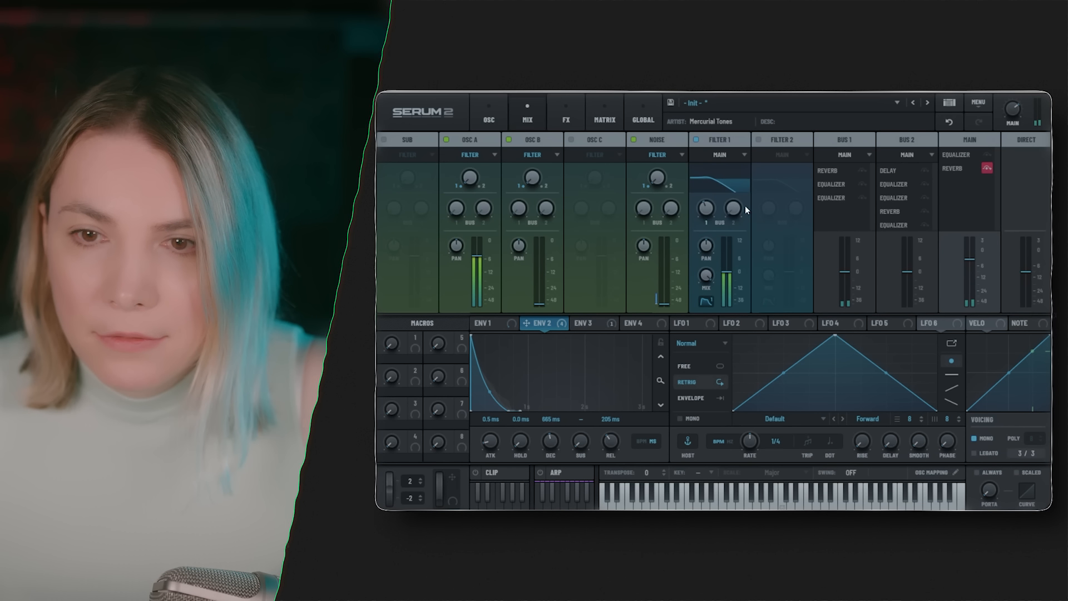
click(899, 218)
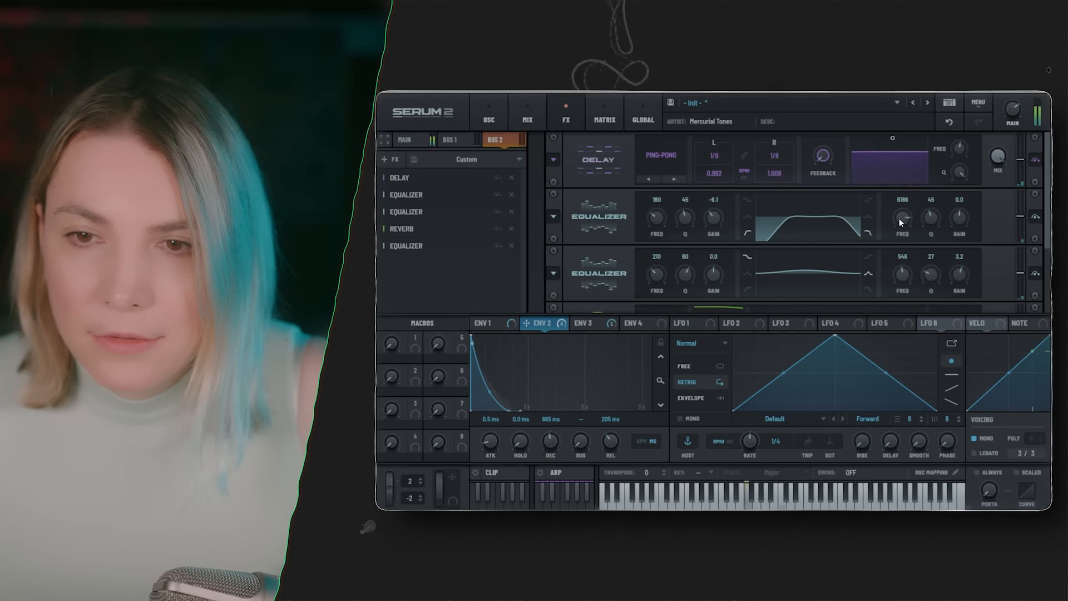
scroll(1036, 239, down, 2)
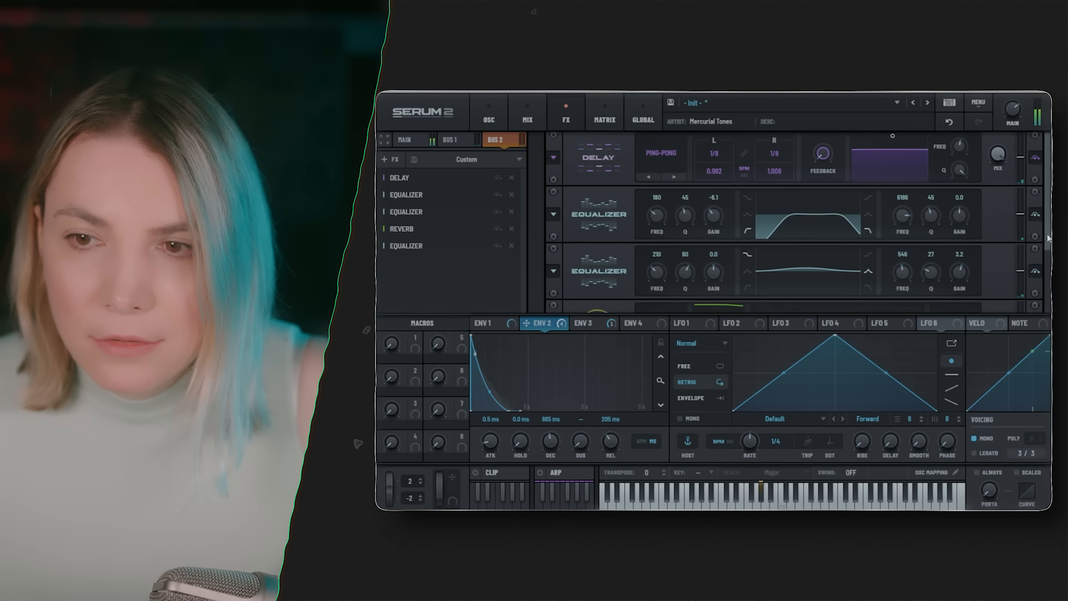
drag(541, 328, 949, 272)
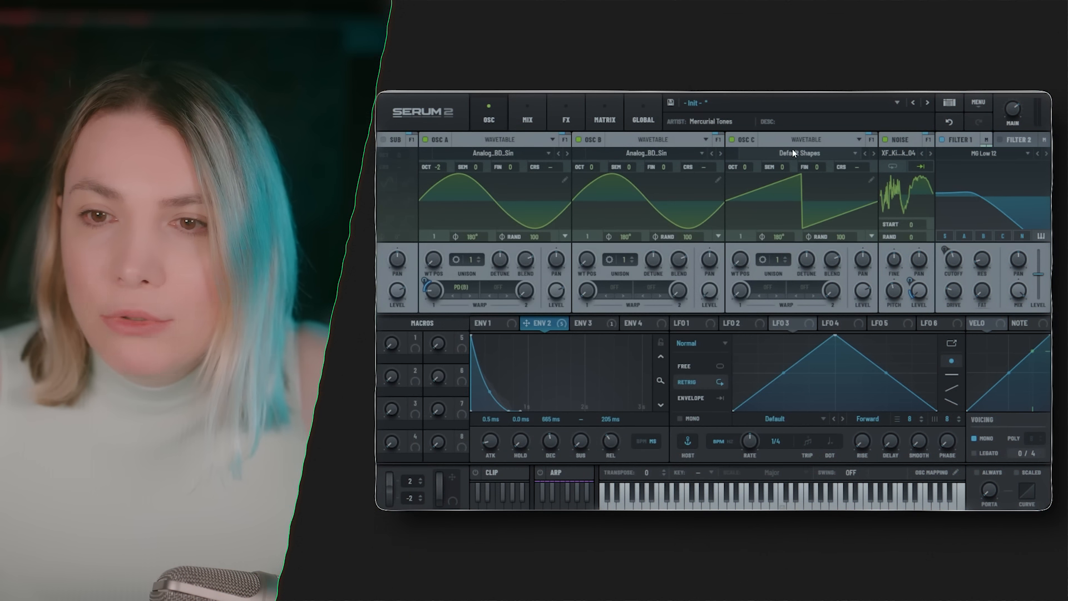
Load the Analog_BD_Sin wavetable into oscillator C.
click(792, 151)
mouse_move(792, 163)
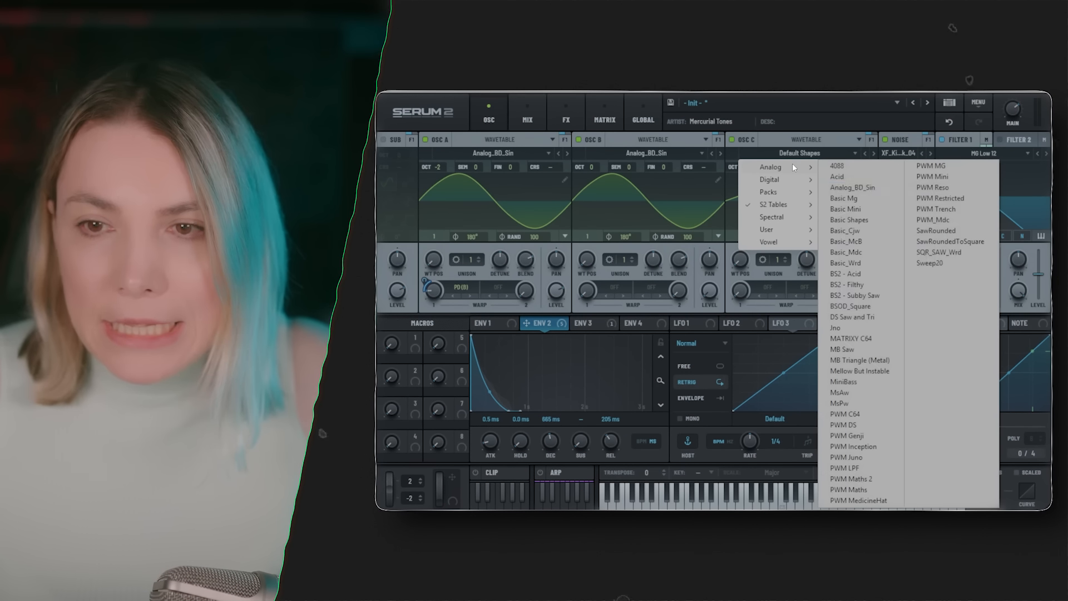
click(837, 185)
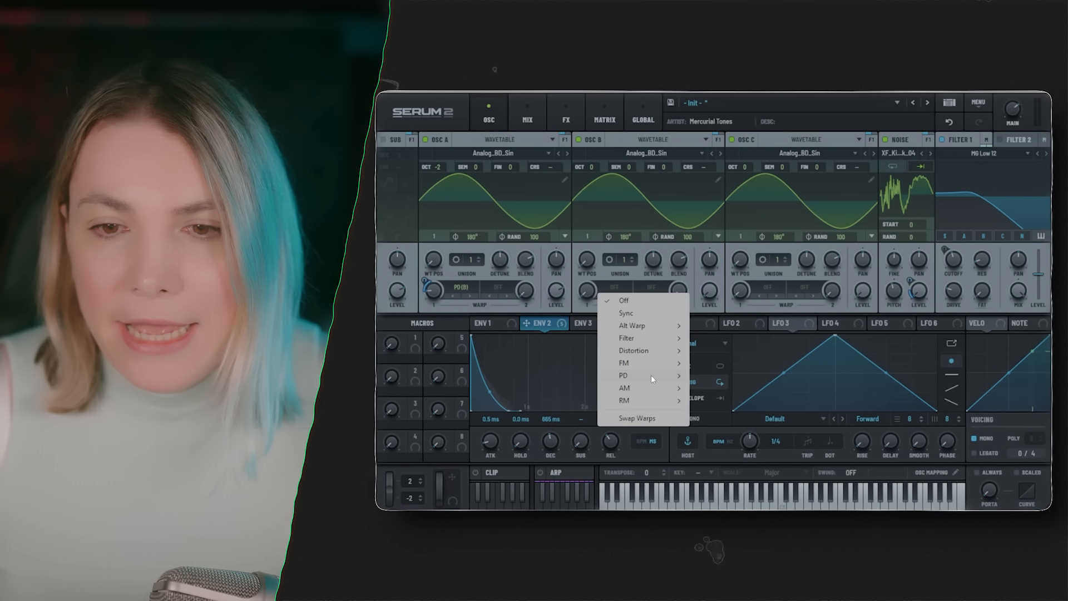
Set oscillator B's first warp to PD (C) and modulate its amount with Envelope 2.
mouse_move(656, 375)
click(718, 385)
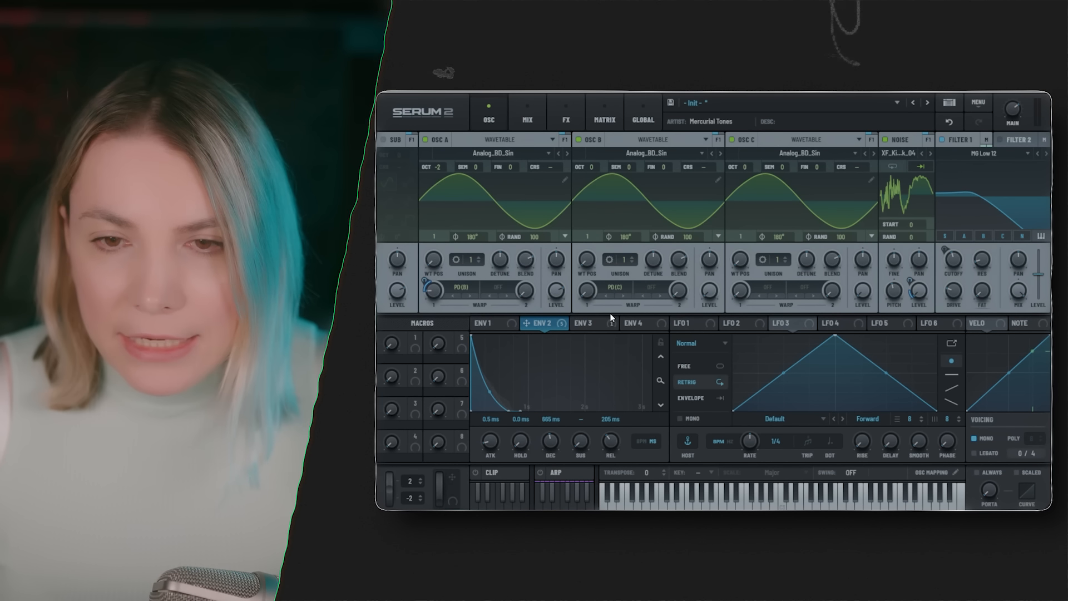
mouse_move(595, 295)
mouse_down()
mouse_move(583, 280)
mouse_move(610, 199)
mouse_move(606, 299)
mouse_move(590, 282)
mouse_up()
drag(526, 323, 576, 308)
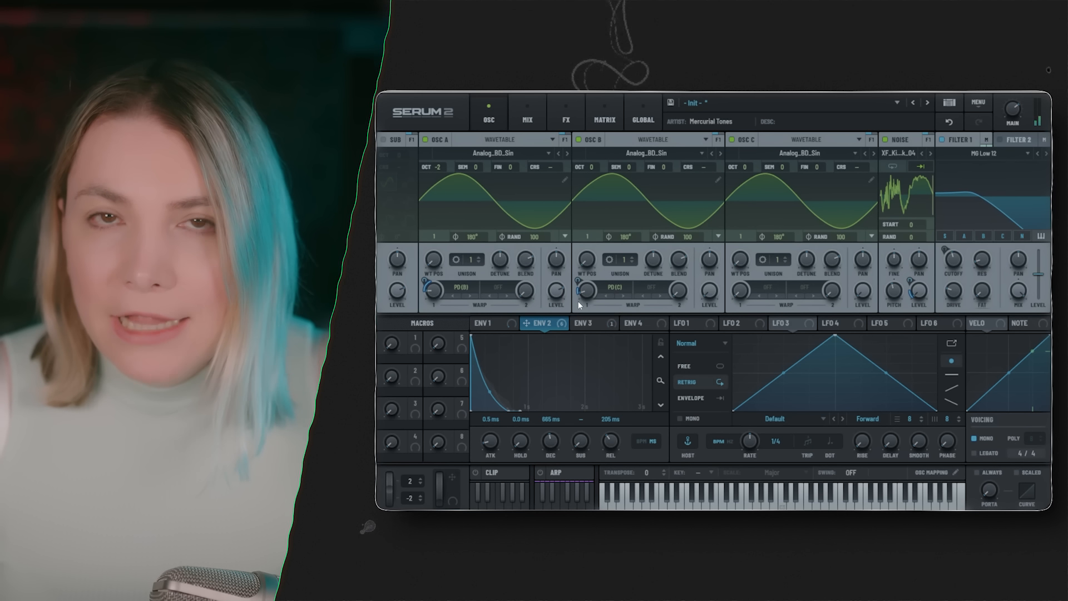
Compare the sound with oscillator C off and on, and adjust the phase-distortion warp on oscillator B.
key(space)
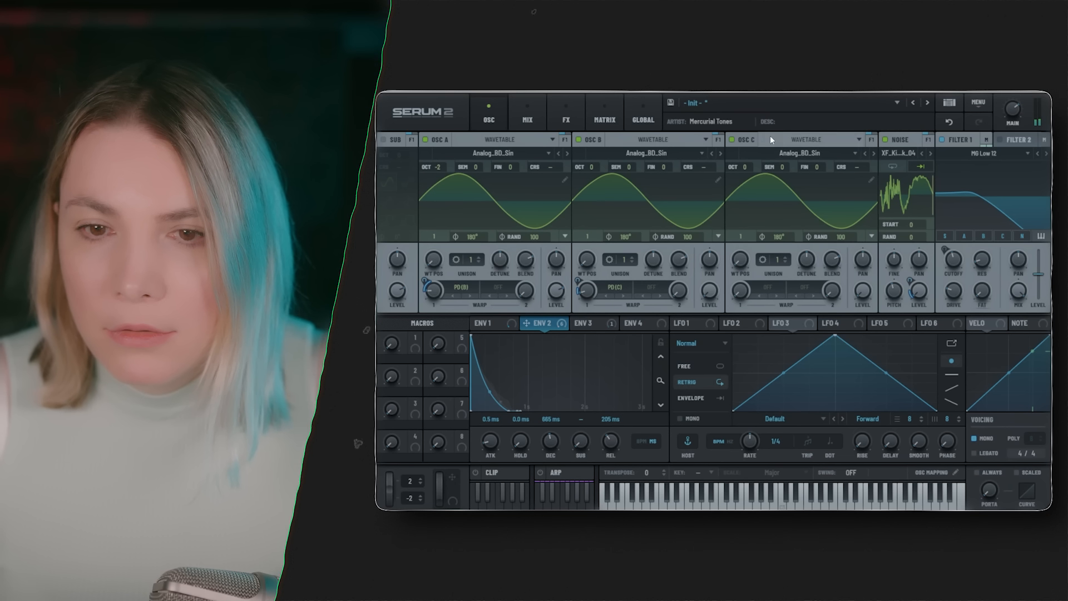
click(733, 139)
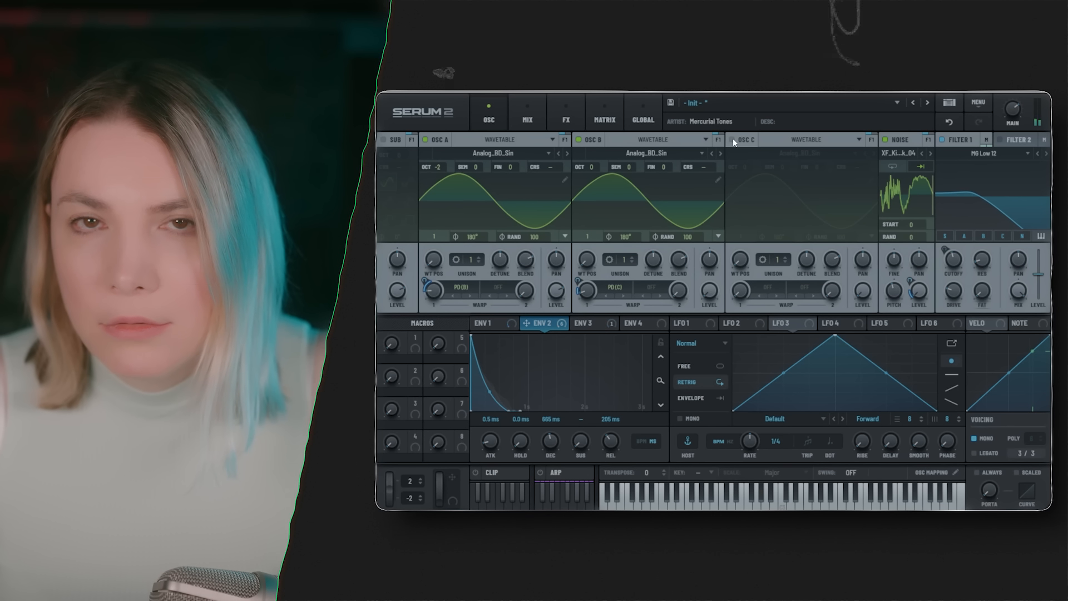
click(732, 139)
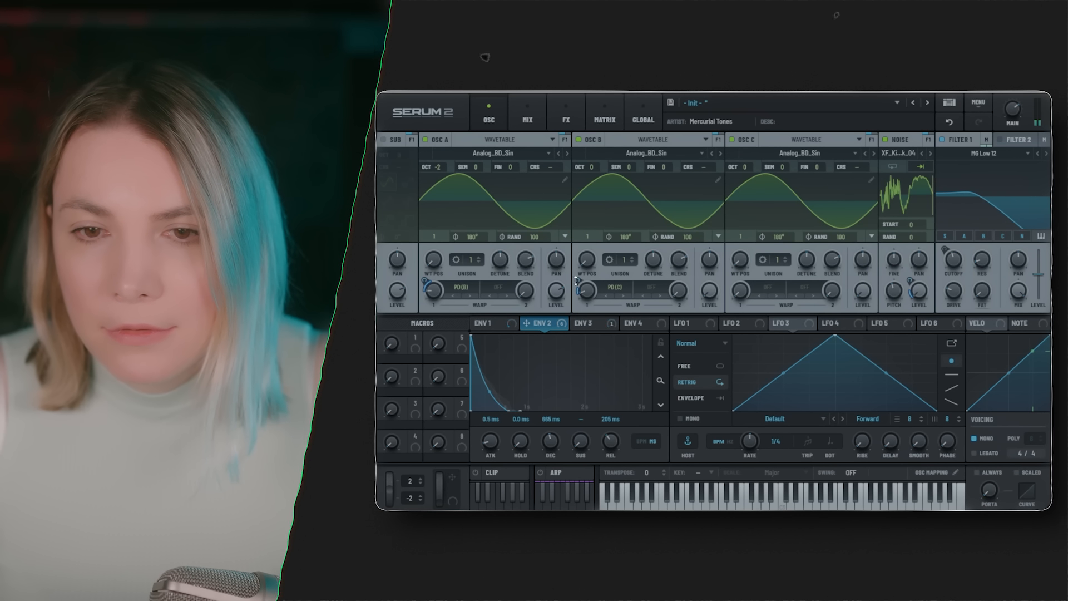
mouse_move(590, 288)
mouse_down()
mouse_move(580, 272)
mouse_move(583, 284)
mouse_up()
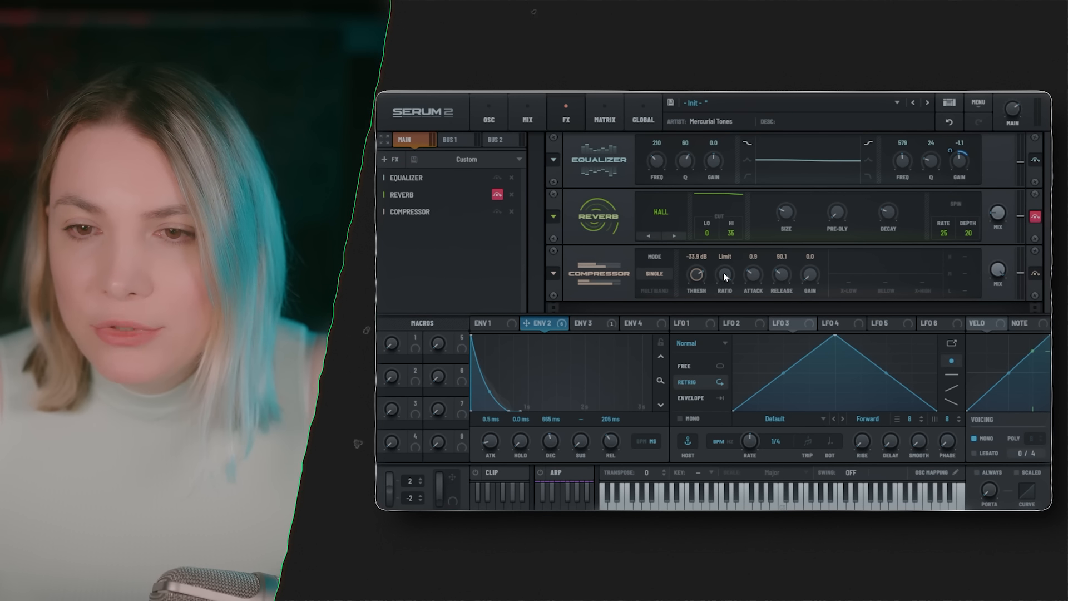
Adjust the threshold of the Compressor at the end of the main effects chain.
mouse_move(726, 280)
drag(706, 286, 703, 261)
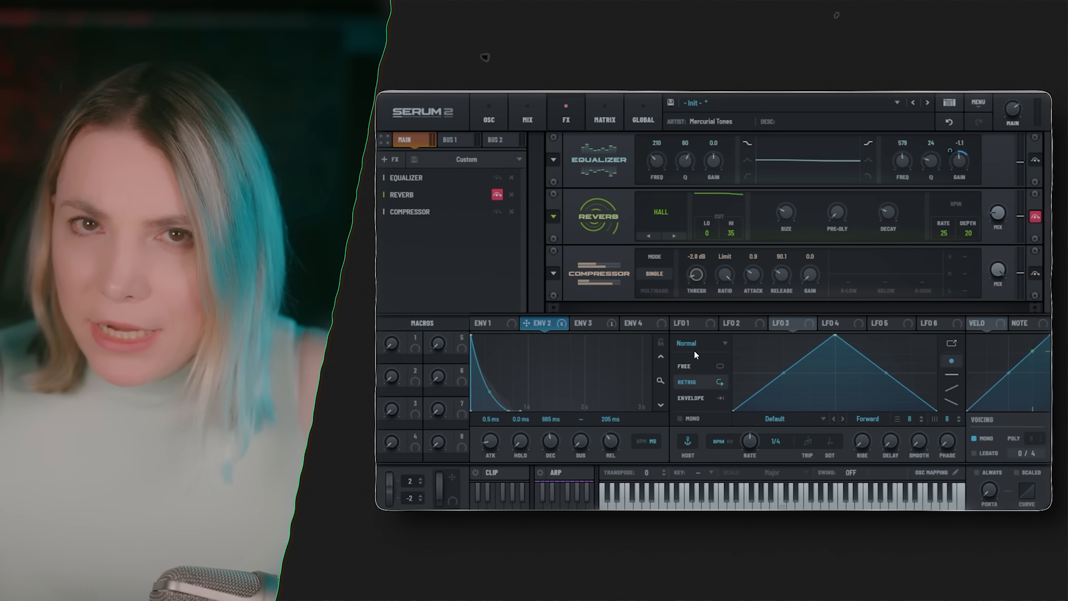
drag(699, 274, 706, 246)
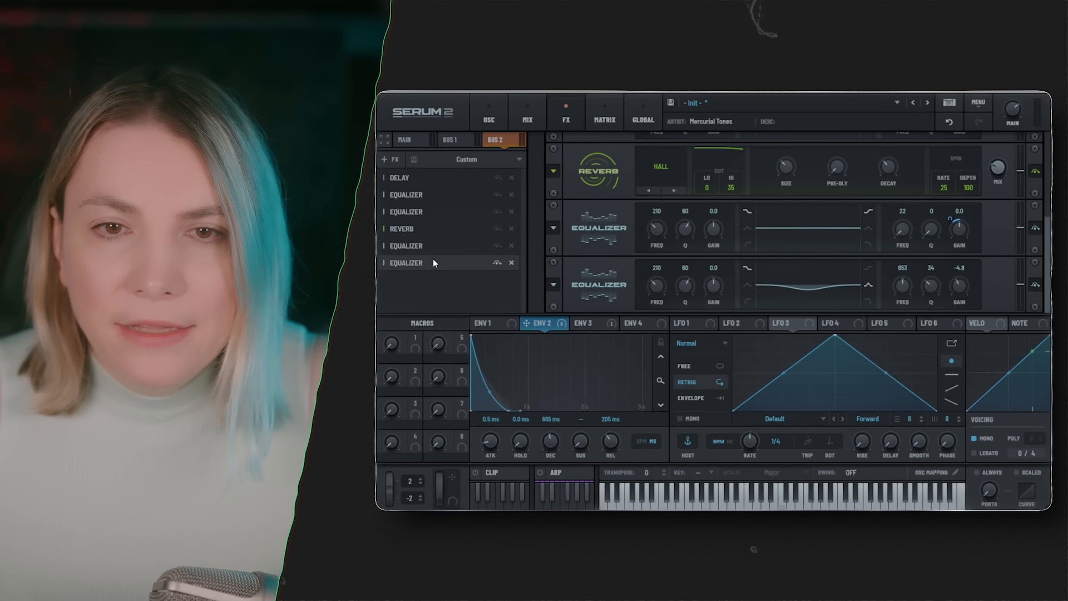
Move Bus 2's last Equalizer before the main Compressor, and set its high band to about 1155 Hz and Q 45 with a gain cut.
drag(432, 261, 430, 220)
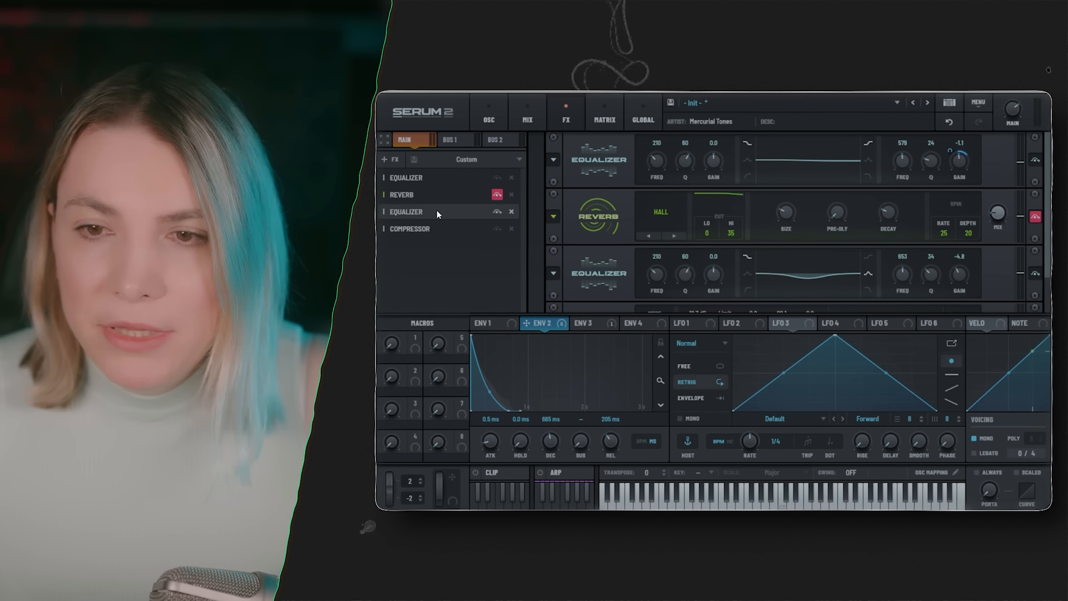
drag(933, 278, 965, 256)
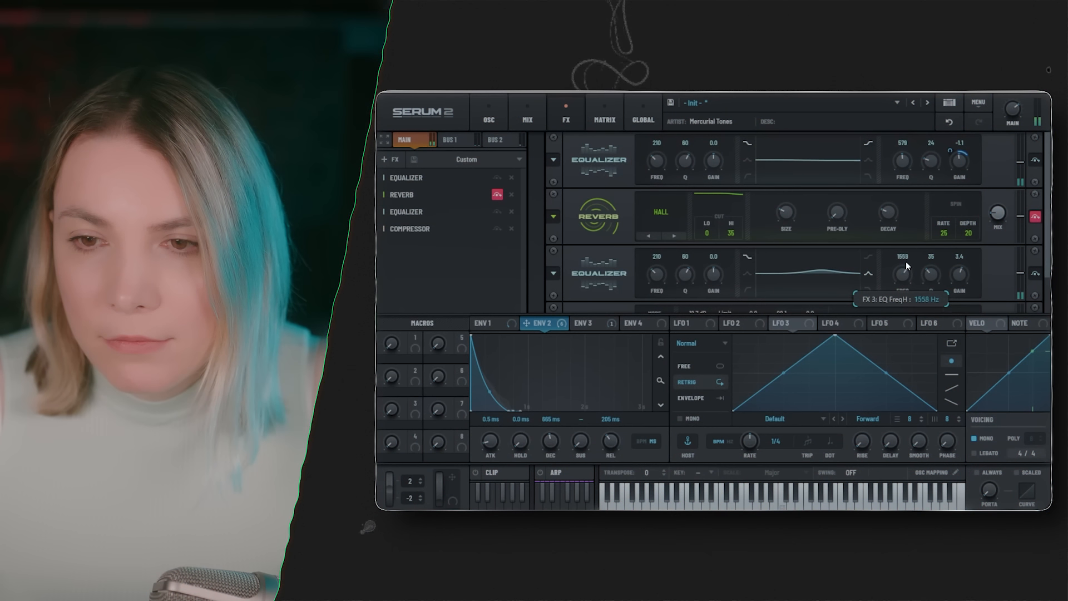
mouse_move(906, 261)
mouse_down()
mouse_move(909, 249)
mouse_move(909, 285)
mouse_move(910, 276)
mouse_up()
drag(911, 272, 905, 304)
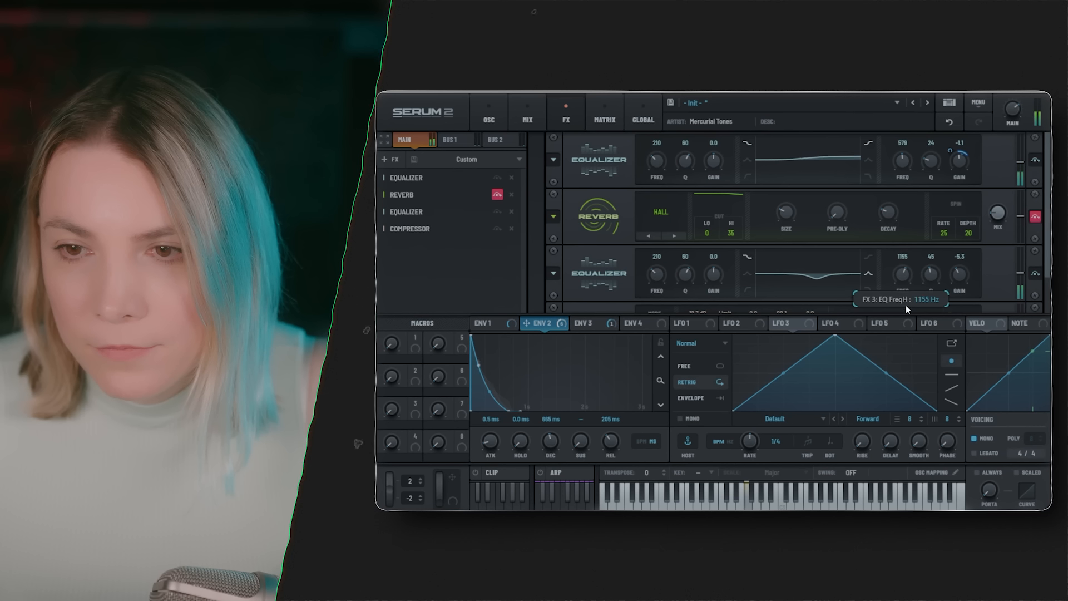
drag(960, 256, 965, 279)
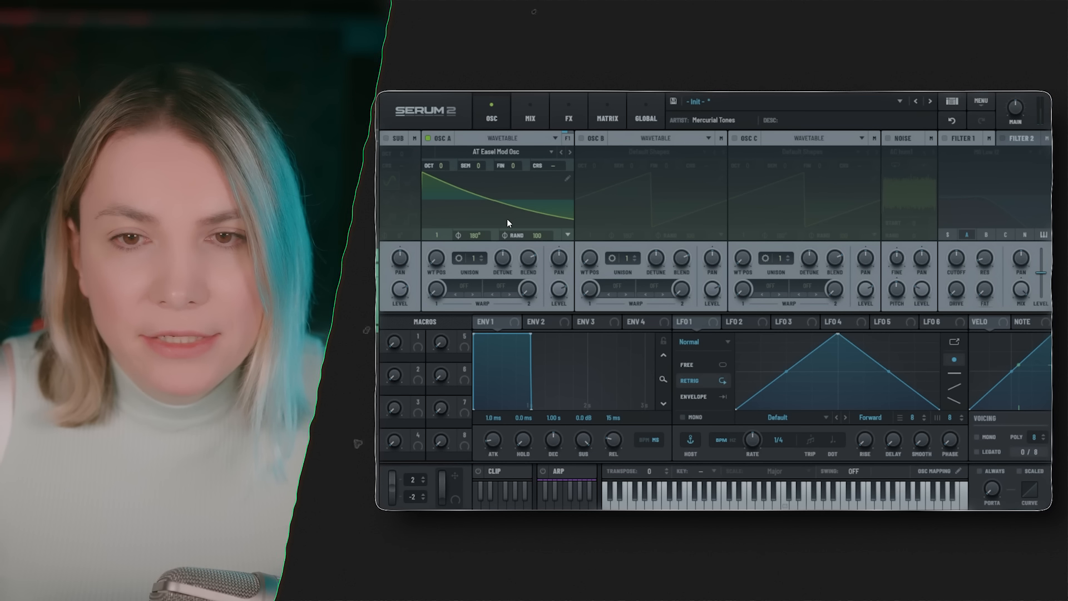
Set oscillator A's octave to -2, and enable White noise with its pitch at about 64% and an adjusted level.
drag(443, 164, 444, 177)
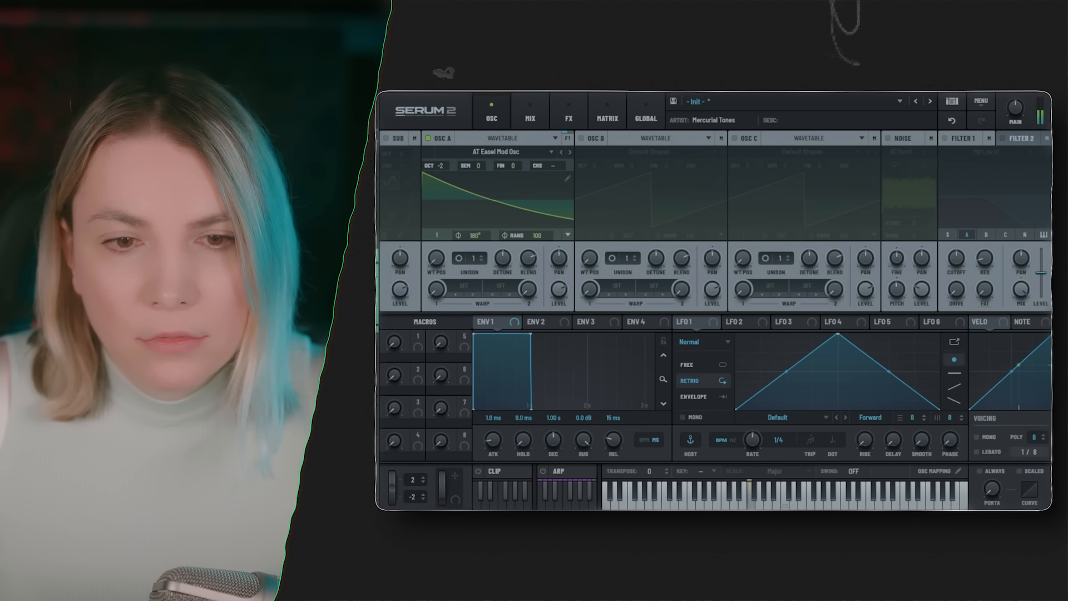
click(888, 138)
click(902, 152)
click(865, 260)
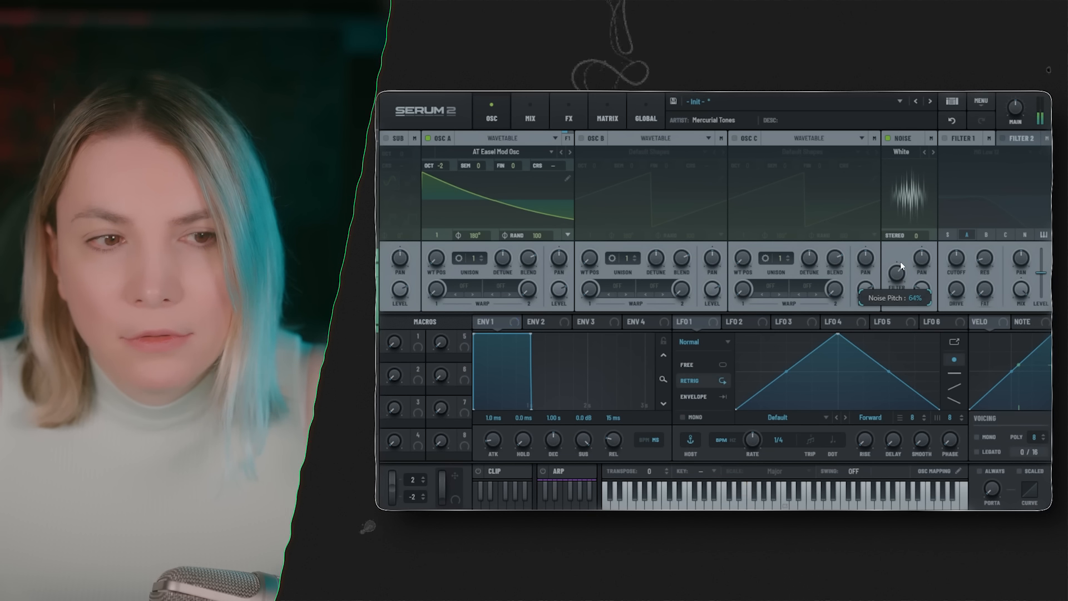
drag(924, 292, 926, 299)
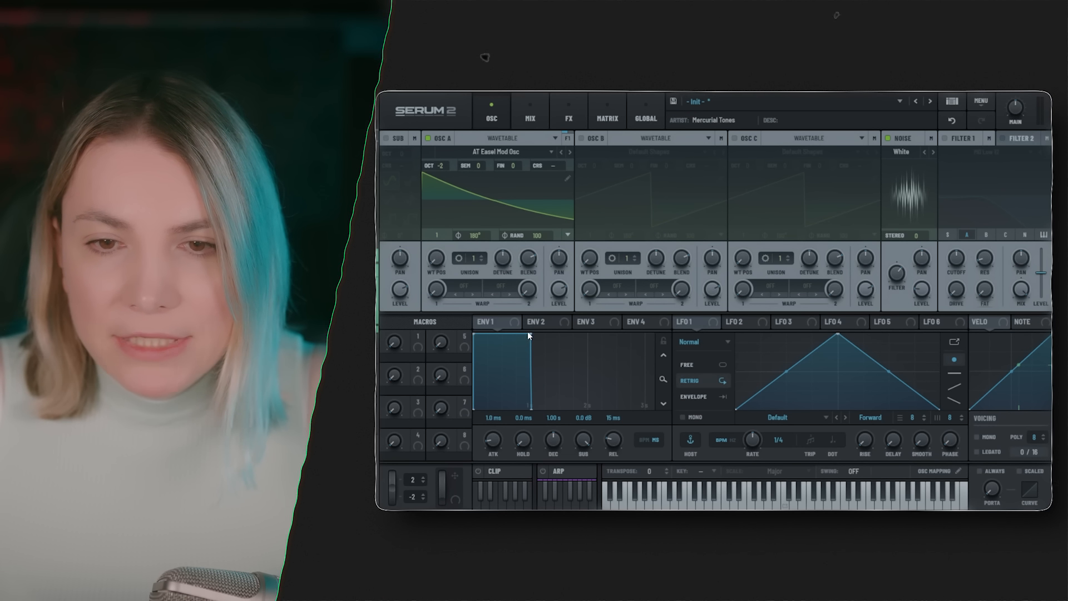
Shape Envelope 1 with a 307 ms decay, -2.9 dB sustain and a longer release, using mono voicing.
drag(527, 336, 472, 344)
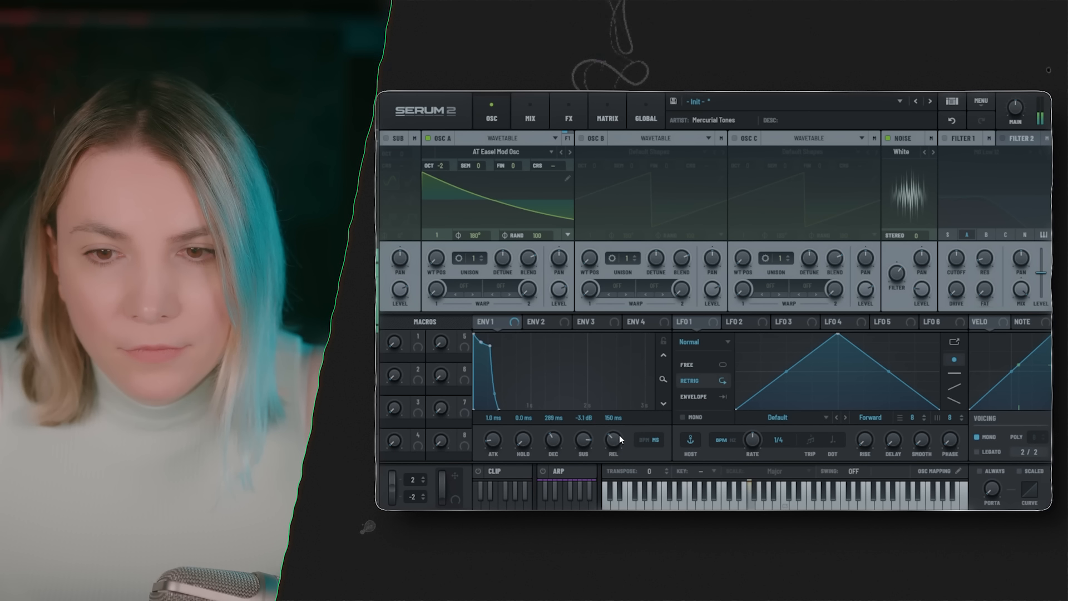
drag(619, 435, 610, 439)
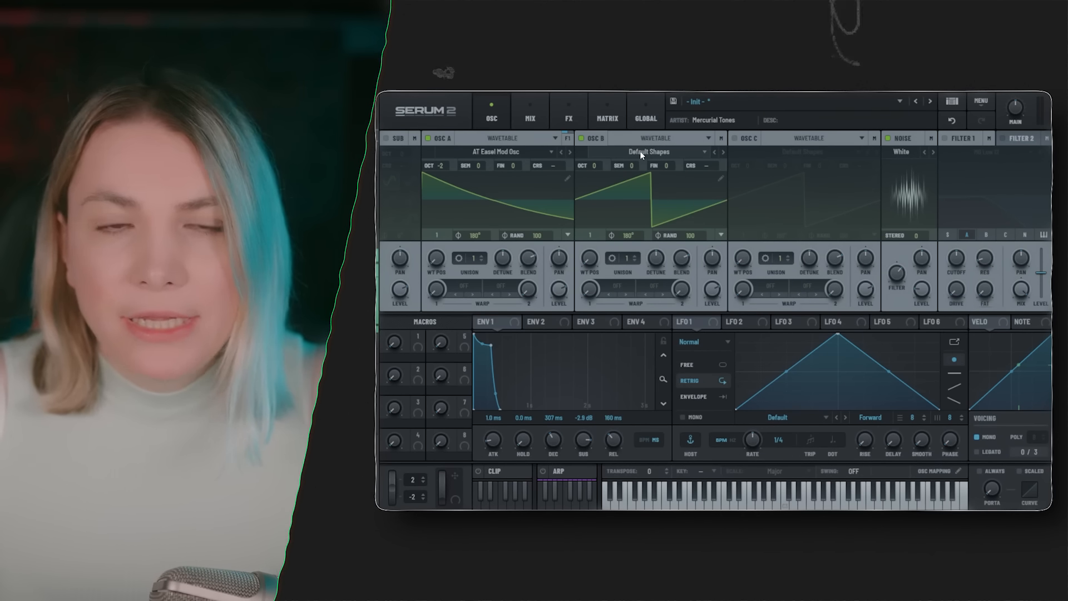
Load the AT Model D wavetable into oscillator B and set its octave to -2.
click(640, 151)
click(805, 383)
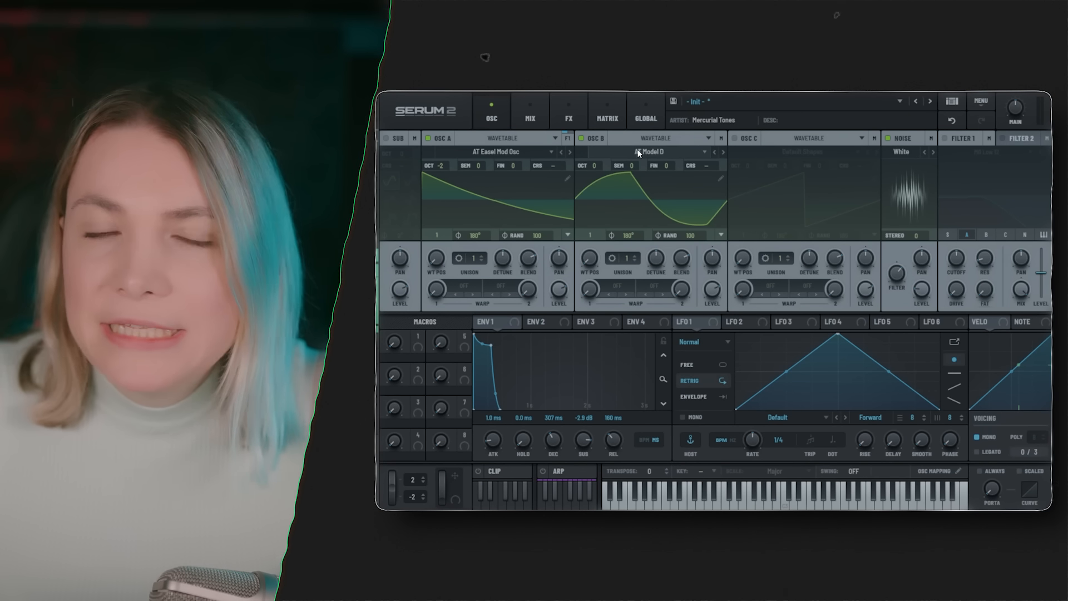
drag(593, 165, 597, 177)
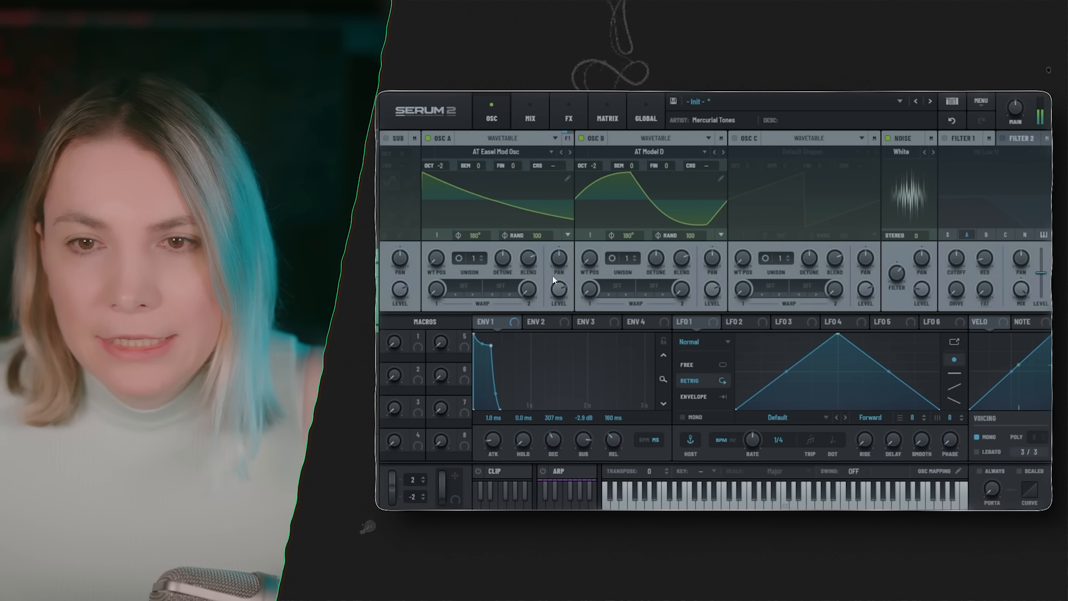
Compare the sound with oscillator B off and on, and set oscillator B's first warp mode to Mirror.
click(582, 139)
click(582, 139)
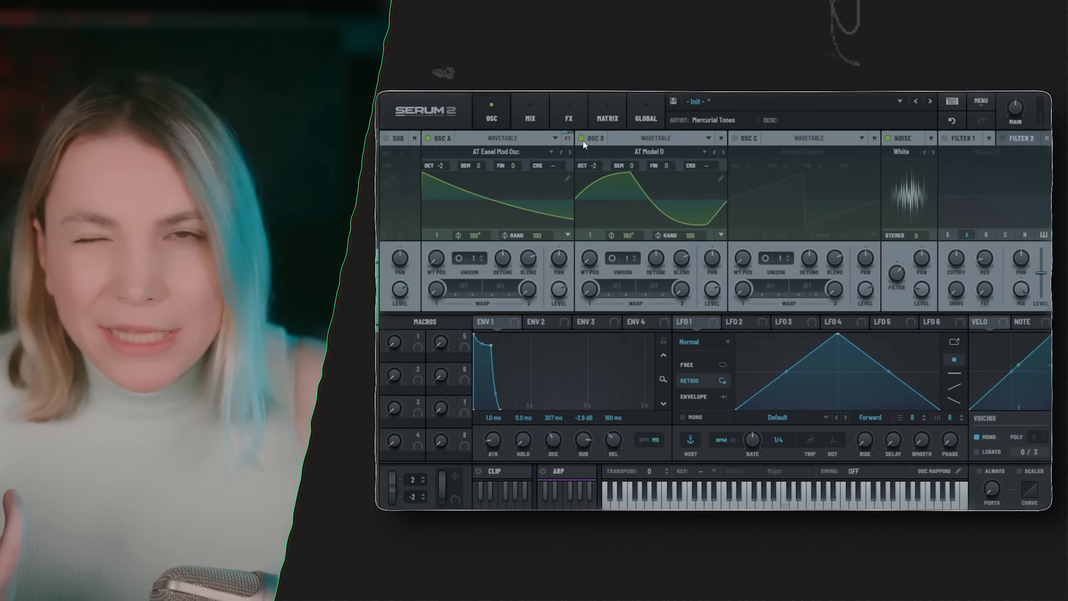
click(617, 286)
click(717, 390)
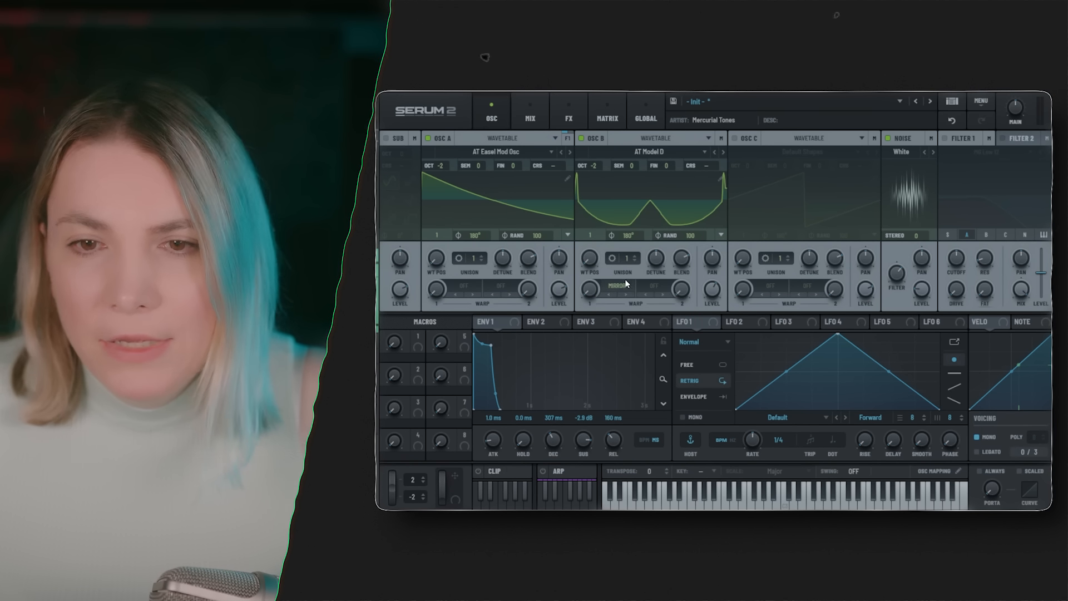
With oscillator A and the noise off, tune oscillator B's Mirror warp amount and modulate it with LFO 2.
click(429, 139)
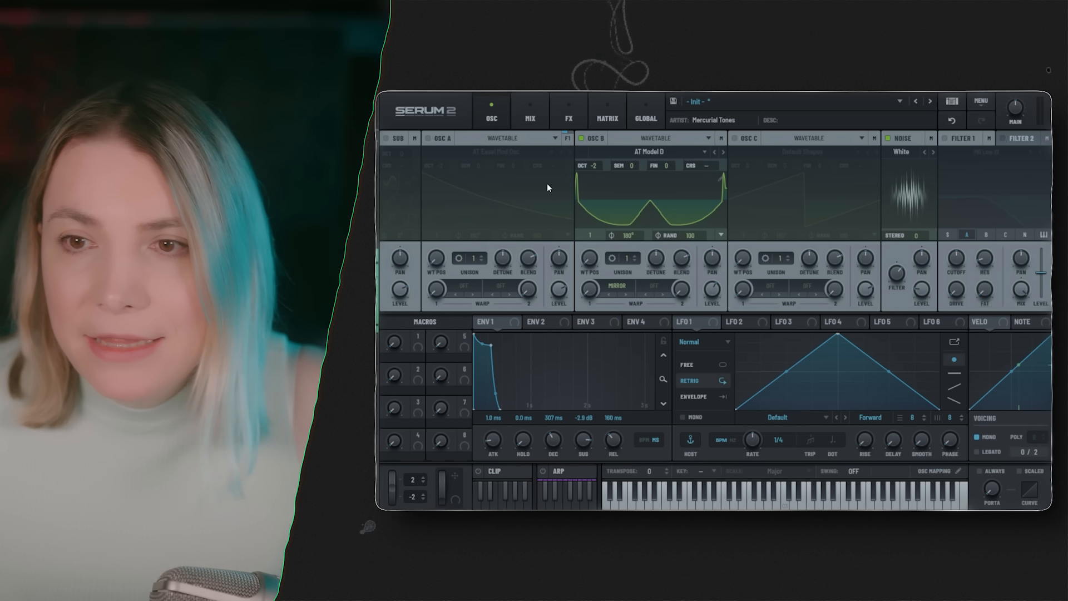
click(889, 138)
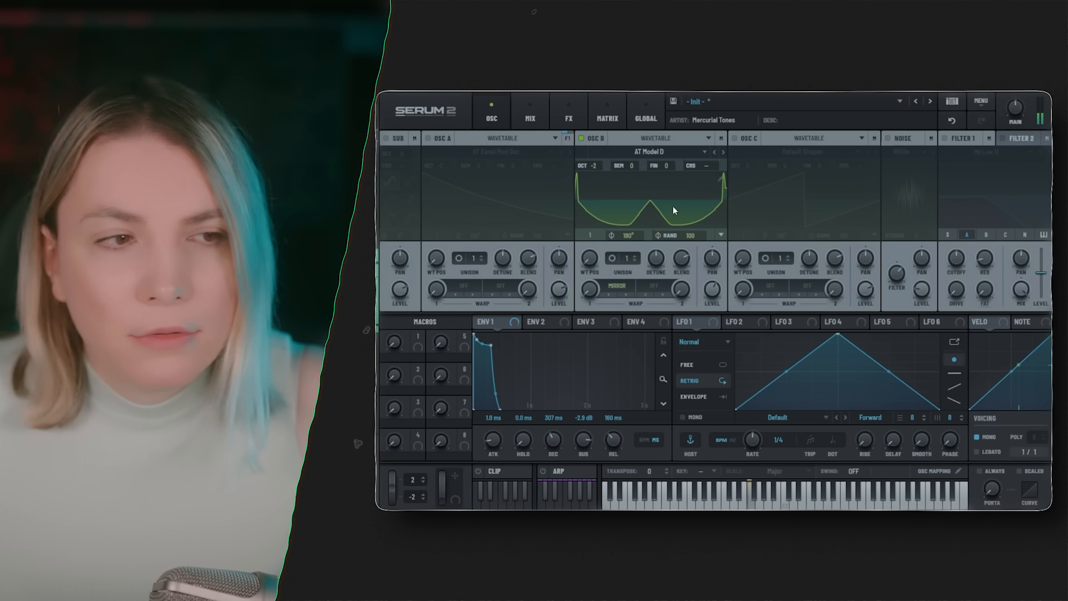
drag(591, 295, 607, 189)
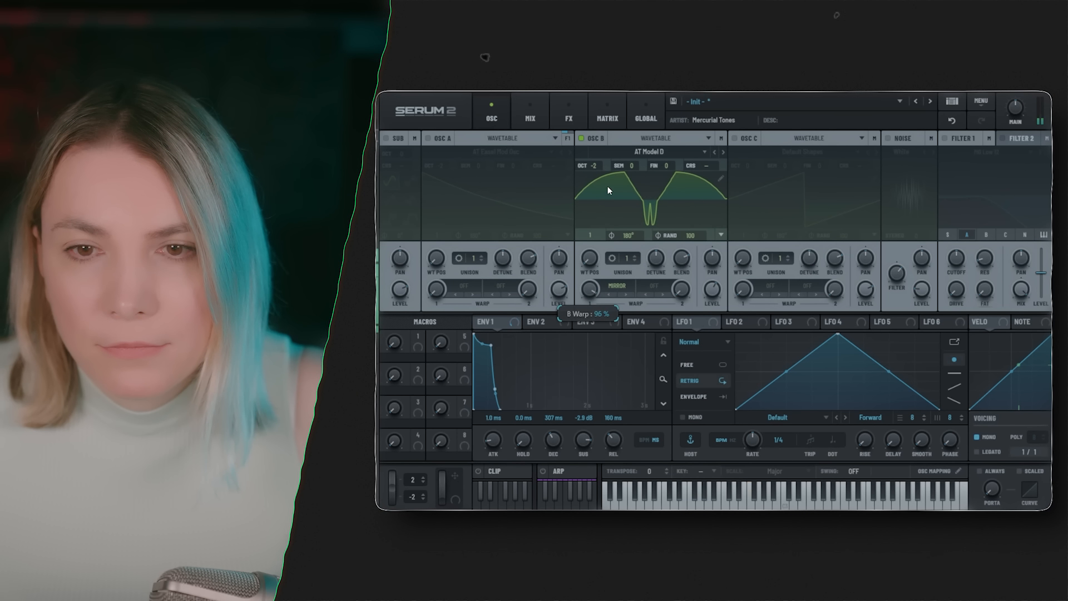
mouse_move(606, 239)
mouse_down()
mouse_move(591, 289)
mouse_move(592, 239)
mouse_up()
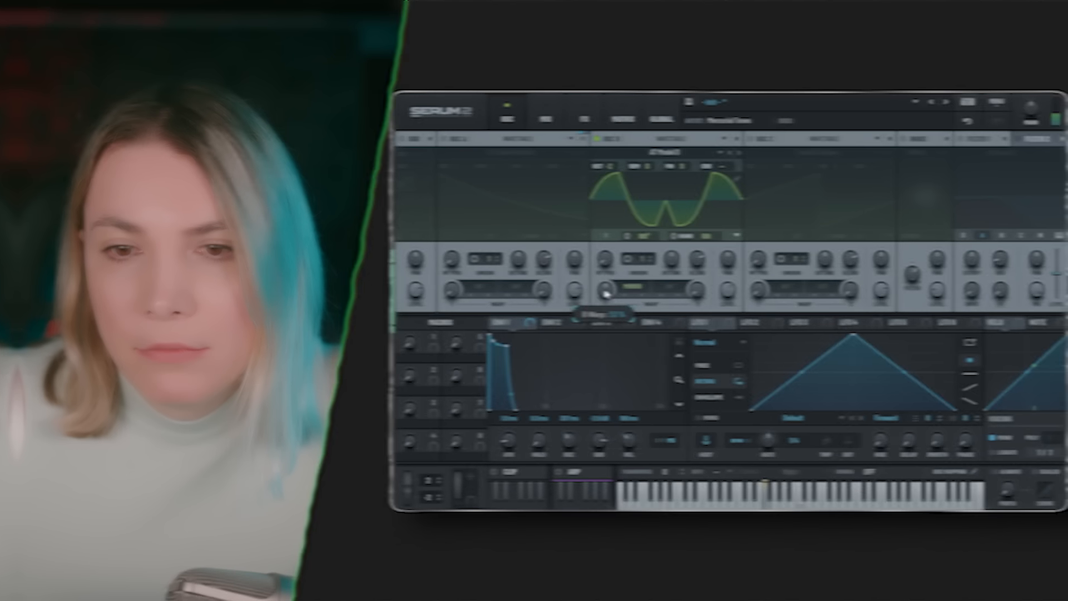
drag(592, 284, 587, 292)
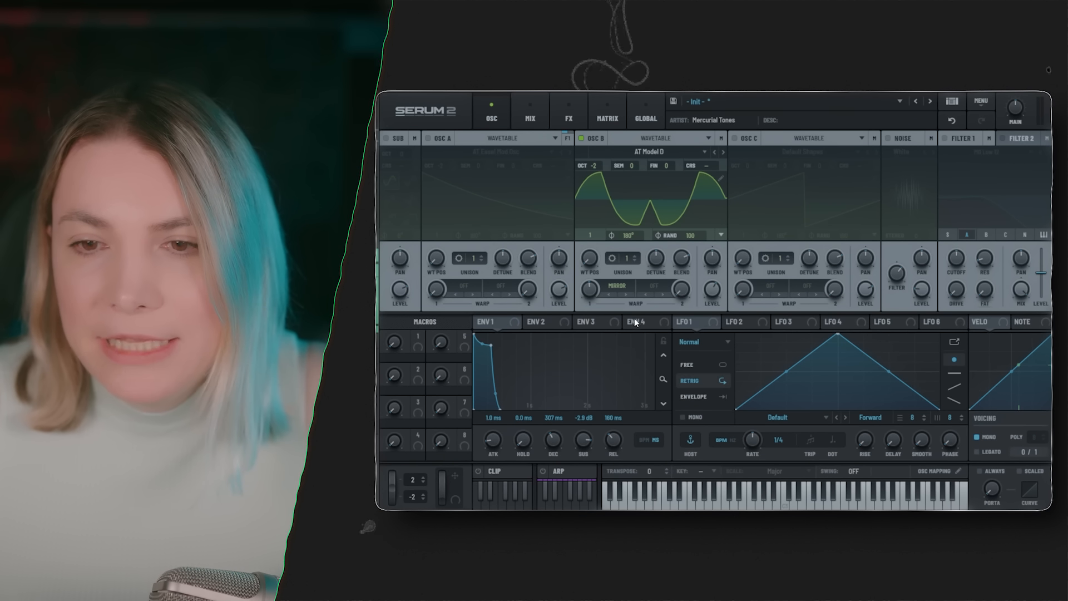
drag(738, 321, 590, 289)
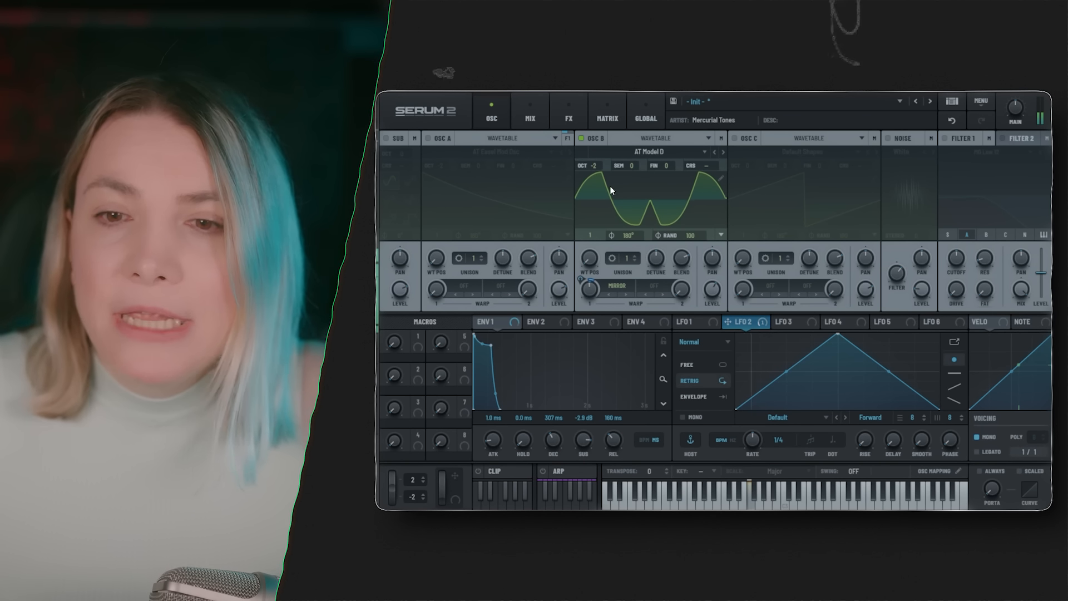
Turn oscillator A and the noise back on, and adjust oscillator B's level, comparing the mix with oscillator B off and on.
click(427, 138)
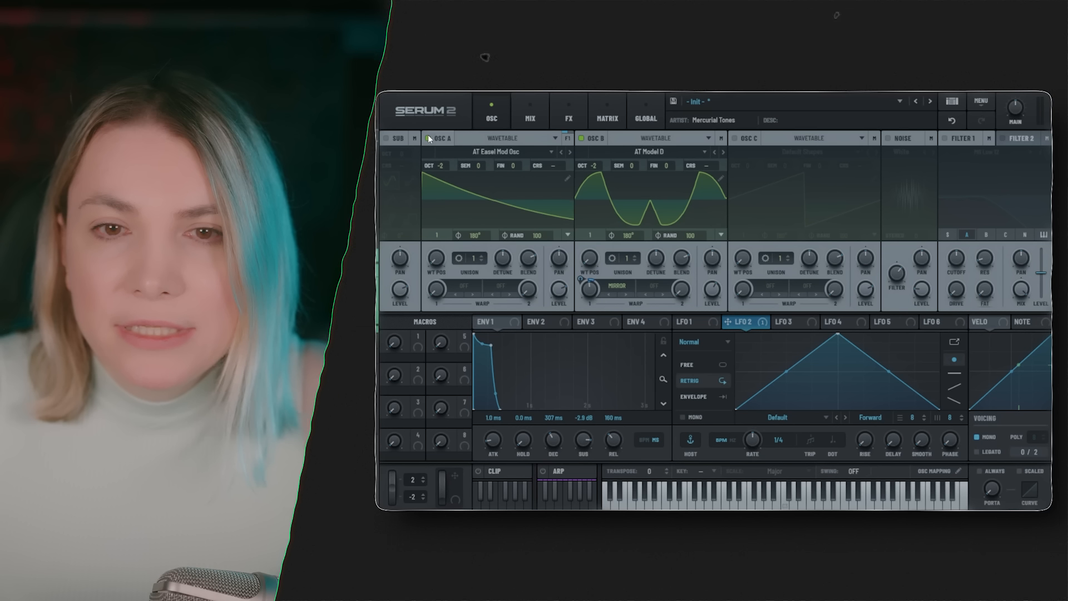
click(889, 138)
mouse_move(712, 289)
mouse_down()
mouse_move(718, 234)
mouse_move(721, 272)
mouse_up()
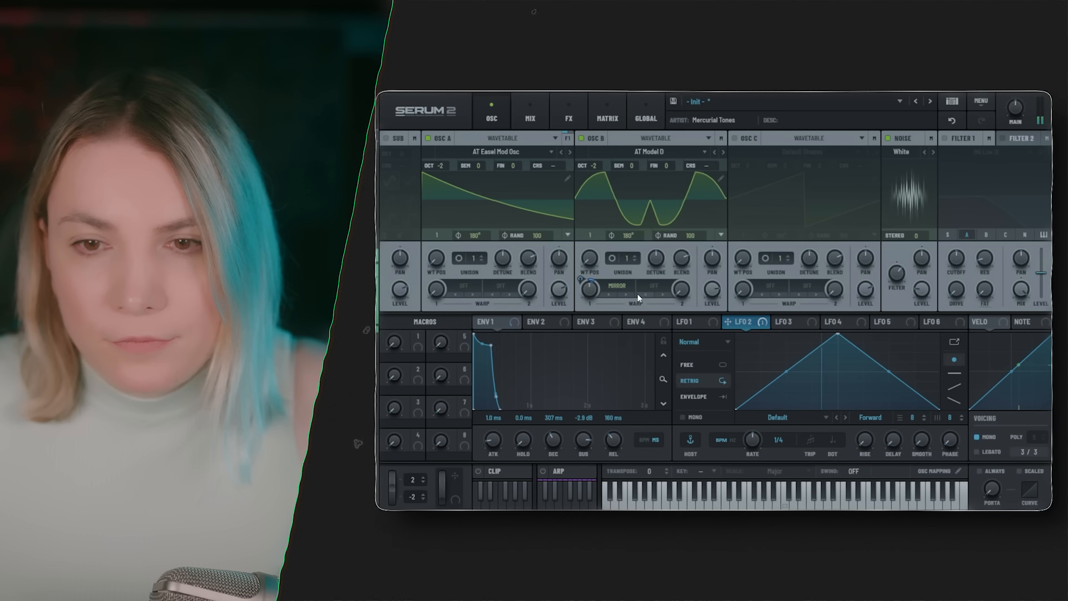
click(580, 138)
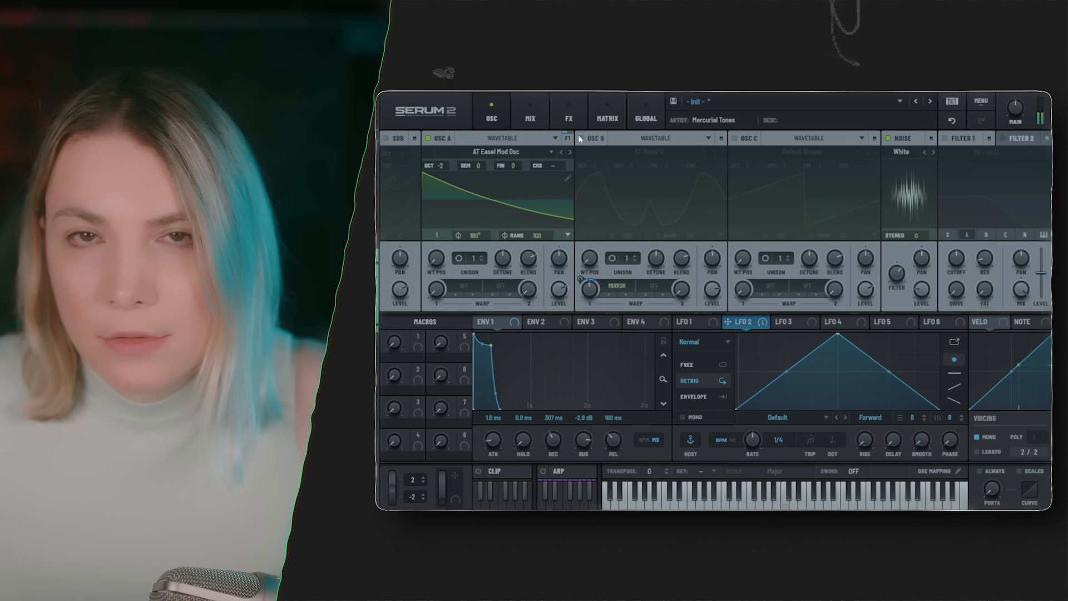
click(580, 138)
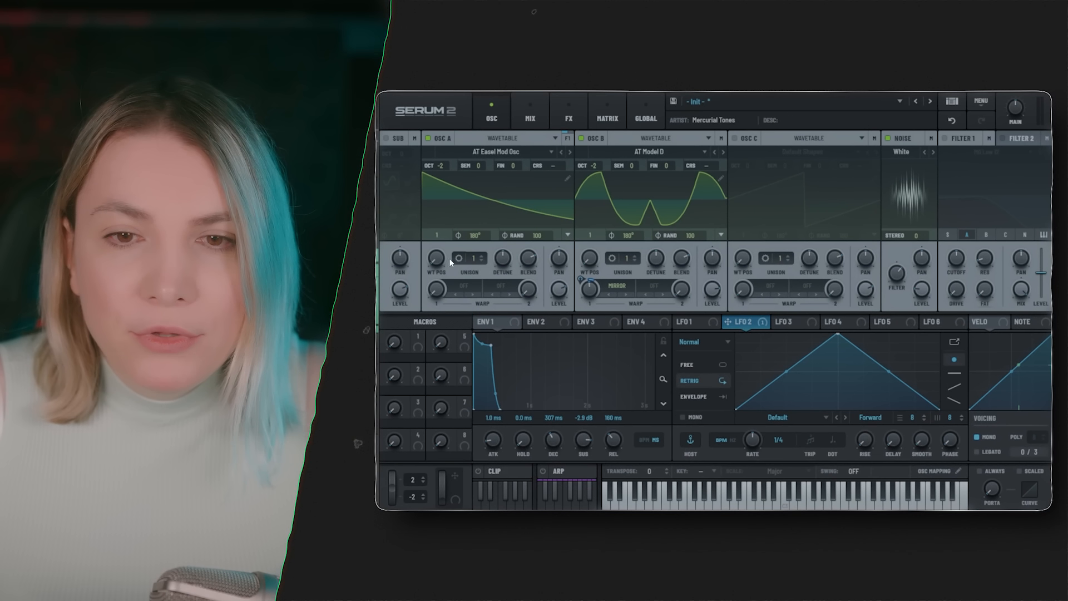
Give oscillator A two unison voices with adjusted detune, and set oscillator B's level to about 76%.
drag(473, 255, 472, 248)
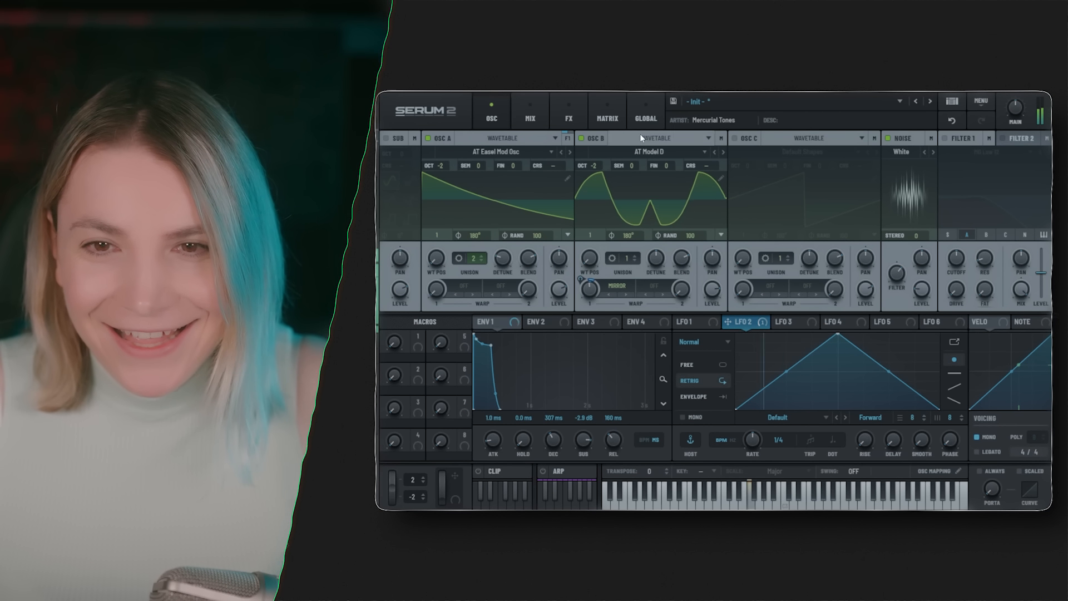
click(581, 138)
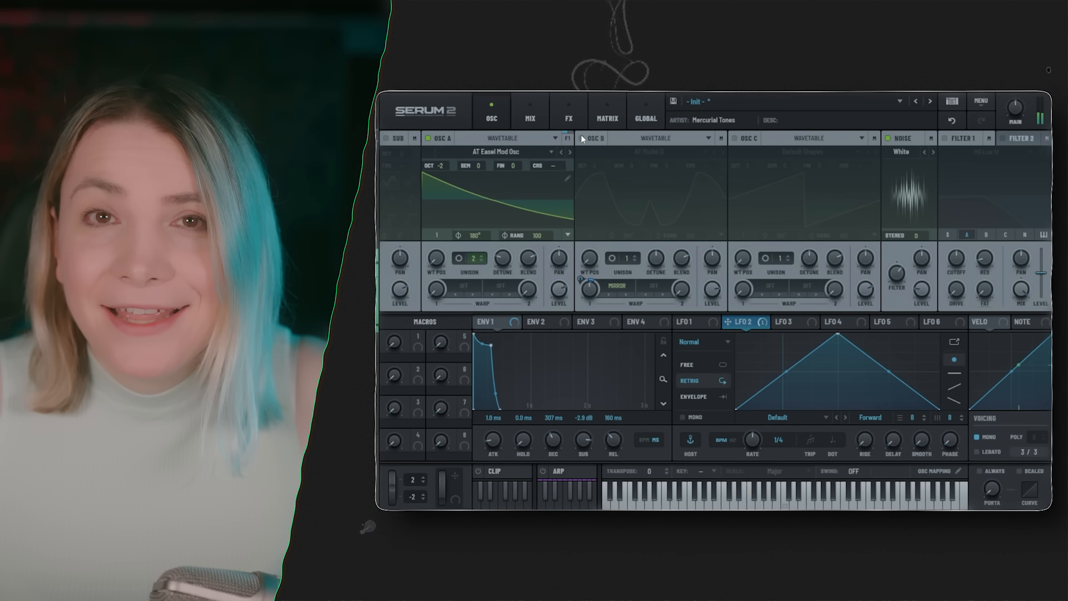
click(581, 137)
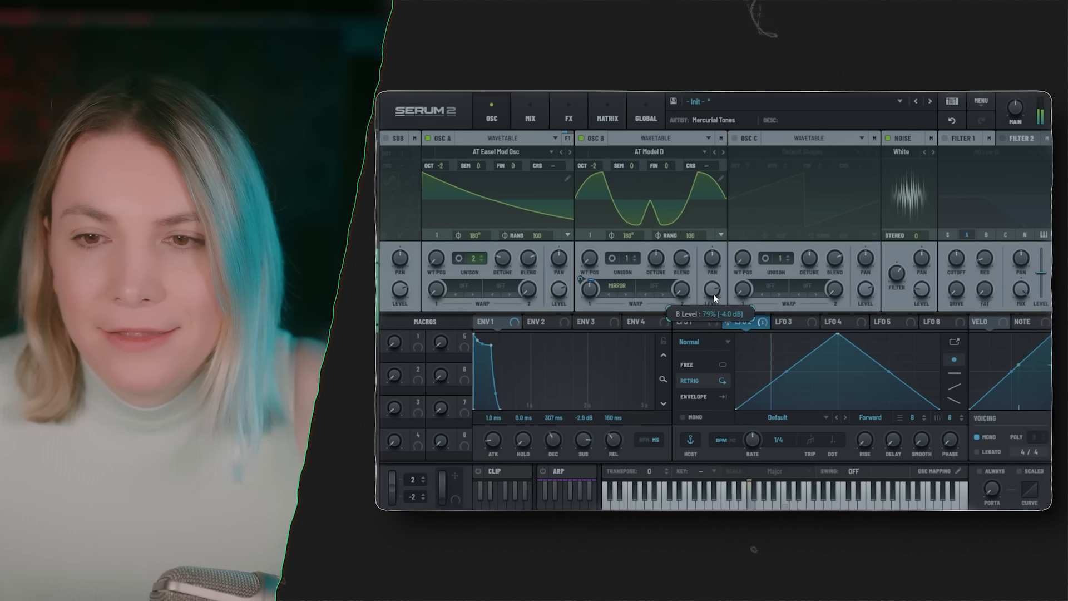
mouse_move(715, 296)
mouse_down()
mouse_move(718, 308)
mouse_move(722, 261)
mouse_move(723, 308)
mouse_up()
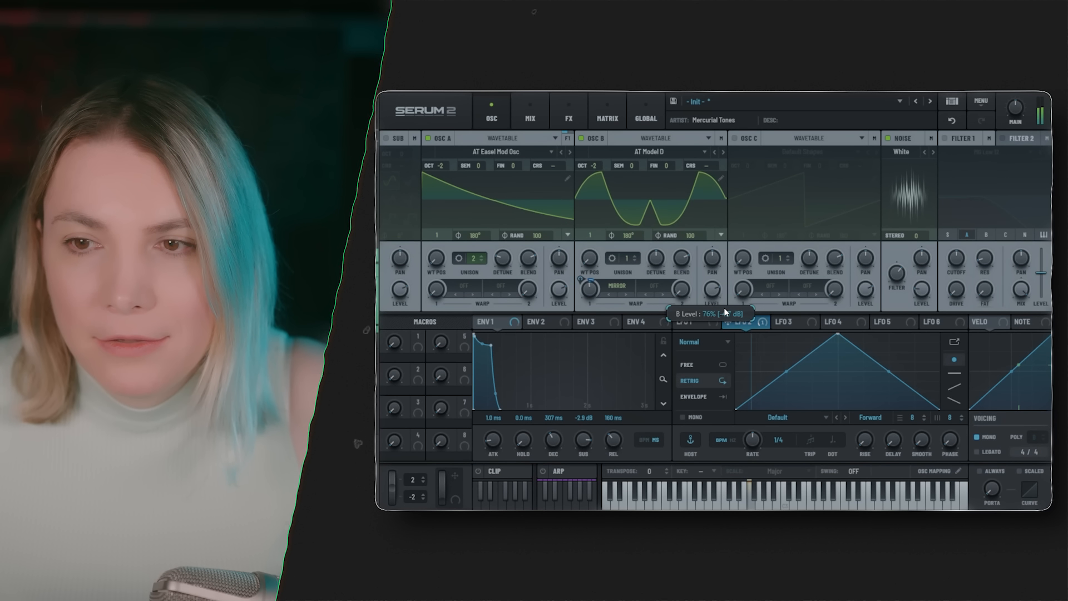
drag(502, 256, 506, 259)
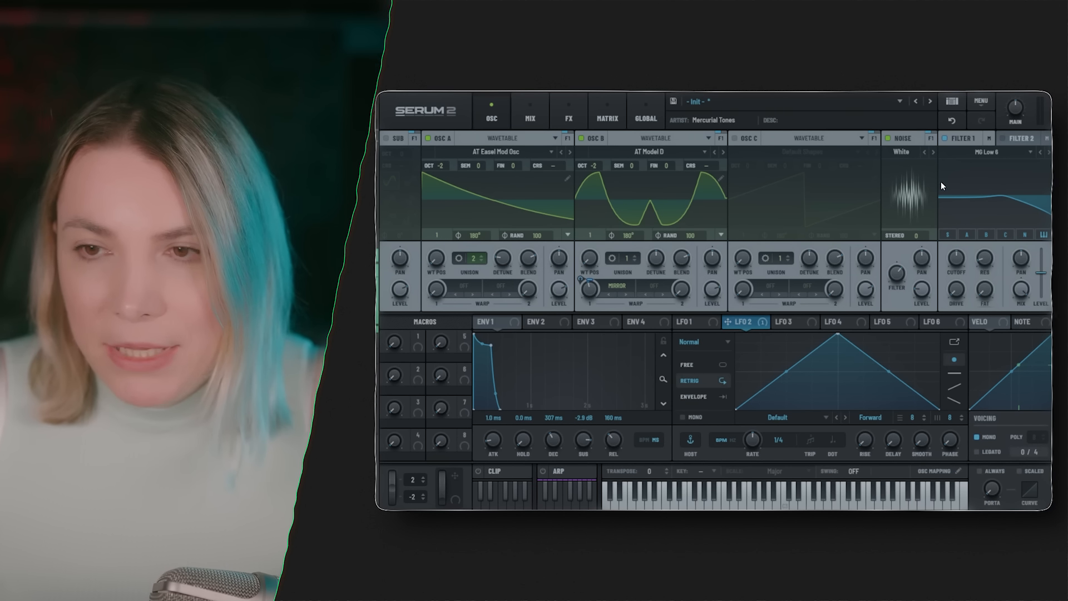
Adjust the MG Low 6 cutoff on Filter 1, and shape Envelope 2 with a 558 ms decay, 8% sustain and 150 ms release.
mouse_move(956, 257)
mouse_down()
mouse_move(959, 290)
mouse_move(962, 251)
mouse_up()
drag(961, 252, 962, 256)
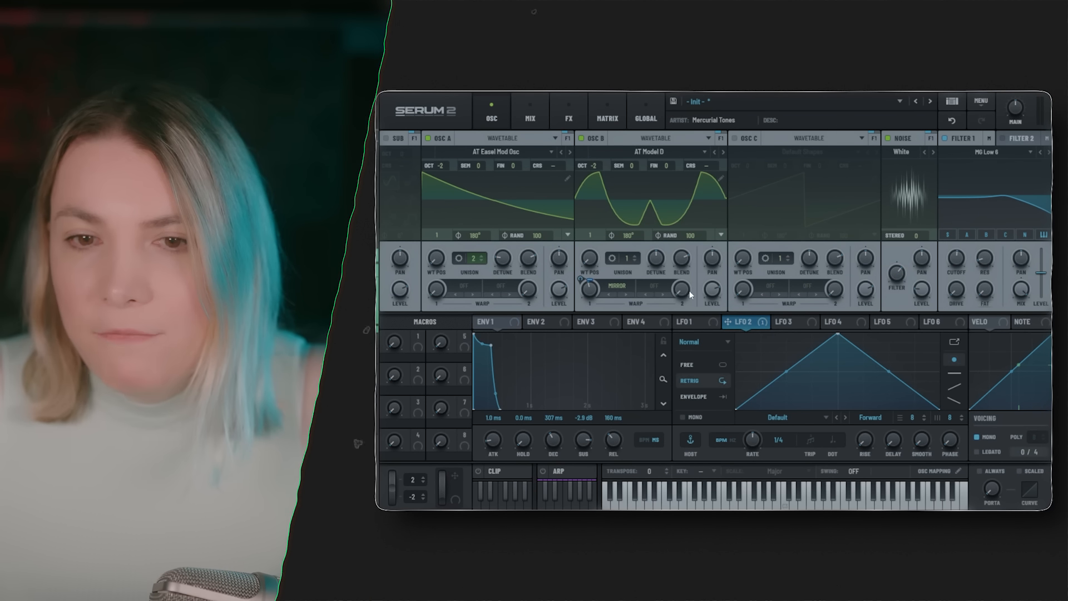
click(542, 322)
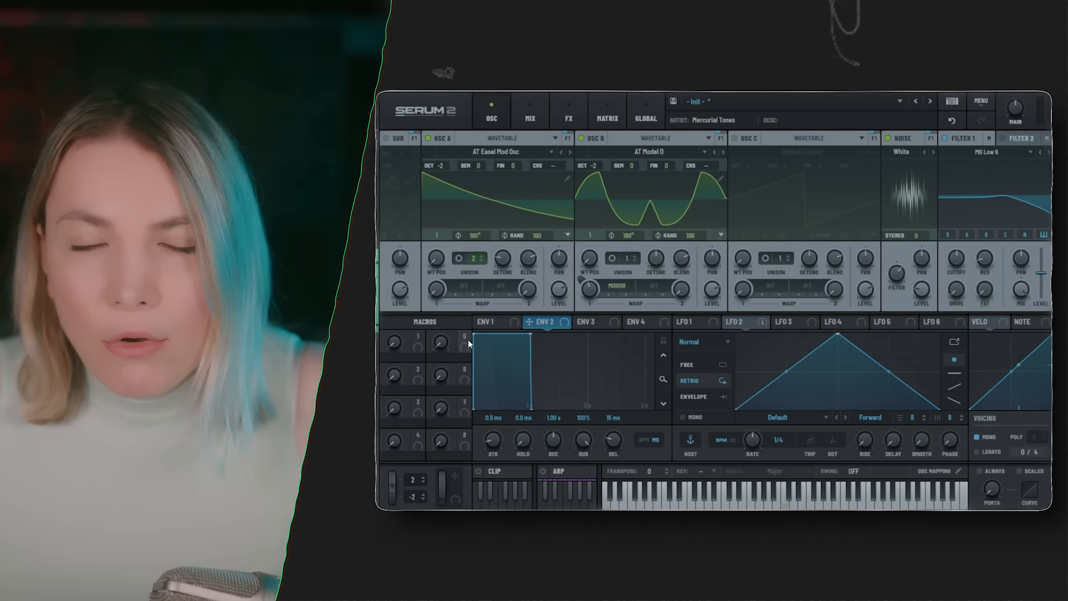
drag(533, 335, 487, 391)
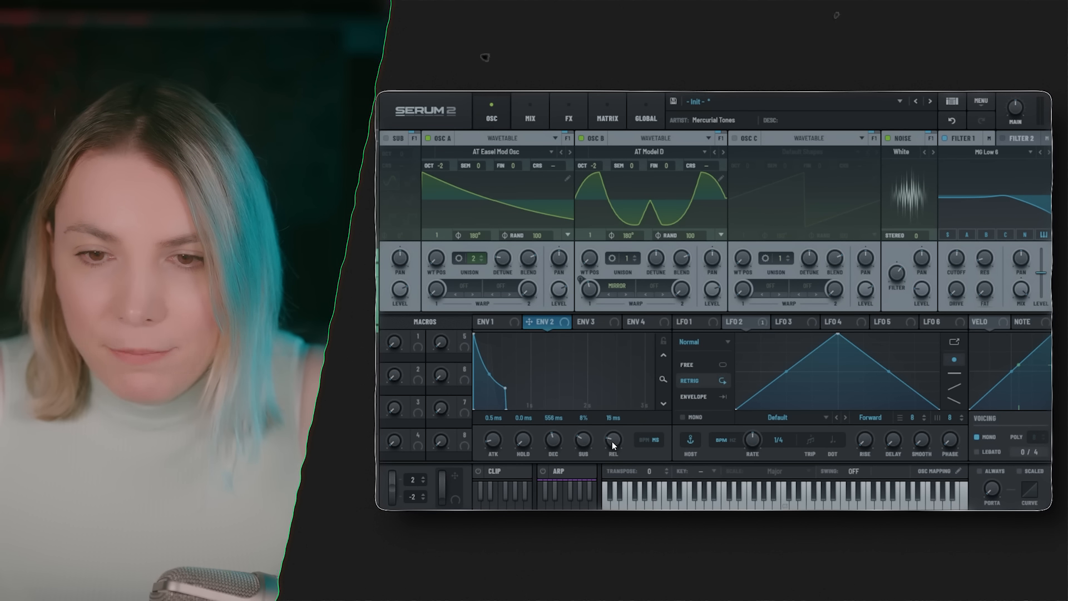
Modulate Filter 1's cutoff and the noise level with Envelope 2, adjusting the cutoff and noise level modulation.
drag(547, 318, 948, 240)
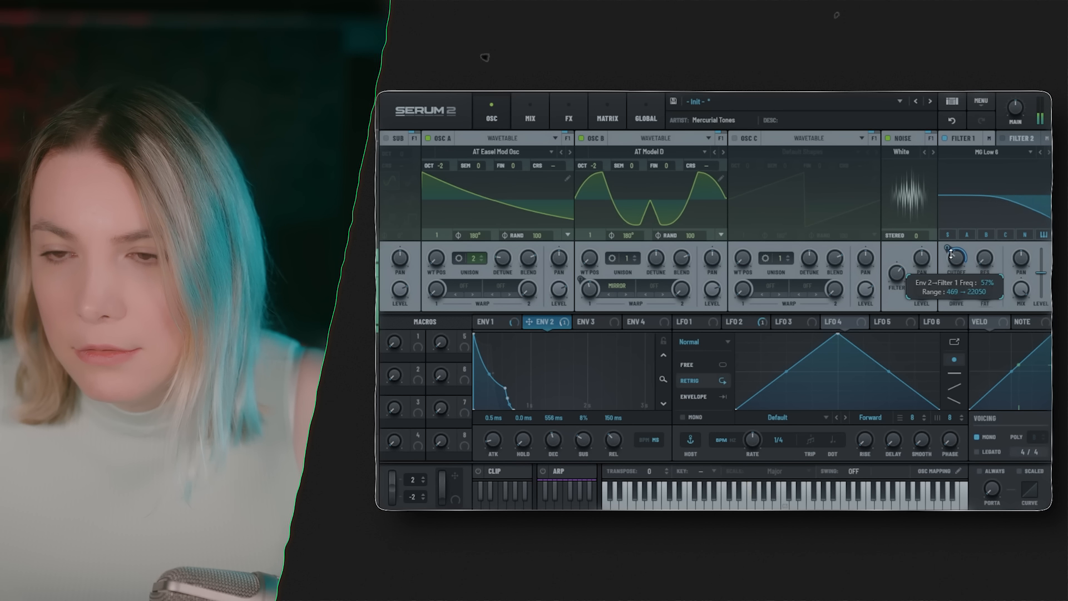
drag(965, 294, 963, 269)
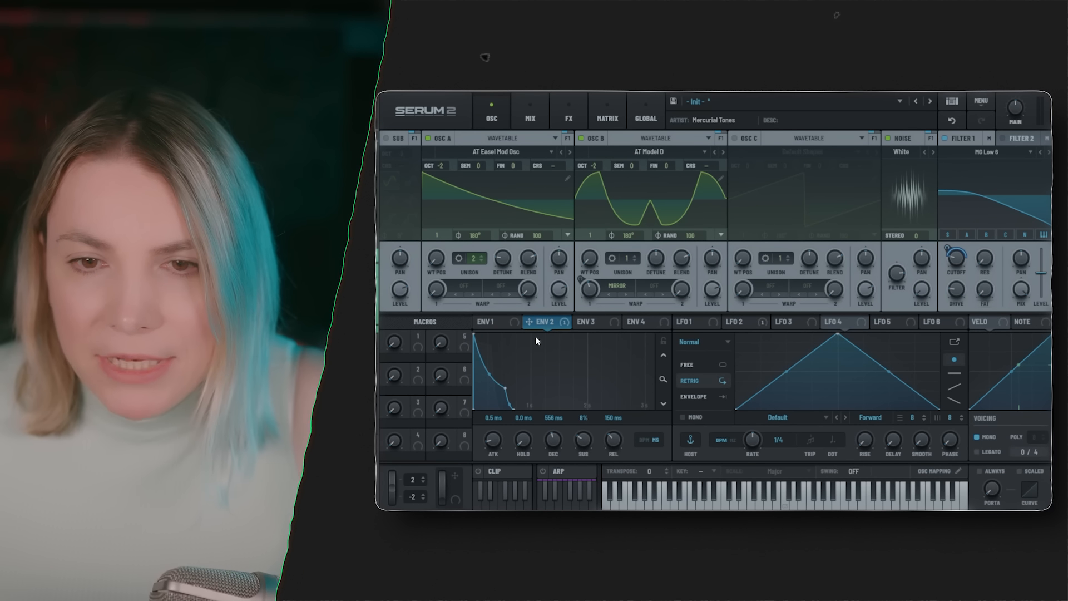
drag(542, 322, 917, 335)
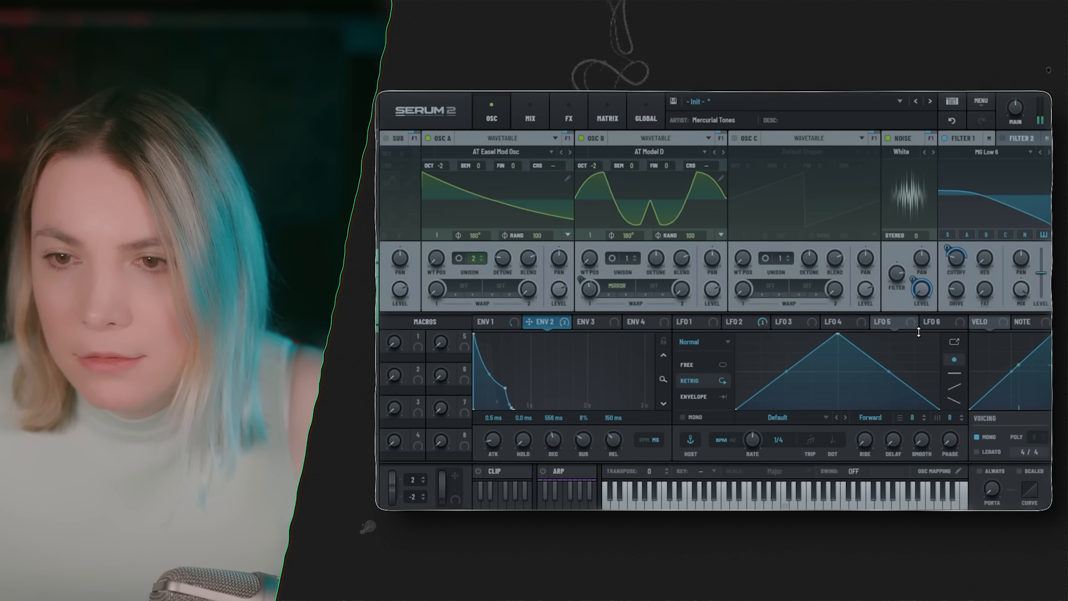
drag(913, 279, 915, 329)
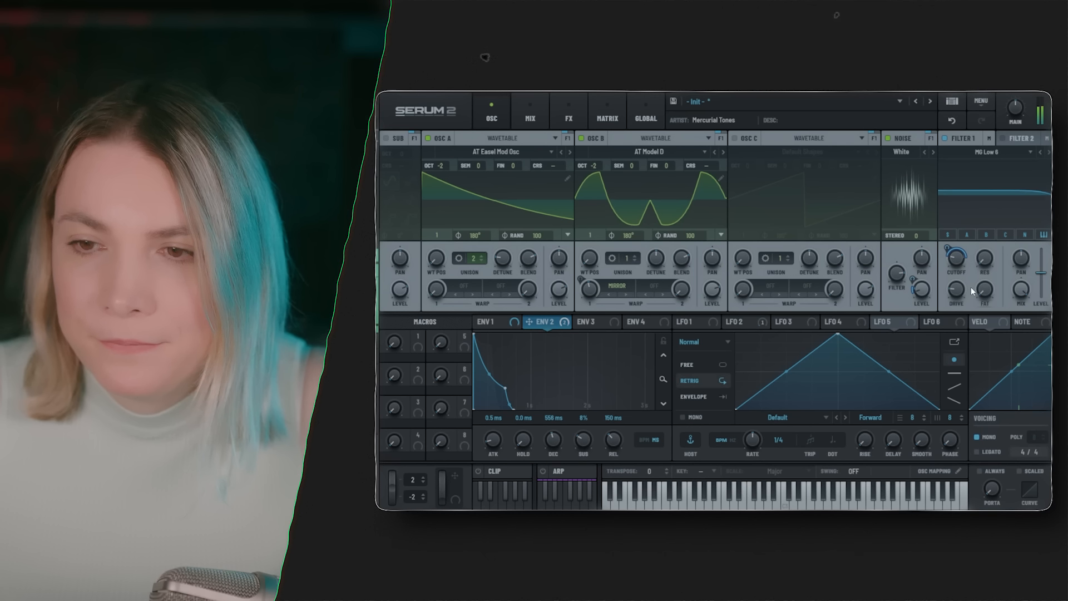
Modulate oscillator A's unison detune with LFO 1, and adjust the base detune and modulation depth.
mouse_move(693, 323)
mouse_down()
mouse_move(545, 262)
mouse_move(503, 266)
mouse_up()
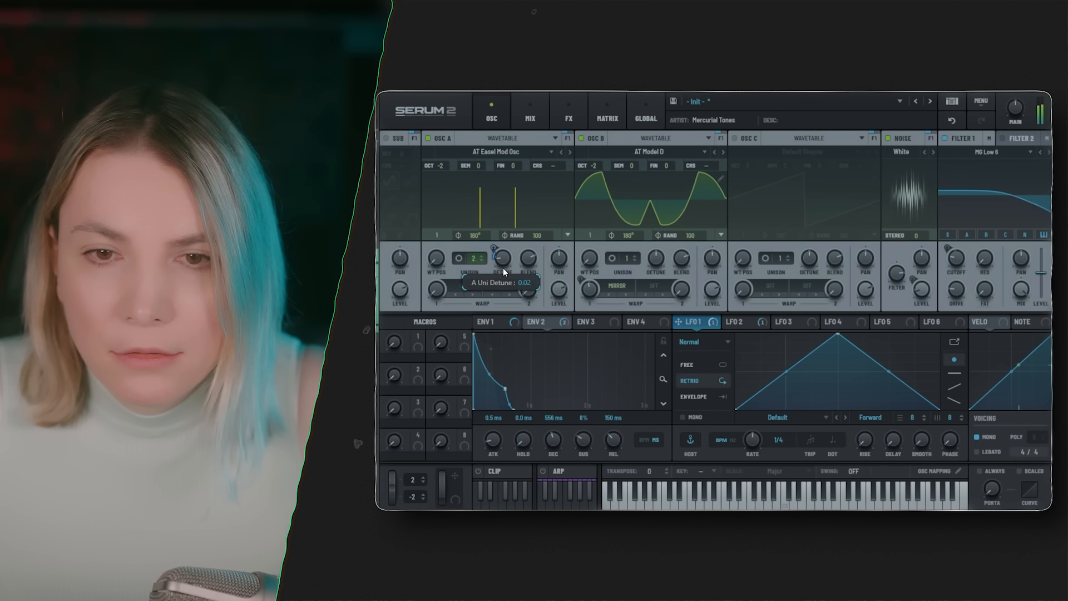
drag(503, 221, 503, 222)
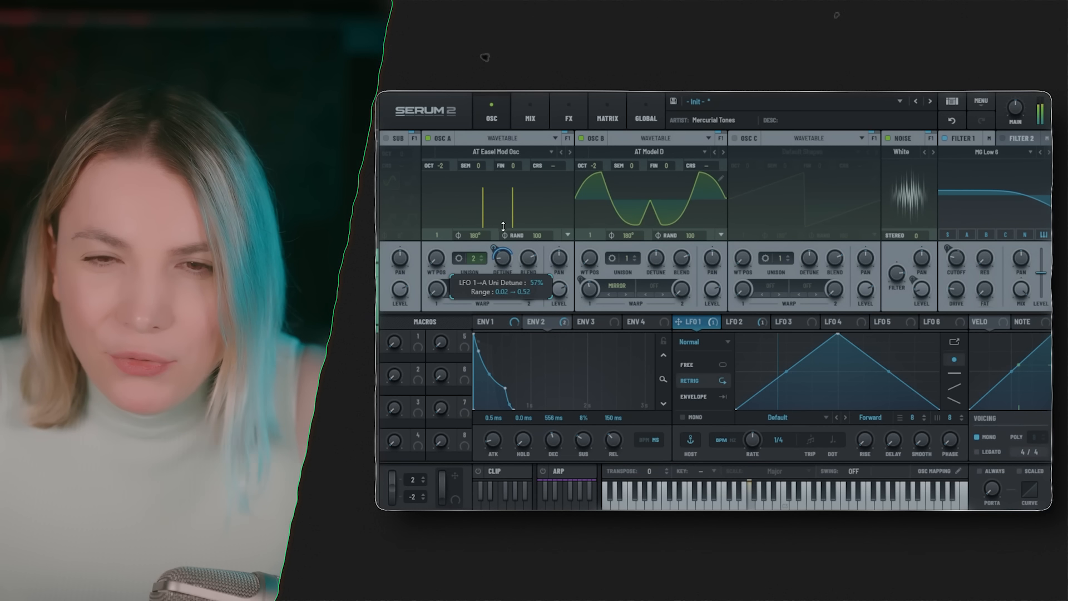
drag(505, 248, 507, 265)
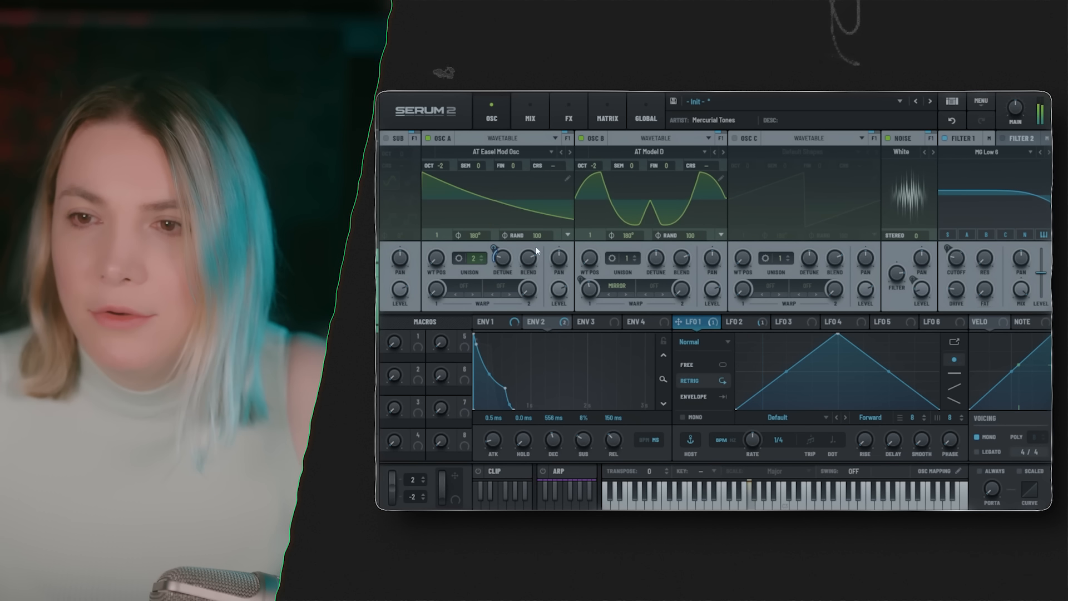
Add a Distortion effect to the main chain, set it to Asym and lower its drive.
click(567, 111)
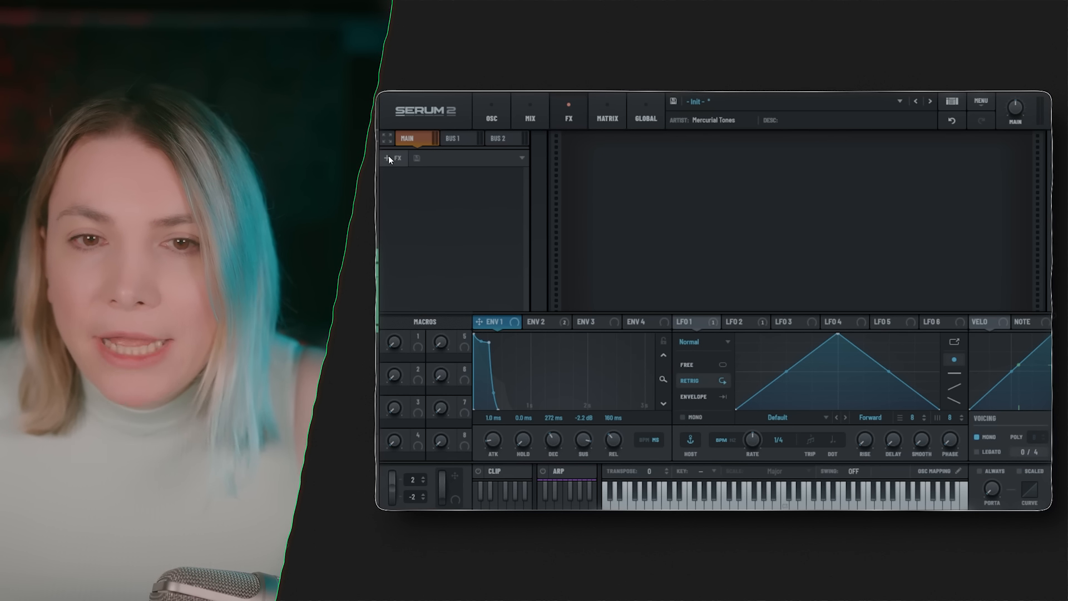
click(388, 159)
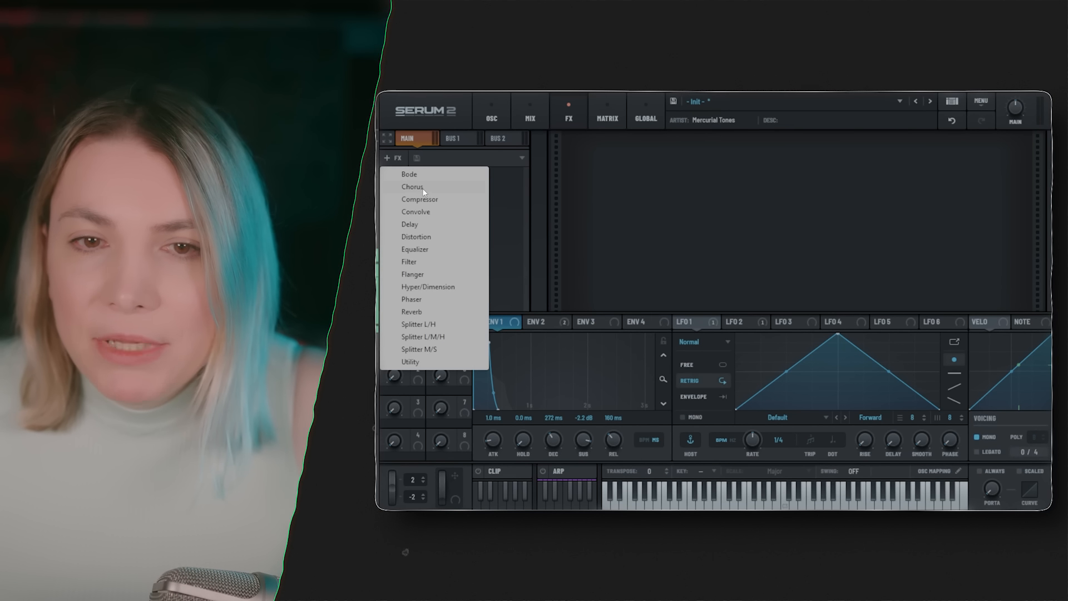
click(433, 237)
click(690, 172)
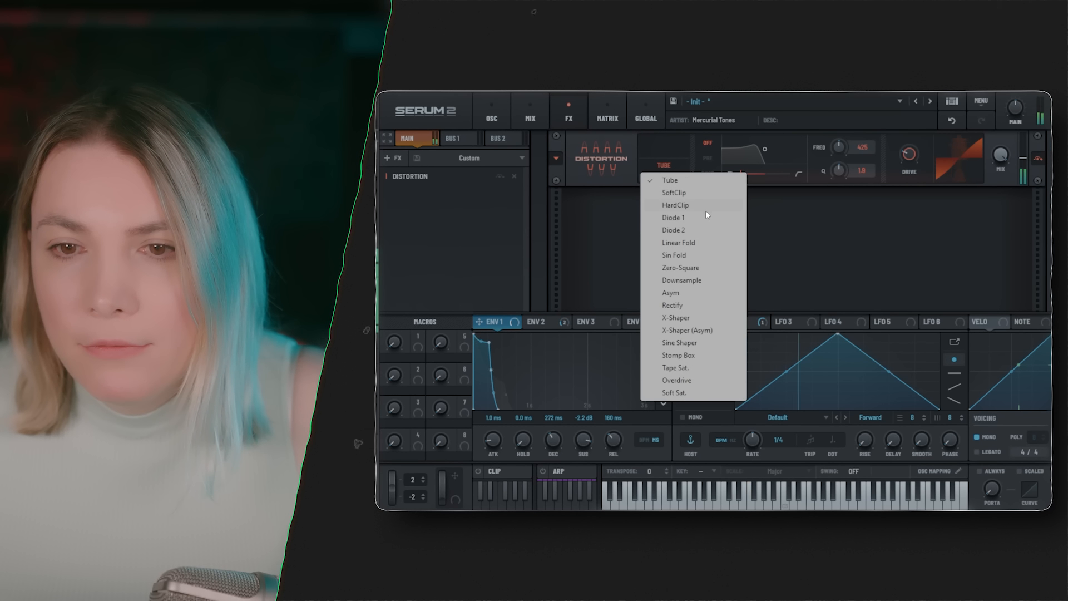
click(696, 292)
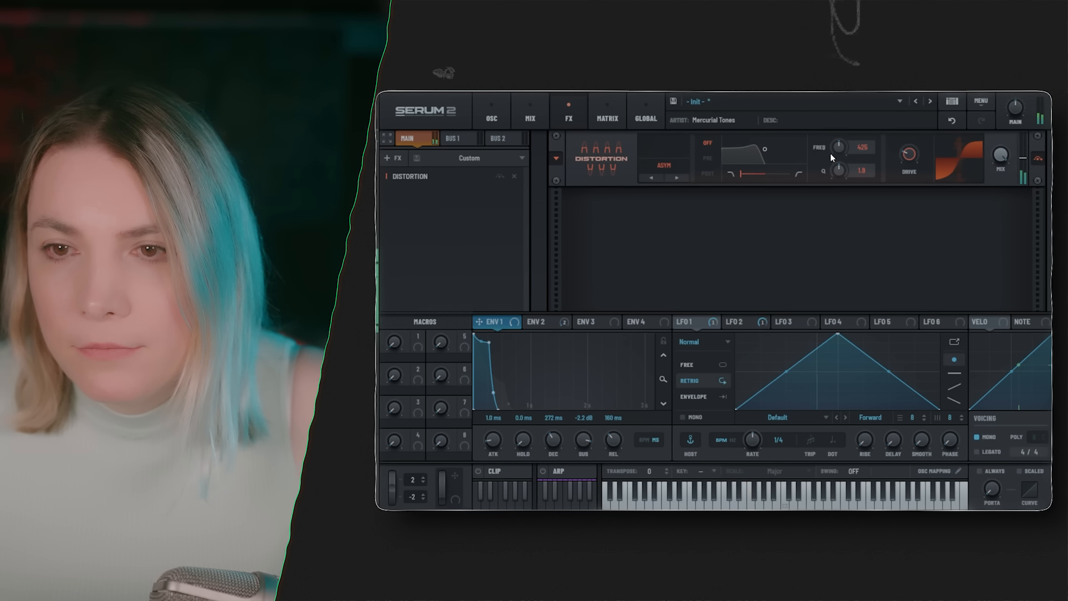
mouse_move(915, 161)
mouse_down()
mouse_move(915, 105)
mouse_move(921, 200)
mouse_move(923, 191)
mouse_up()
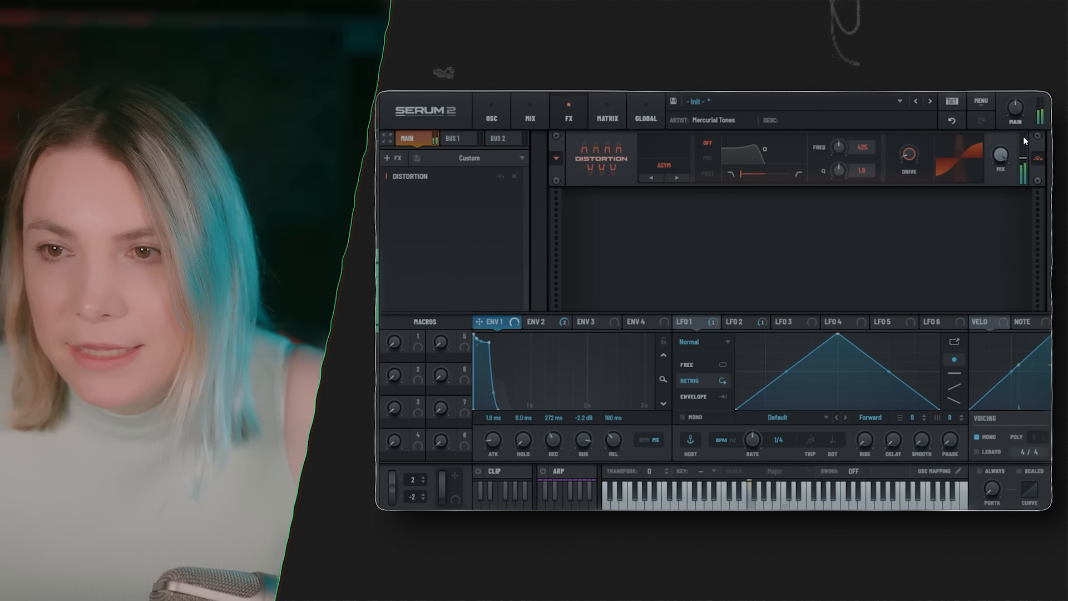
Add an Equalizer before the Distortion, and set its high band to about 1226 Hz, Q 31 and 3.8 gain.
click(394, 158)
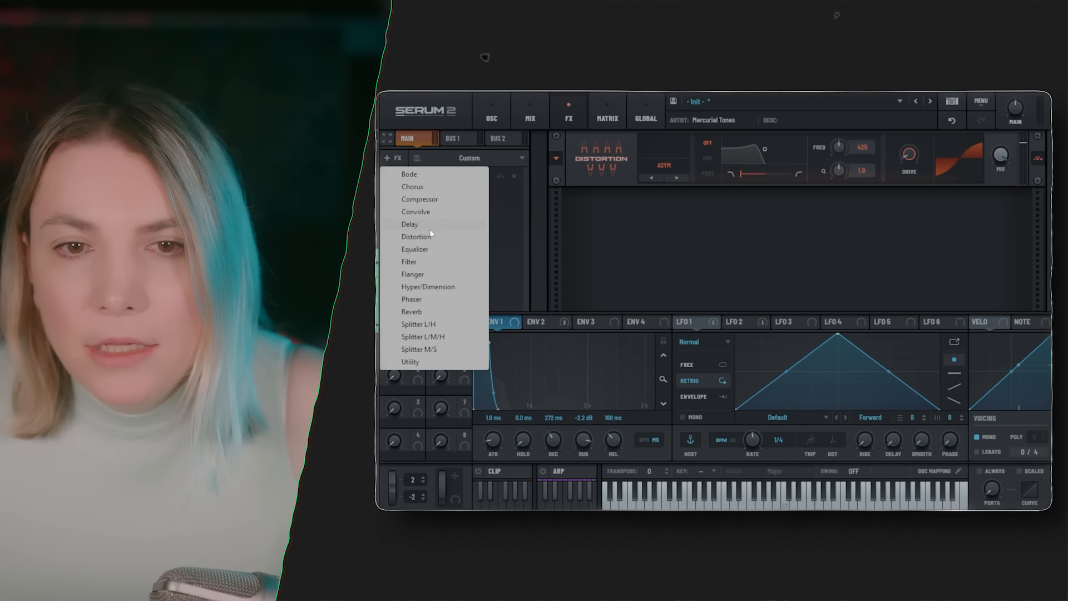
click(418, 250)
drag(956, 165, 902, 173)
drag(969, 168, 970, 164)
Modulate the Equalizer's high-band gain with Envelope 2, setting the base gain to about -0.6 and the Q to about 36.
click(542, 322)
drag(529, 322, 904, 166)
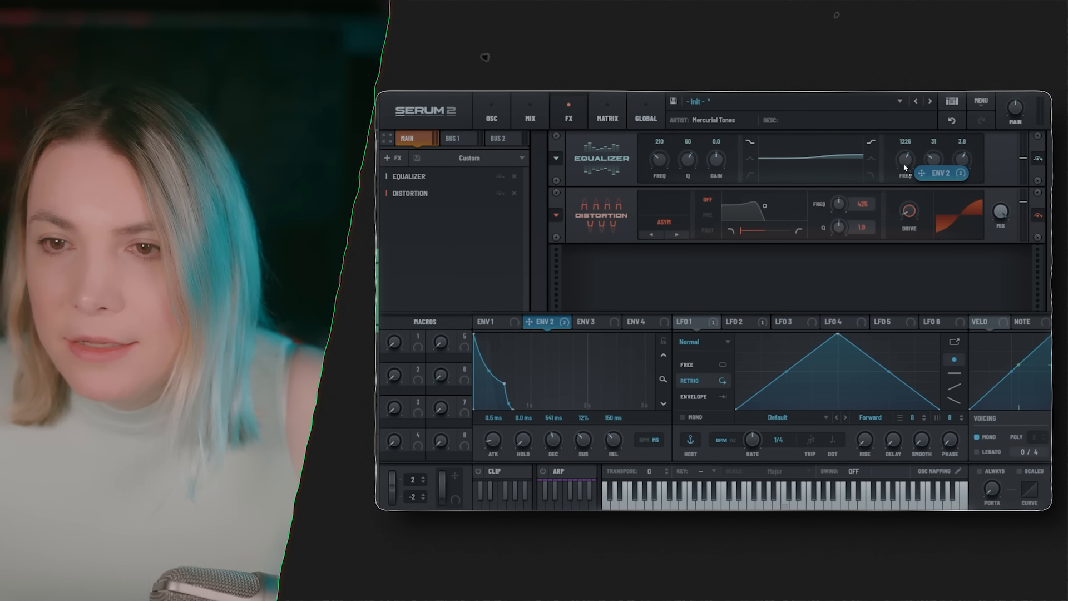
drag(969, 171, 938, 159)
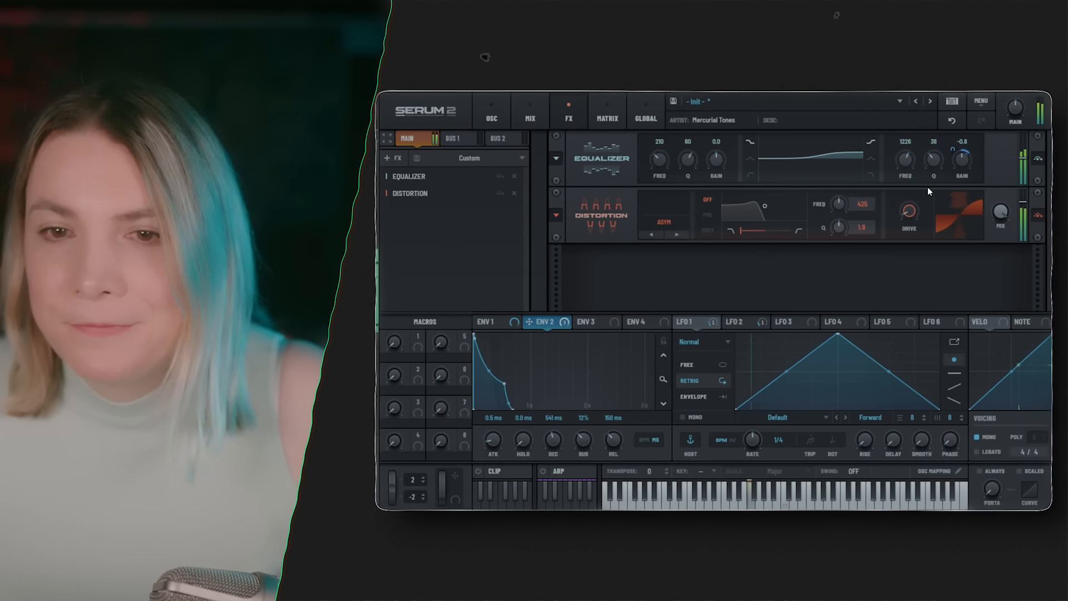
Change the Distortion type to Tube and adjust its drive.
click(677, 234)
click(679, 234)
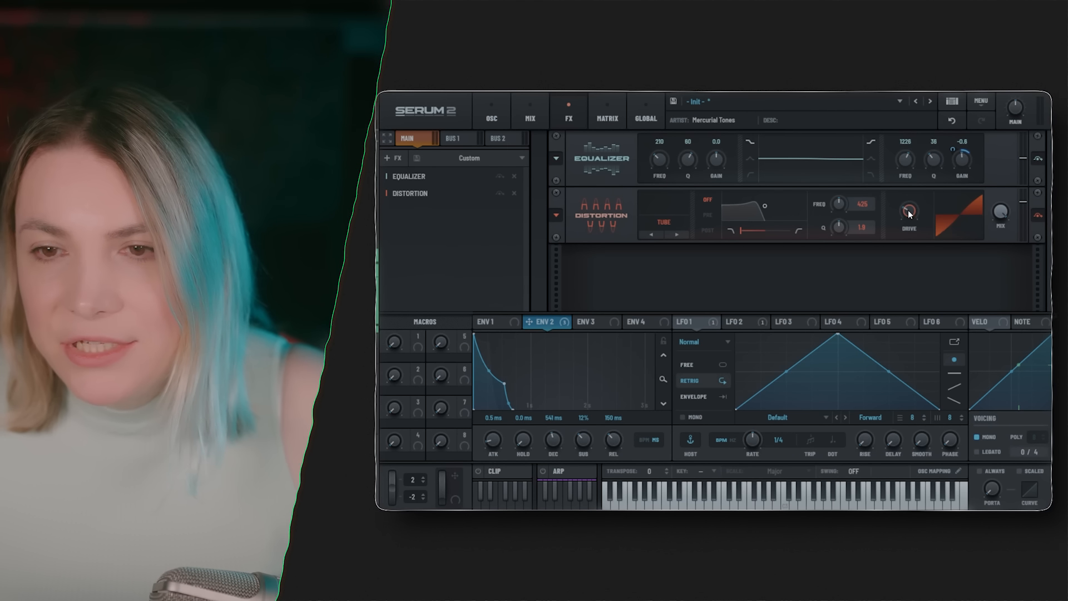
drag(915, 206, 913, 215)
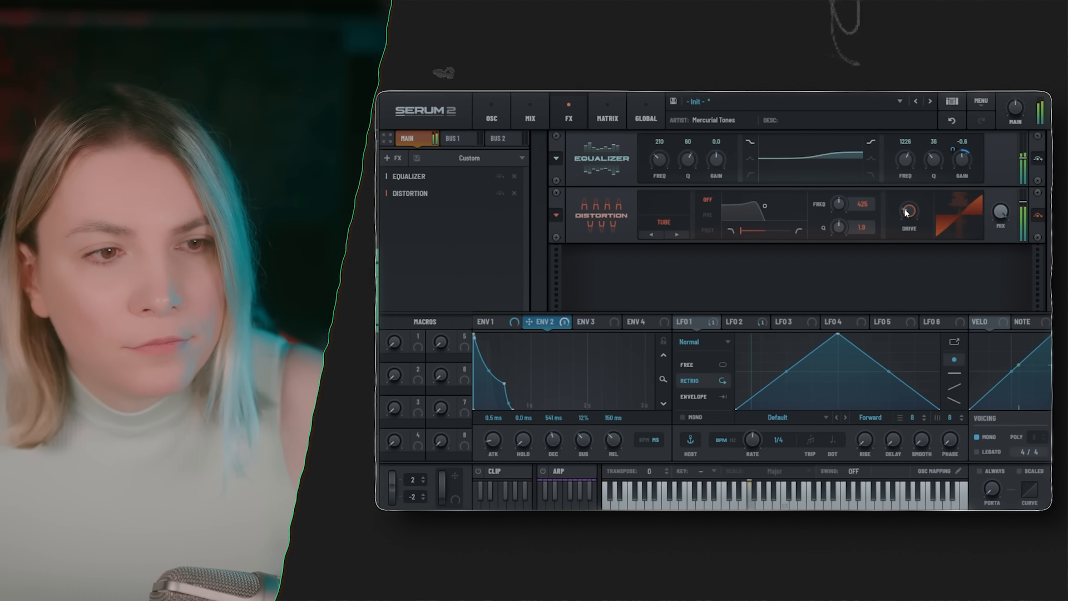
Add a Compressor after the Distortion in the main chain and set its threshold to about -5.2 dB.
click(392, 158)
click(435, 200)
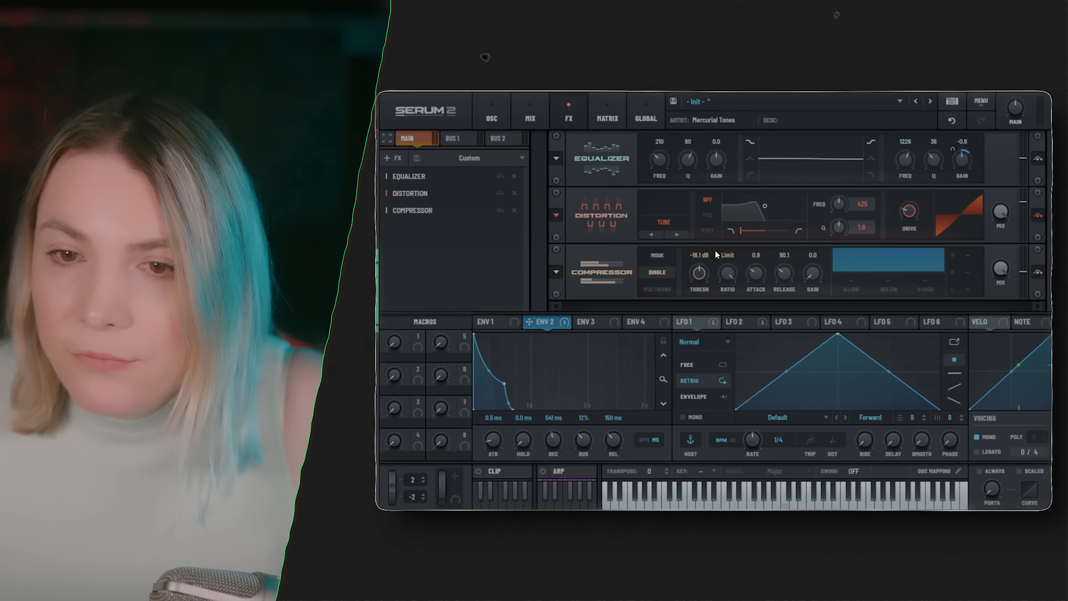
drag(702, 301, 704, 317)
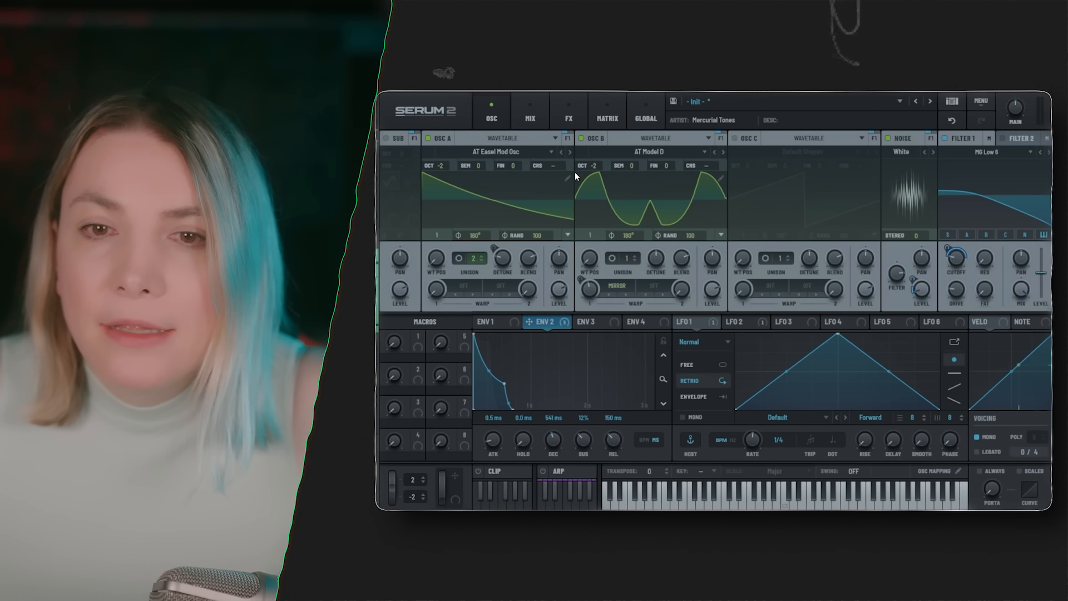
Cut the fundamental and lower harmonic bin 2 in oscillator A's first wavetable frame, and adjust oscillator B's level.
click(568, 178)
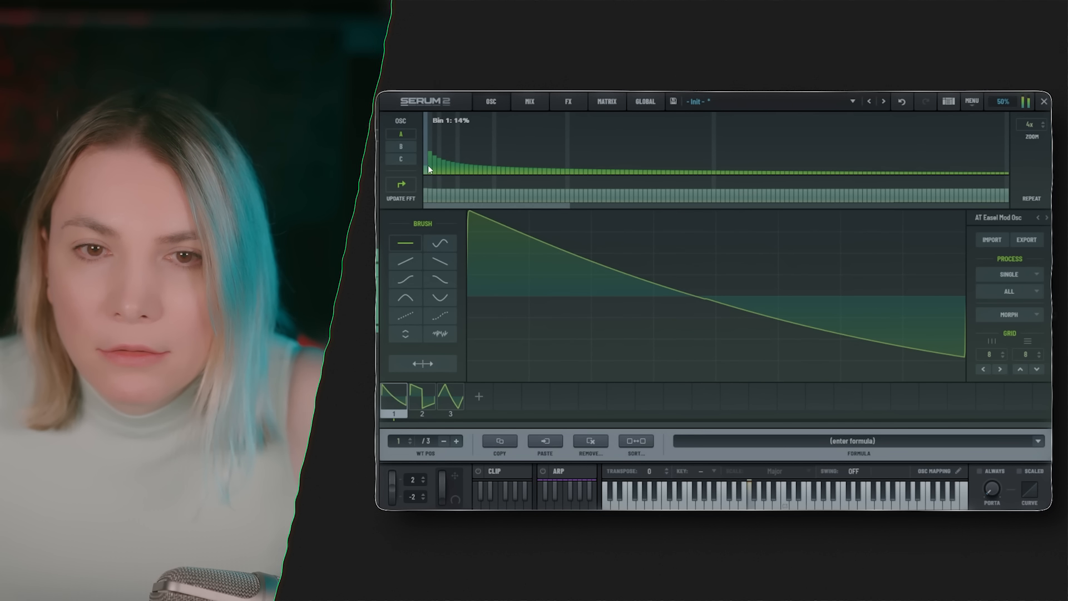
click(428, 165)
click(435, 156)
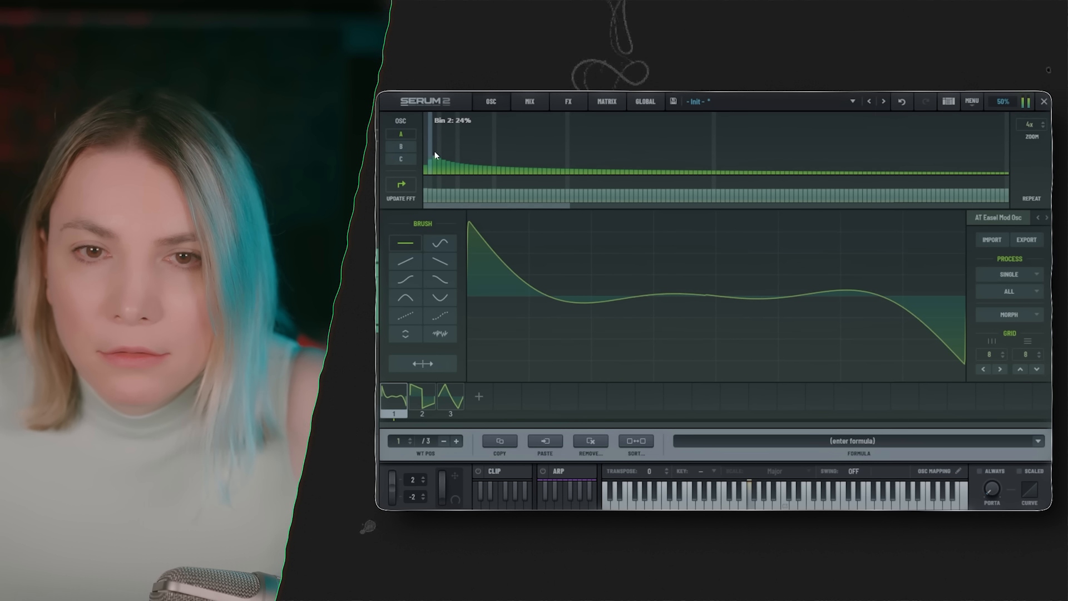
click(1044, 104)
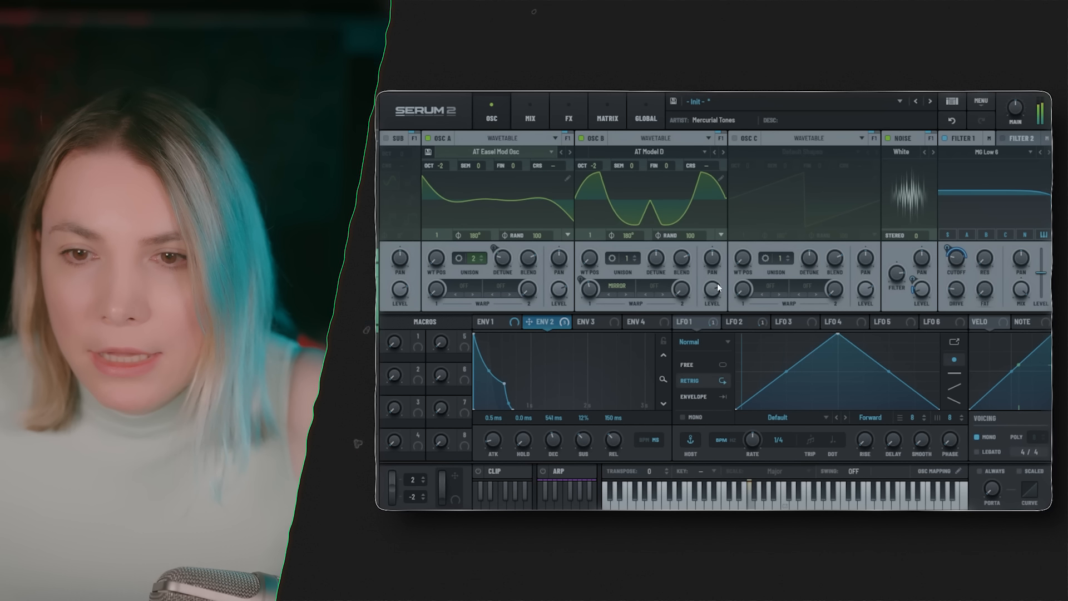
drag(716, 264, 719, 285)
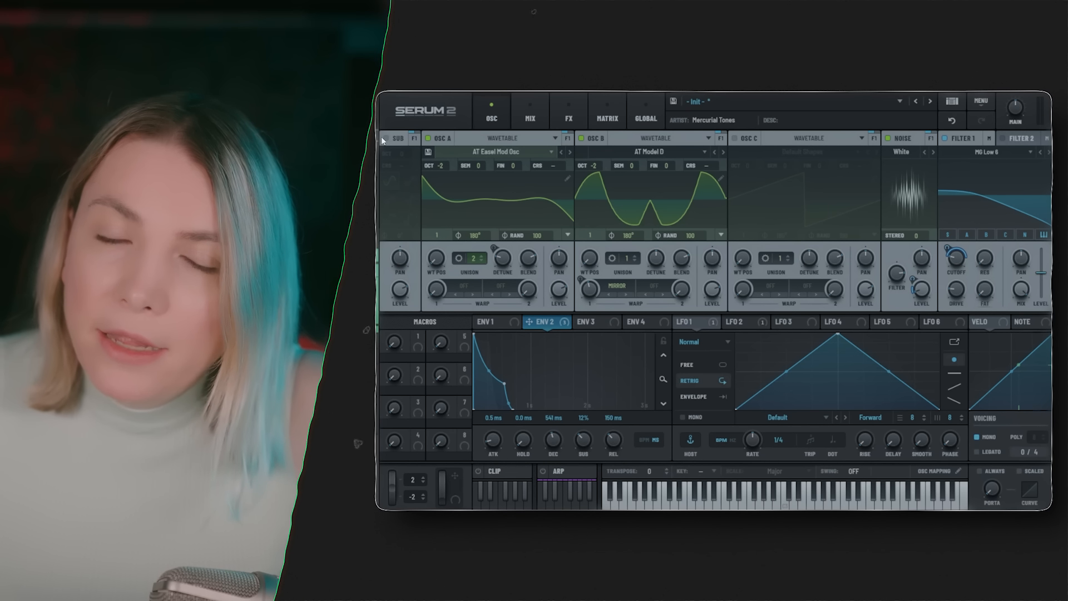
Raise harmonic bin 2 to about 31% in oscillator A's first wavetable frame, keeping bin 1 cut.
click(567, 180)
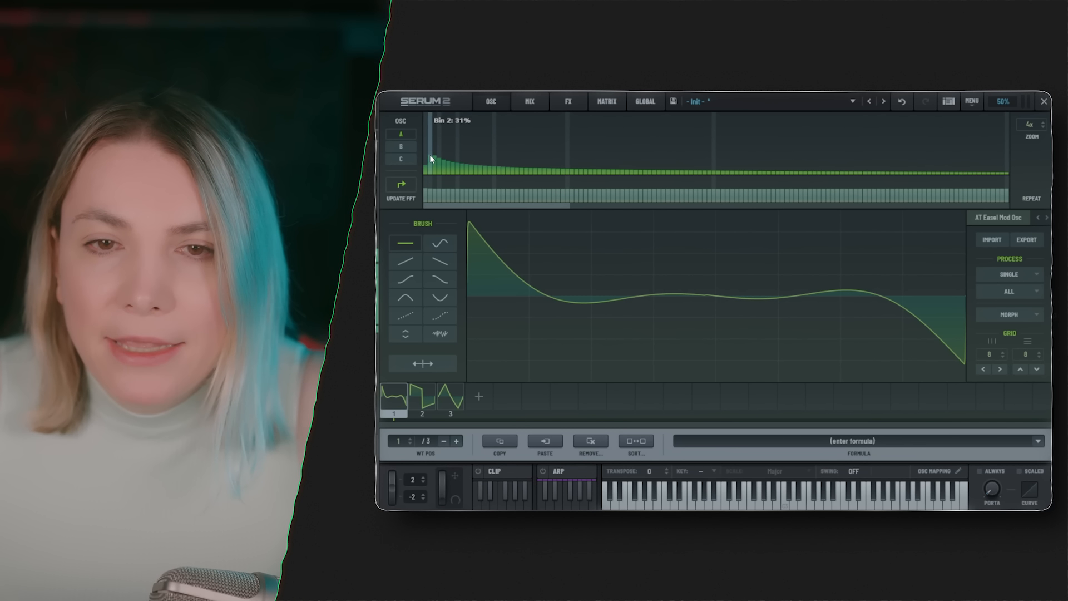
drag(430, 155, 425, 179)
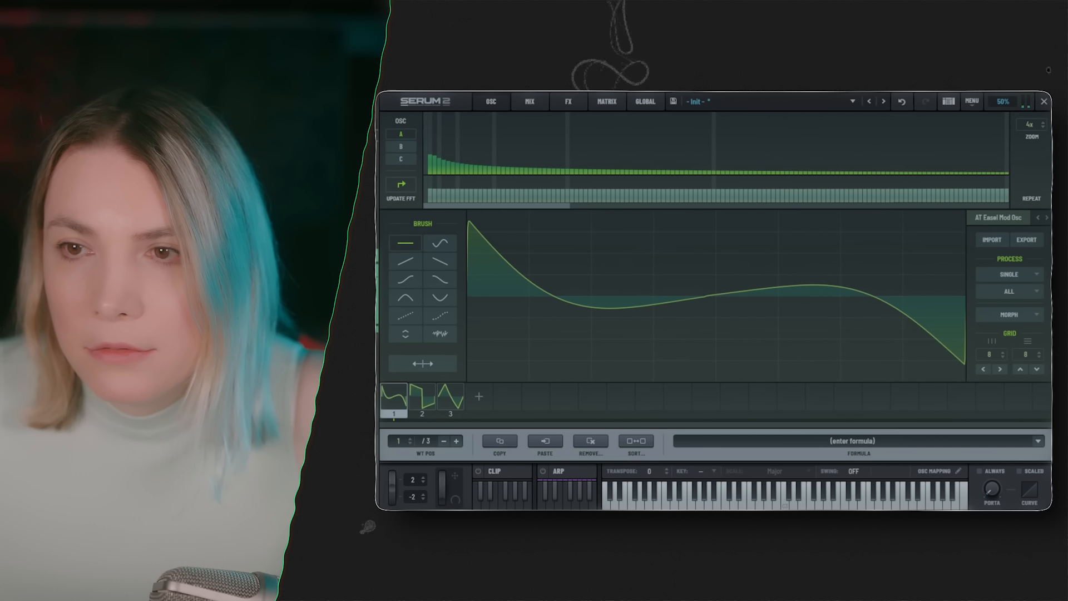
click(1044, 101)
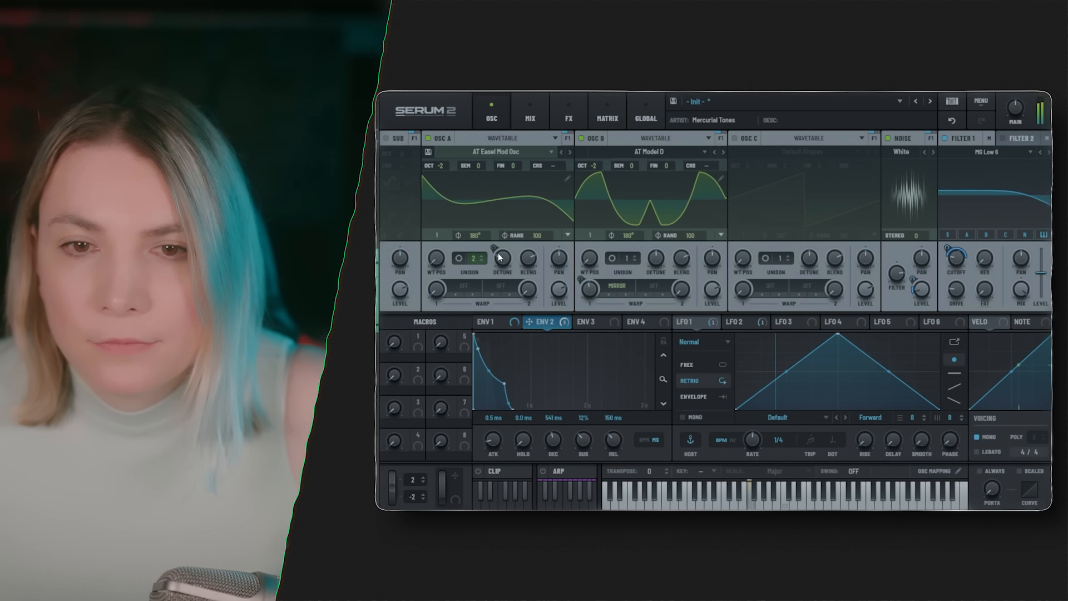
Adjust the depth of LFO 1's modulation on oscillator A's unison detune.
click(748, 325)
click(704, 323)
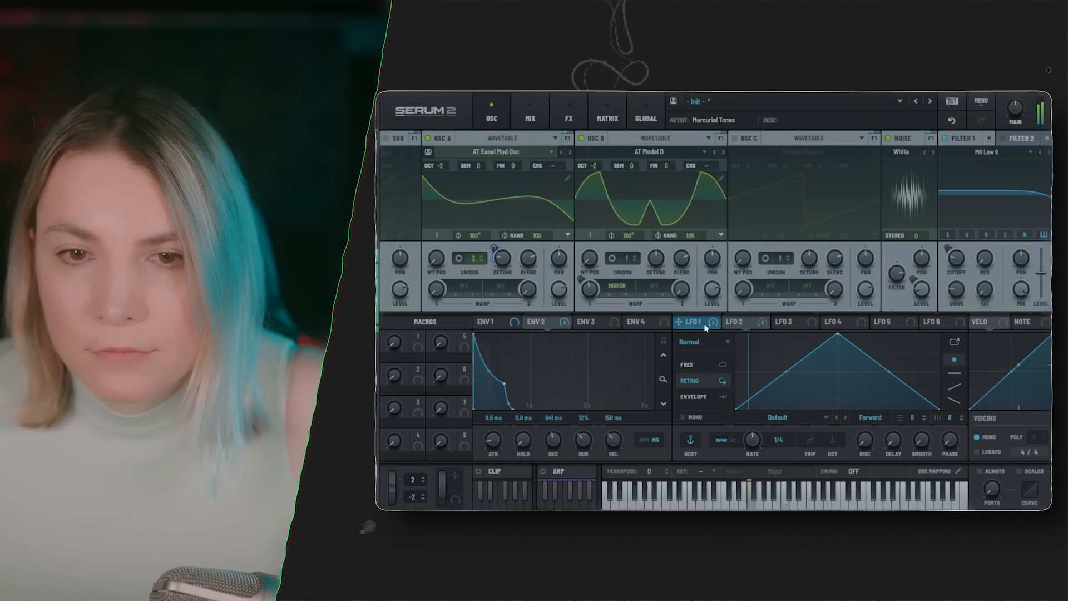
mouse_move(494, 255)
drag(495, 255, 506, 248)
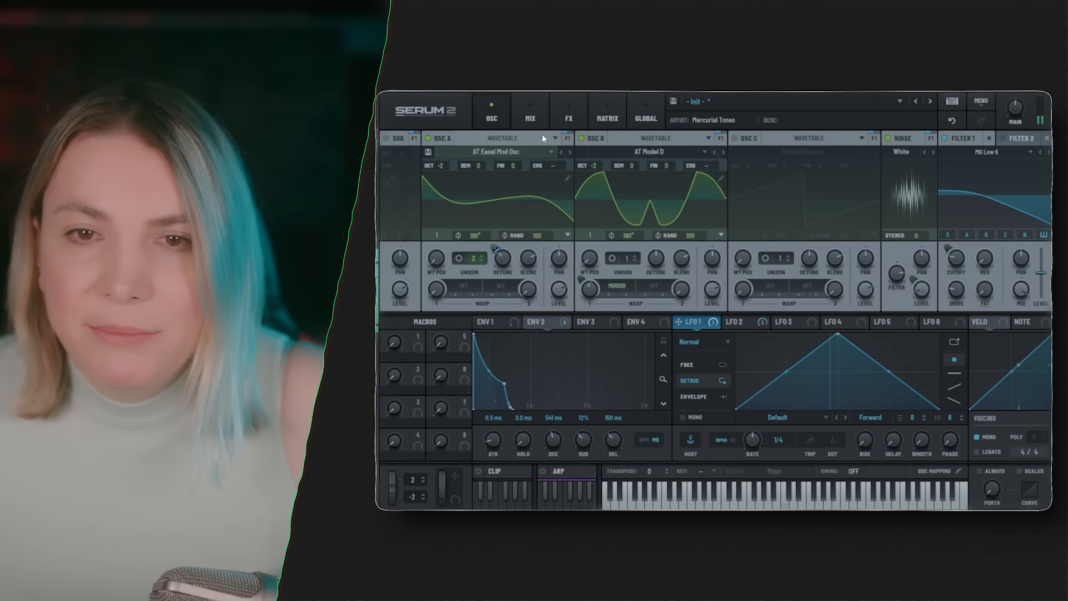
Load the user Simple Reverb chain on effects Bus 1 and adjust a level in the mixer.
click(569, 114)
click(461, 138)
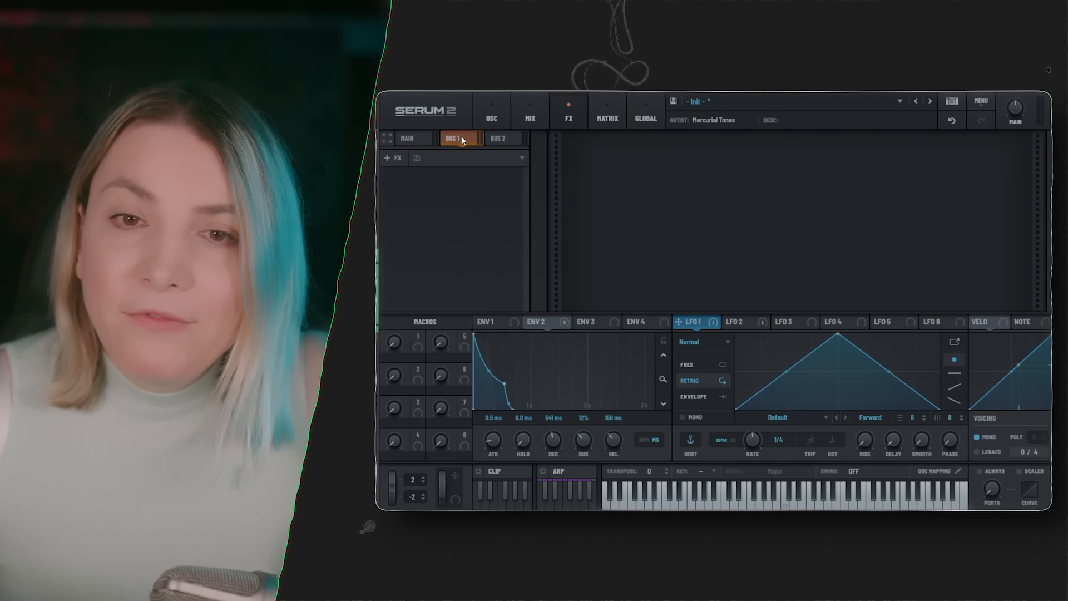
click(466, 158)
mouse_move(471, 170)
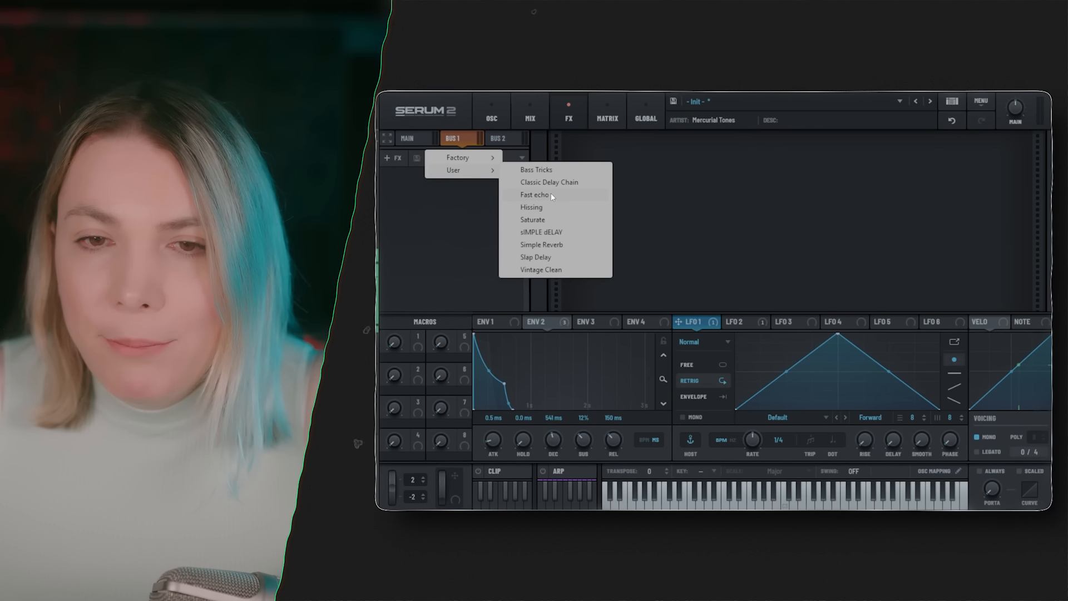
click(550, 244)
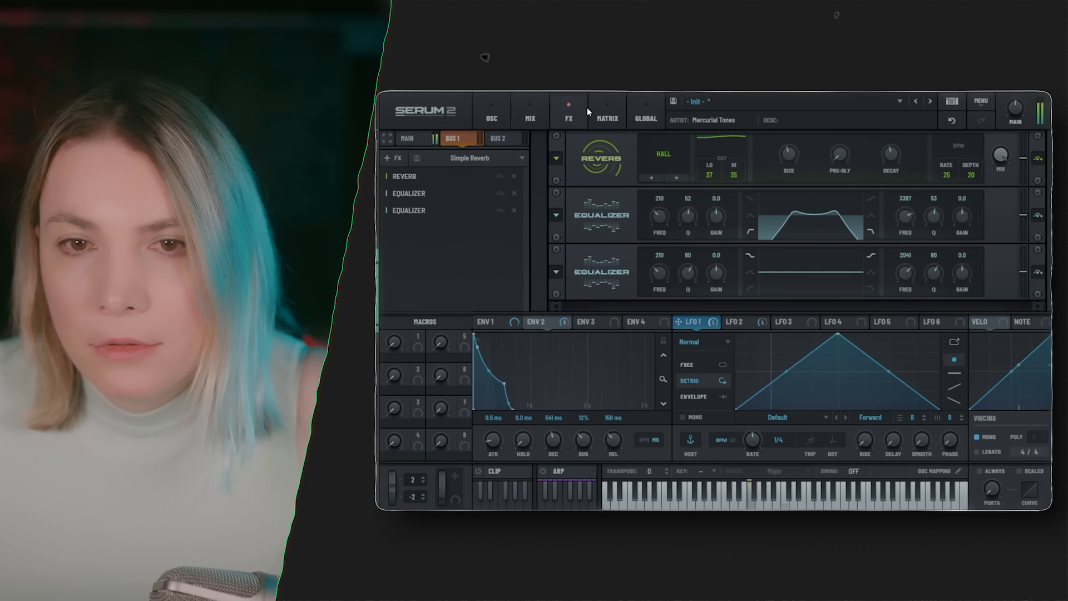
click(531, 114)
drag(708, 207, 713, 172)
Add a Reverb at the end of the main chain, set it to Hall, and lower its mix and decay.
click(568, 114)
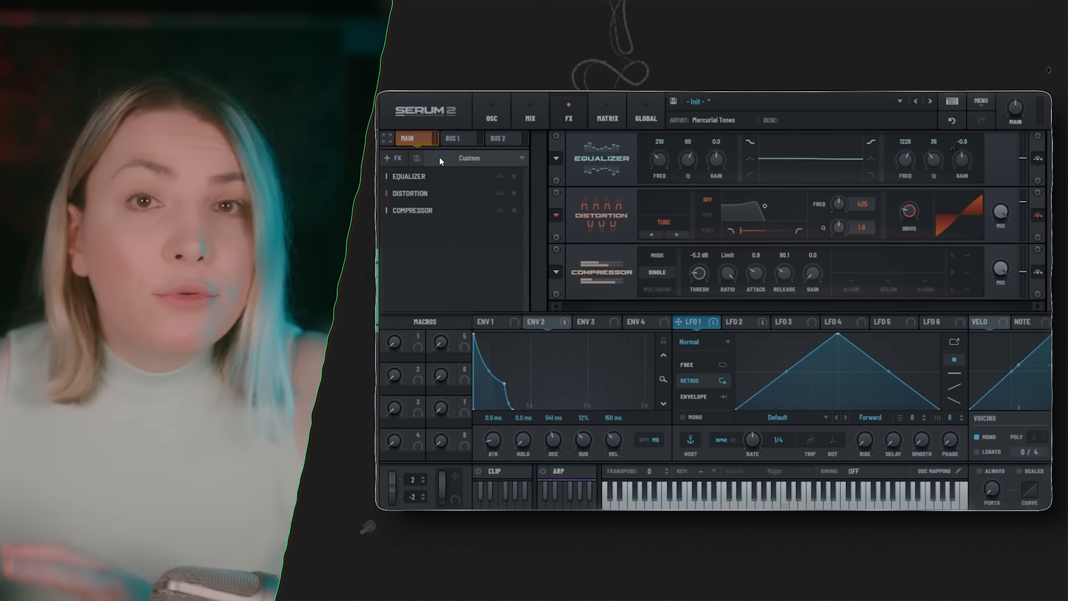
click(396, 159)
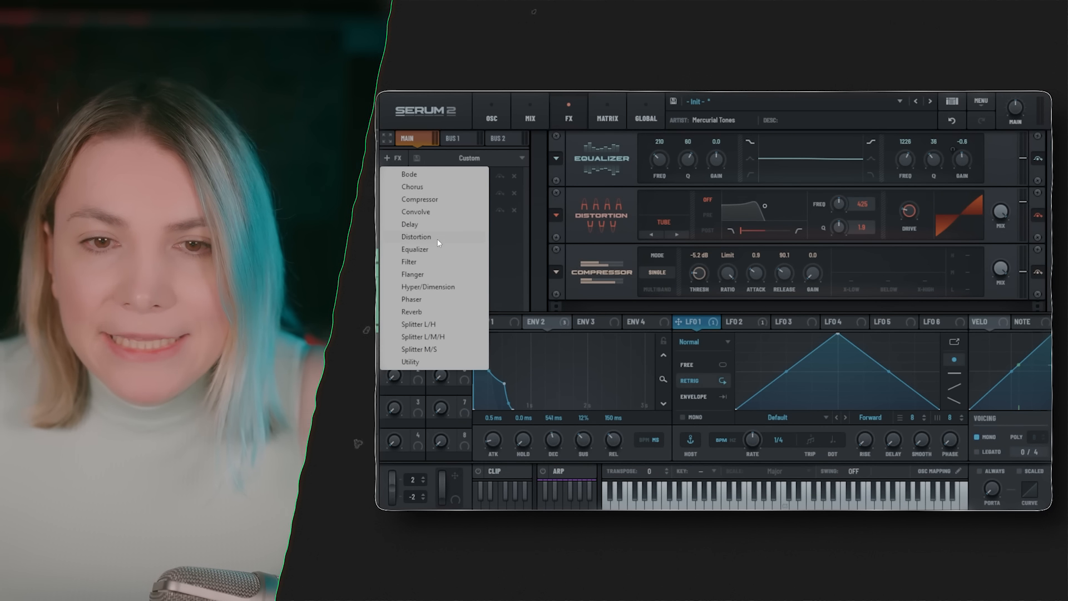
click(429, 311)
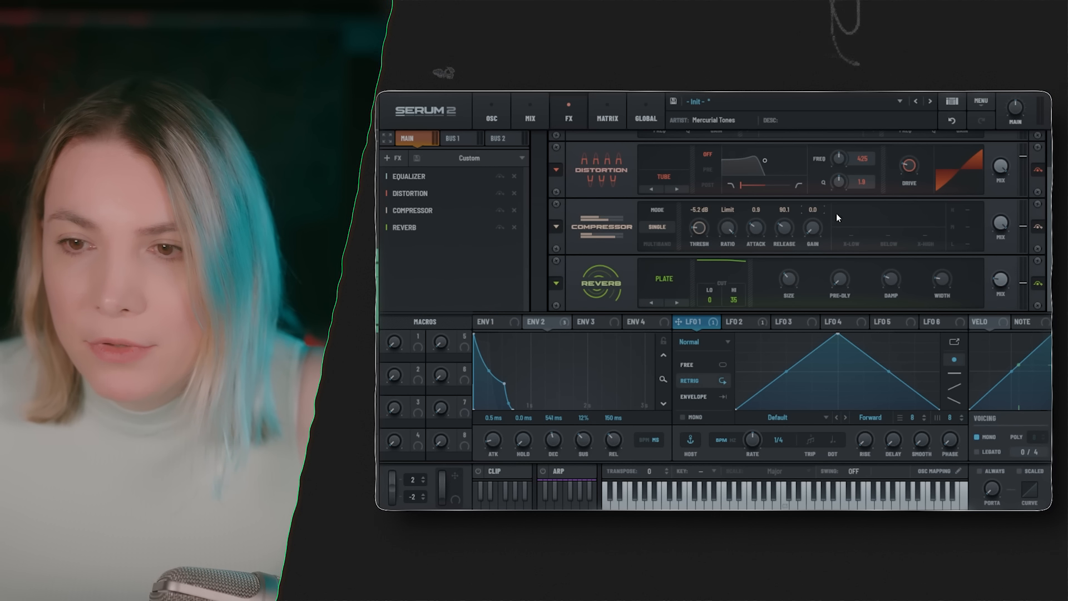
drag(992, 280, 989, 294)
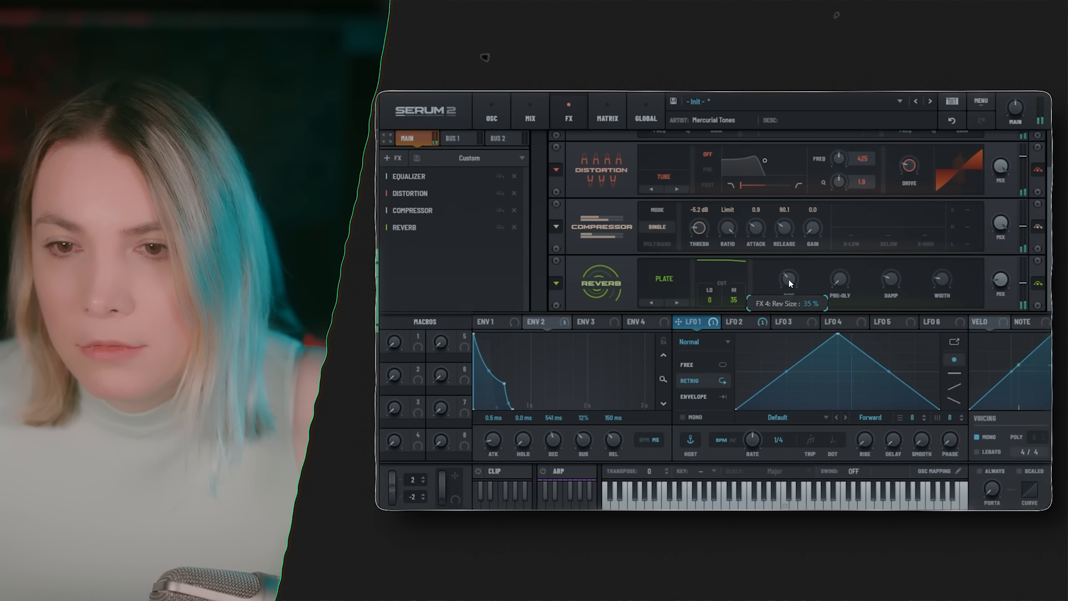
click(677, 303)
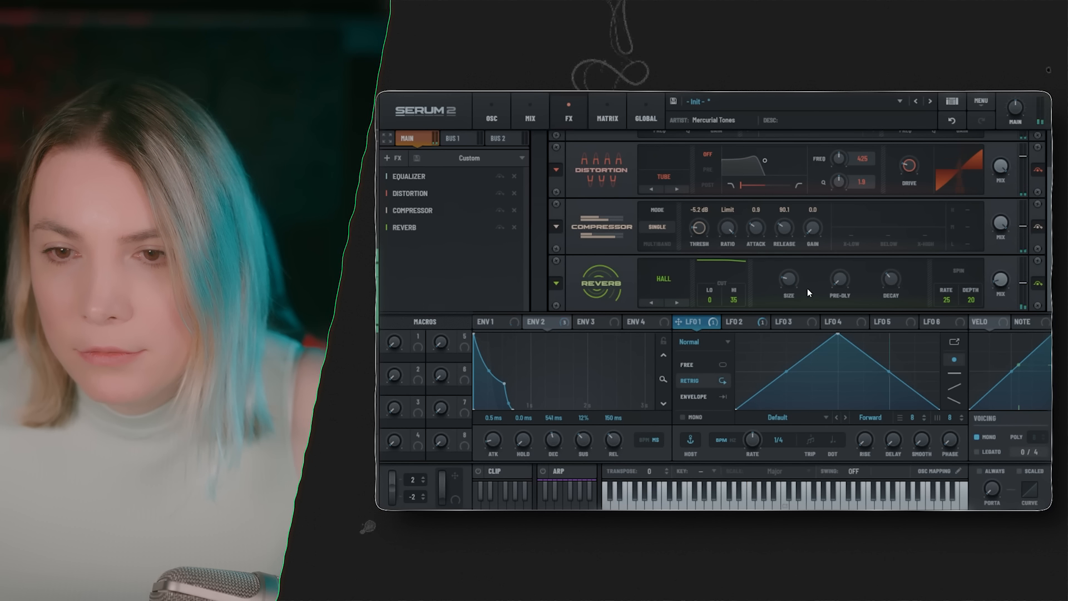
drag(892, 287, 893, 302)
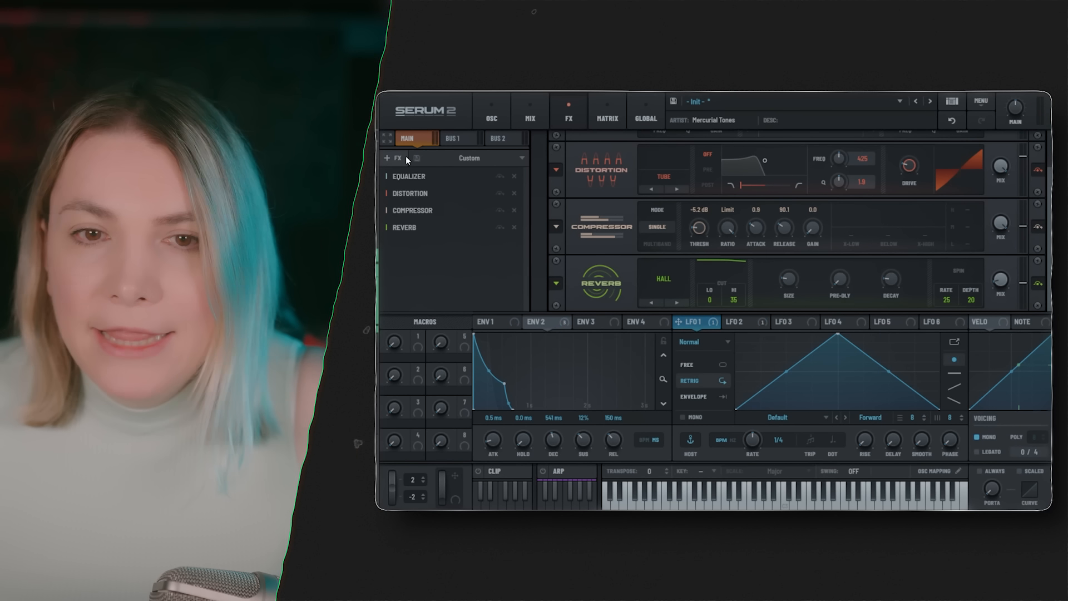
Add a Ping-Pong Delay to the end of the main chain, lowering its mix and feedback and reshaping its filter.
click(403, 158)
click(436, 235)
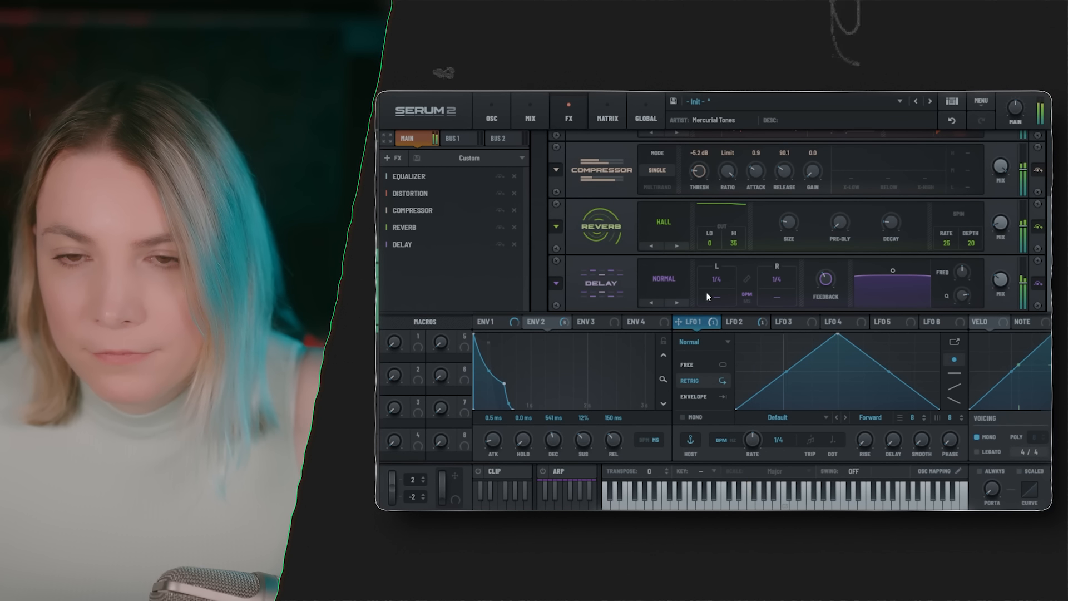
click(686, 293)
click(682, 319)
drag(998, 286, 998, 295)
drag(828, 282, 831, 296)
drag(894, 272, 912, 293)
Set both Delay channels to dotted 1/8 time and the Delay mix to about 34%.
click(721, 297)
click(785, 299)
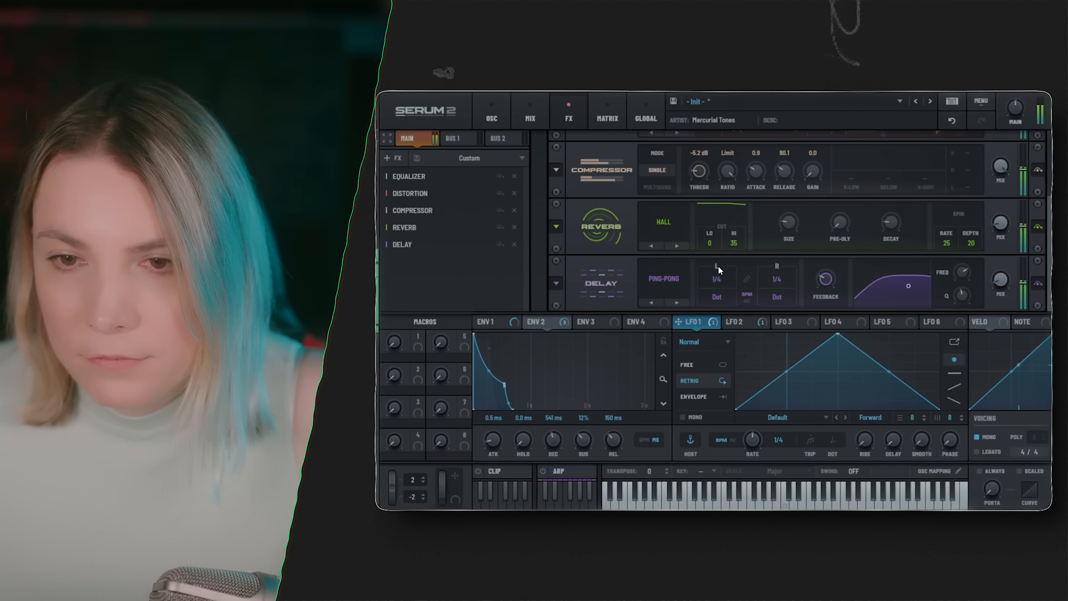
drag(722, 263, 722, 270)
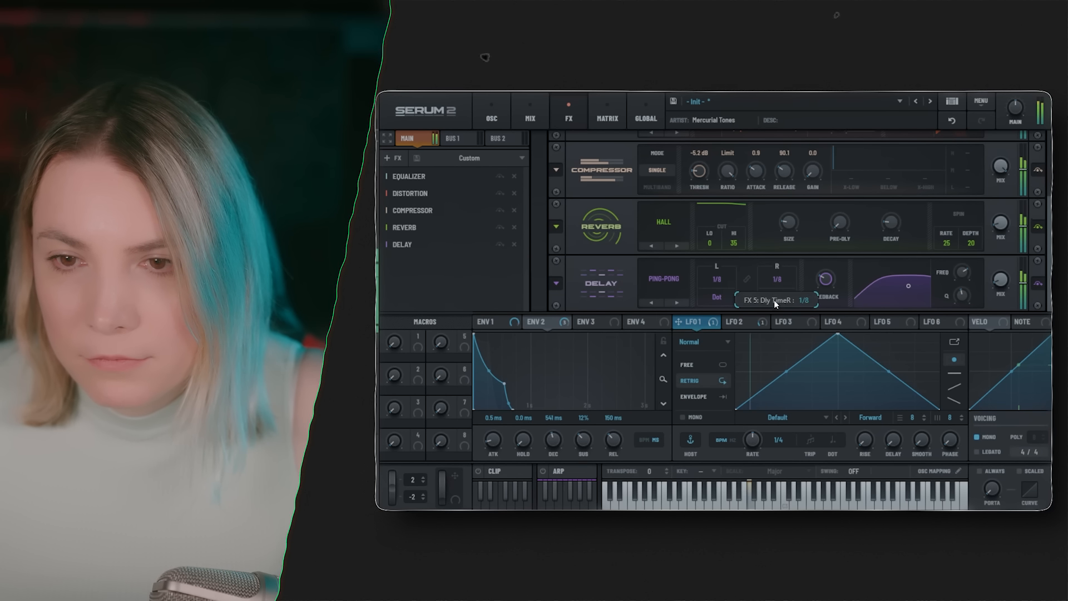
drag(1005, 286, 1004, 260)
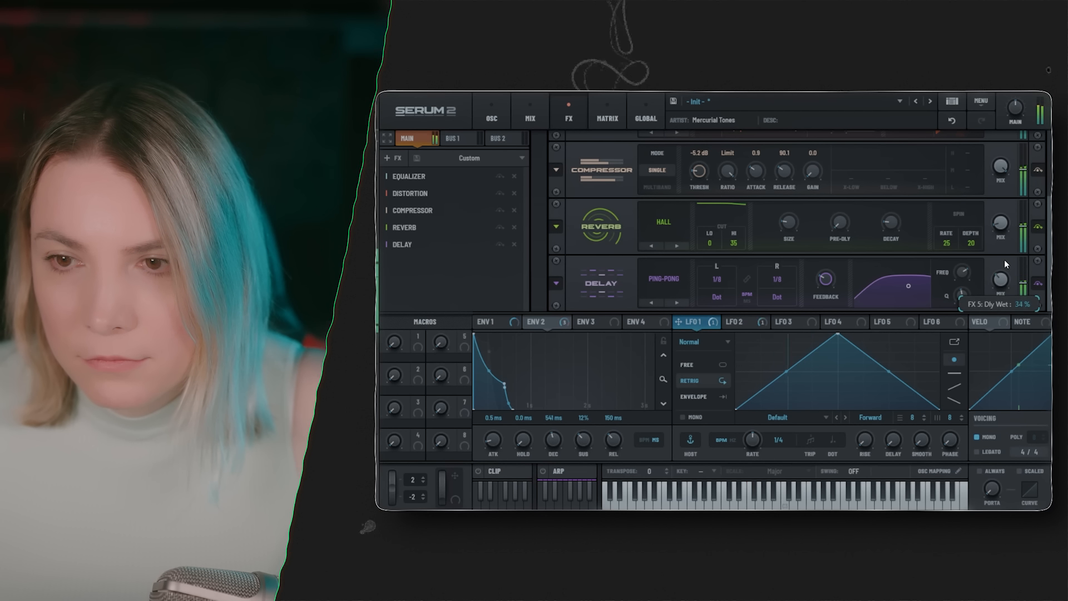
Modulate the Delay mix with Envelope 3 at a depth of about -22%, and fine-tune the base mix.
click(589, 325)
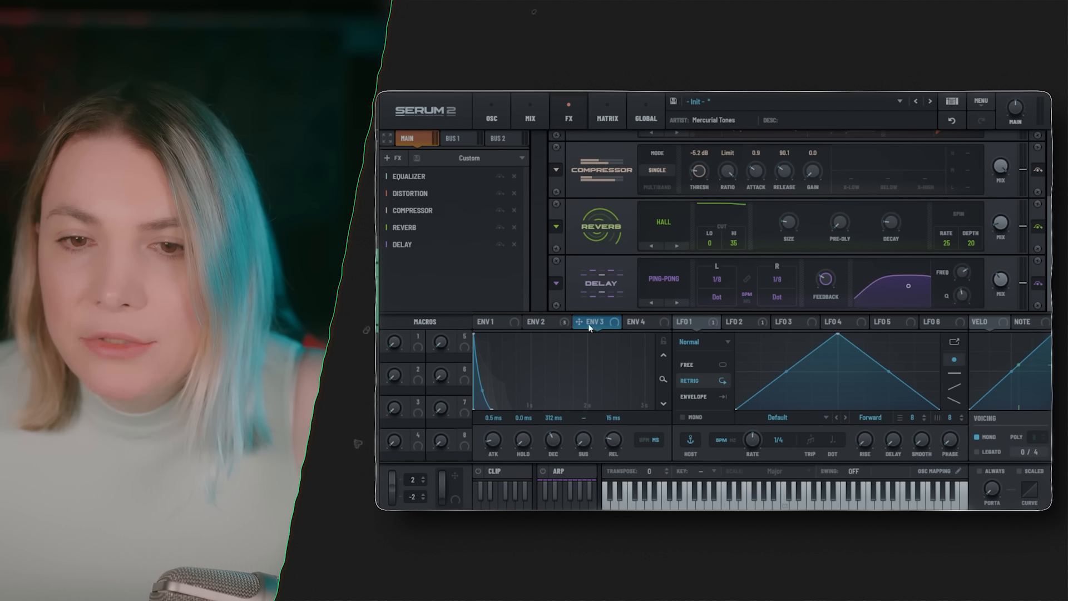
drag(588, 327, 973, 295)
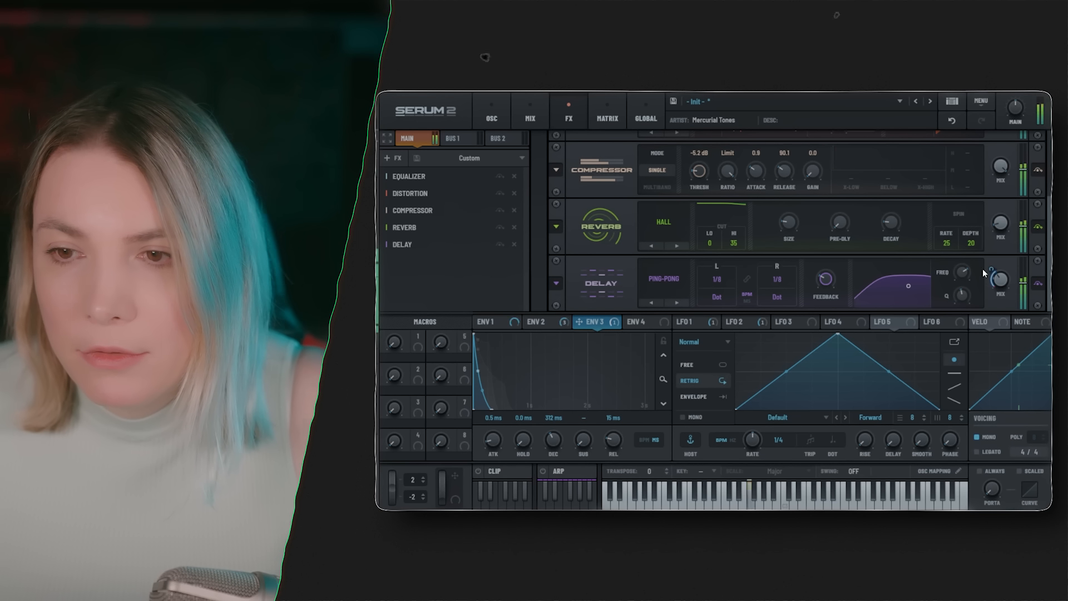
mouse_move(992, 268)
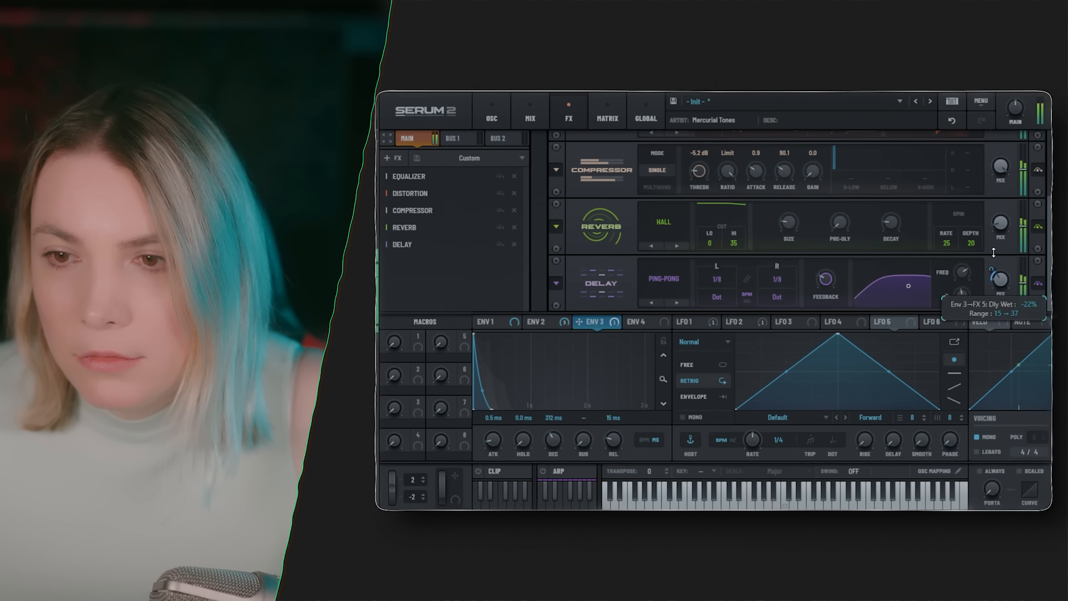
mouse_move(1002, 288)
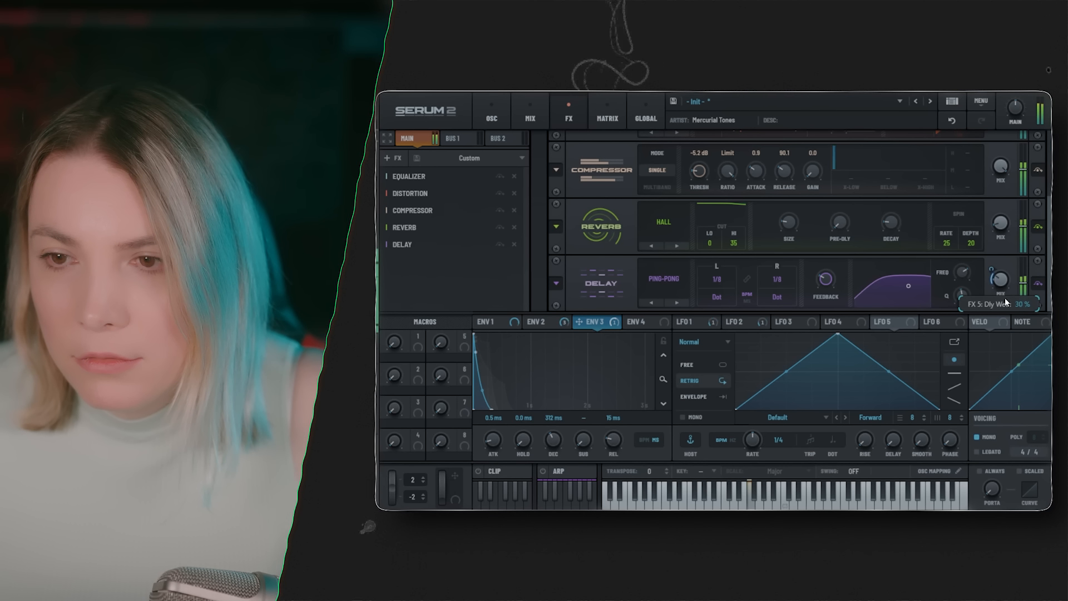
drag(1001, 280, 1002, 290)
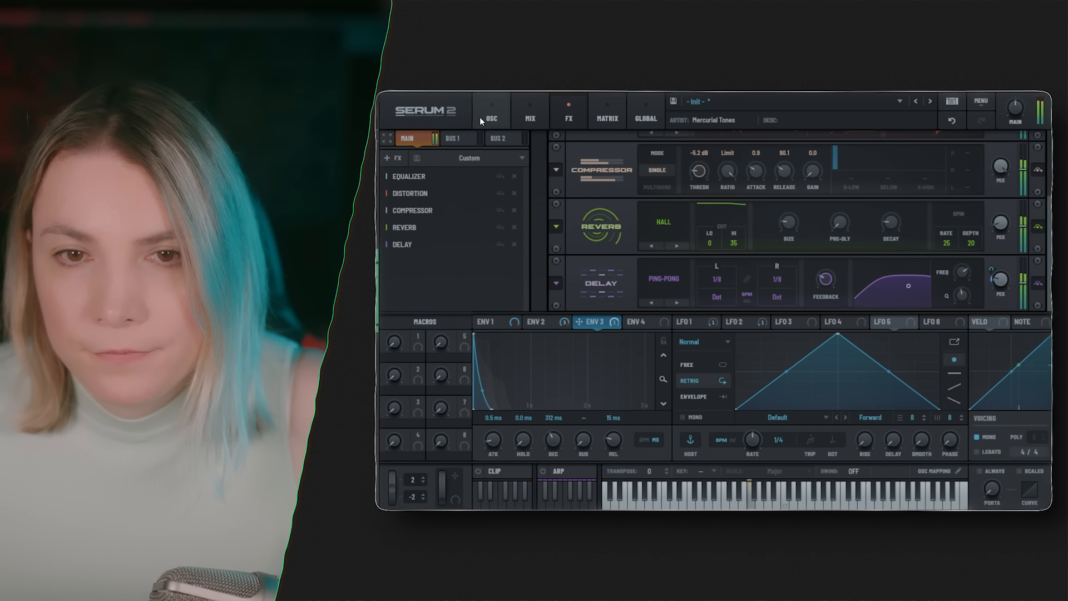
Add a second Equalizer to the main chain between the Distortion and the Compressor, and bring it into view.
click(467, 138)
click(412, 138)
click(392, 158)
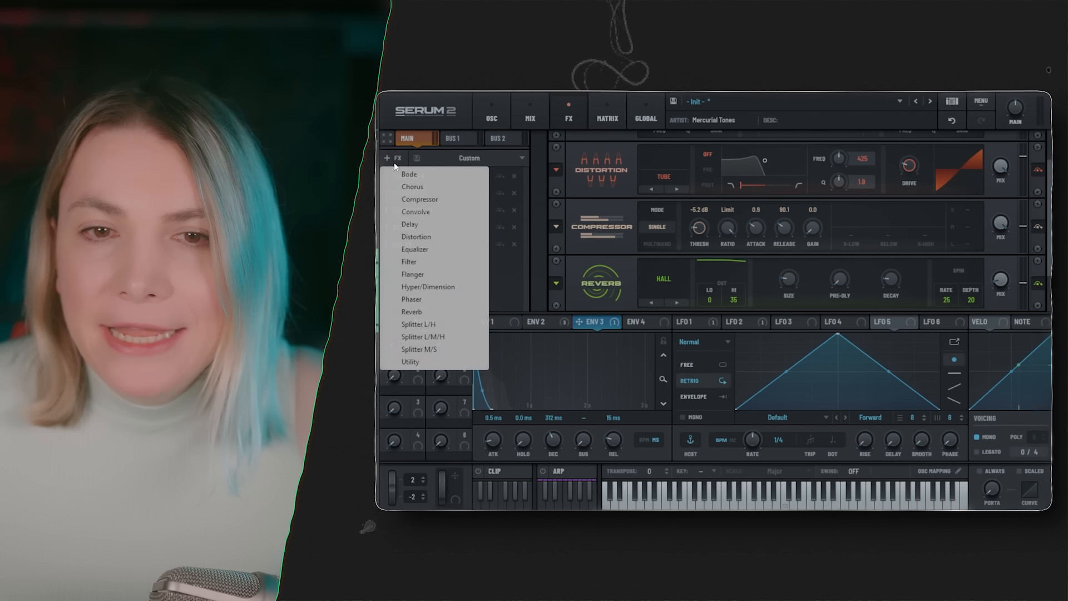
click(429, 250)
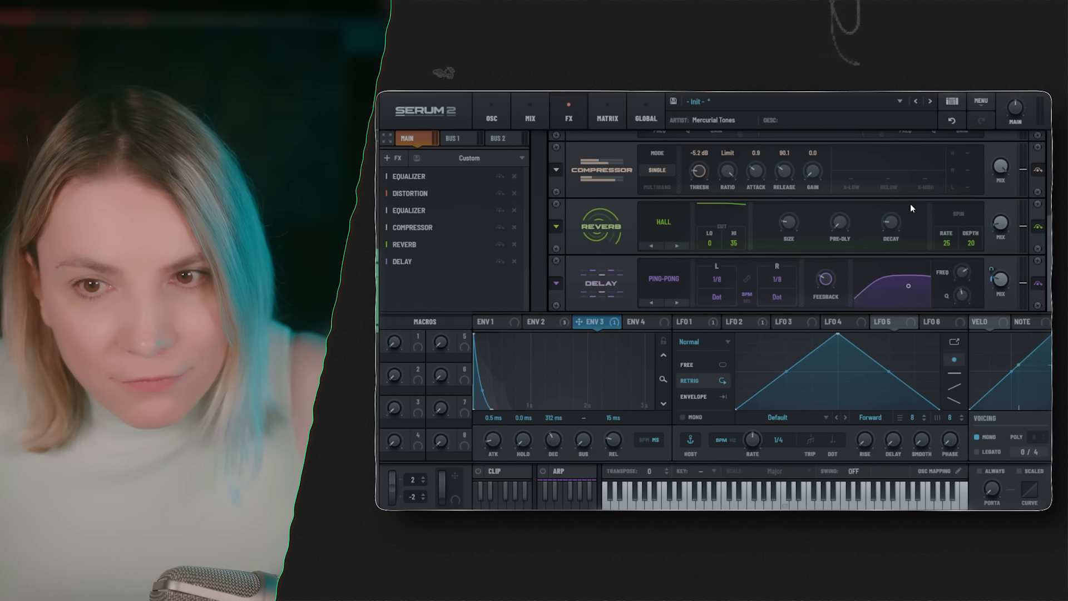
click(409, 210)
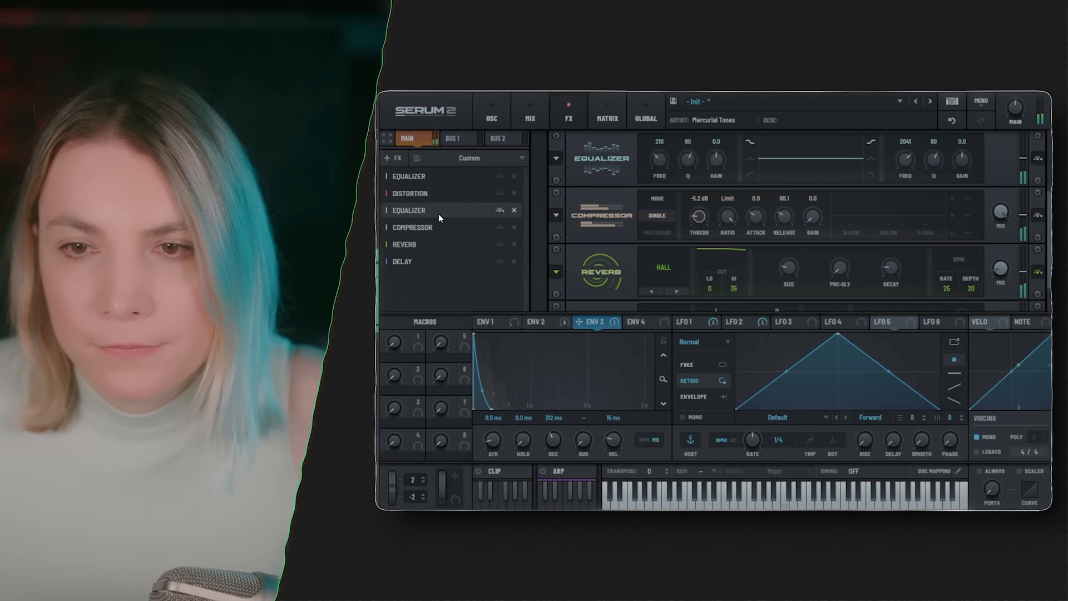
scroll(790, 204, up, 2)
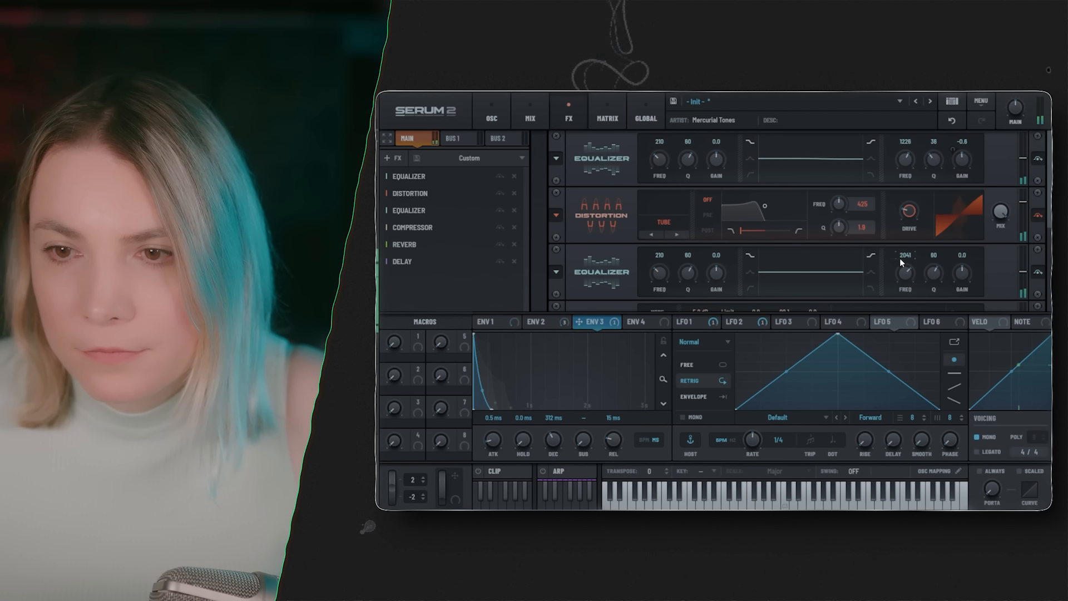
Switch the second Equalizer's high band to a peak at 1120 Hz, Q about 30 and gain 1.1, and set the main volume to 56%.
drag(962, 273, 941, 311)
click(871, 272)
drag(907, 277, 965, 287)
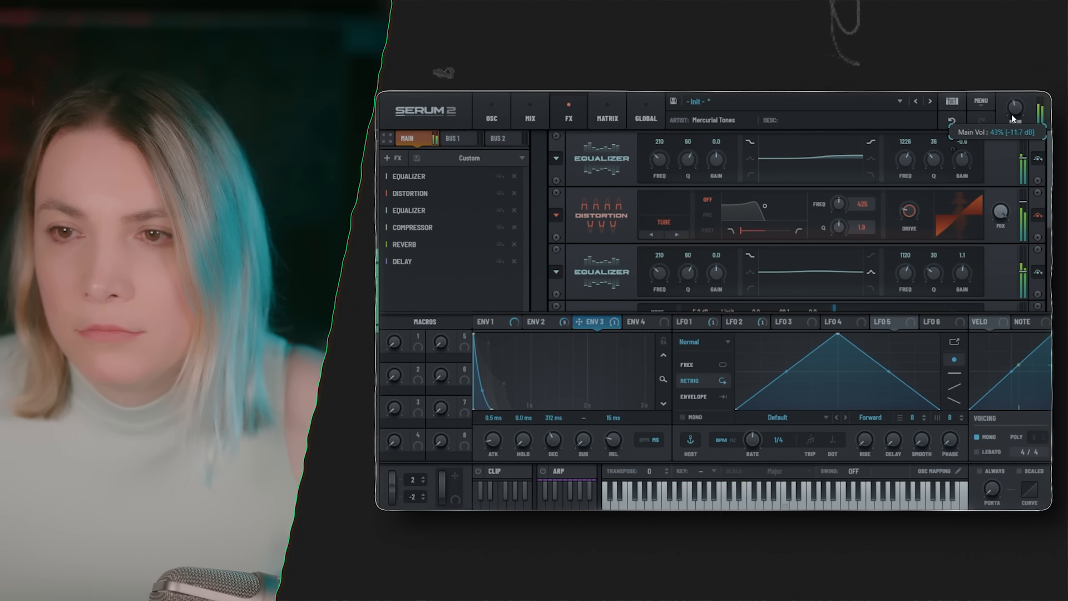
mouse_move(1013, 98)
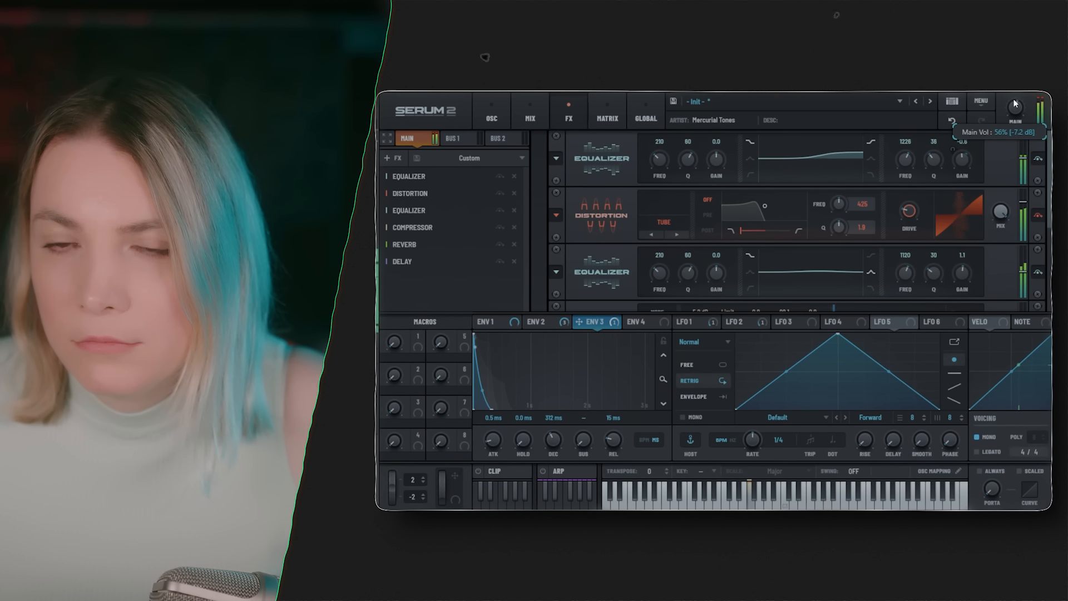
Return to the oscillator page and bring up Envelope 1.
click(491, 112)
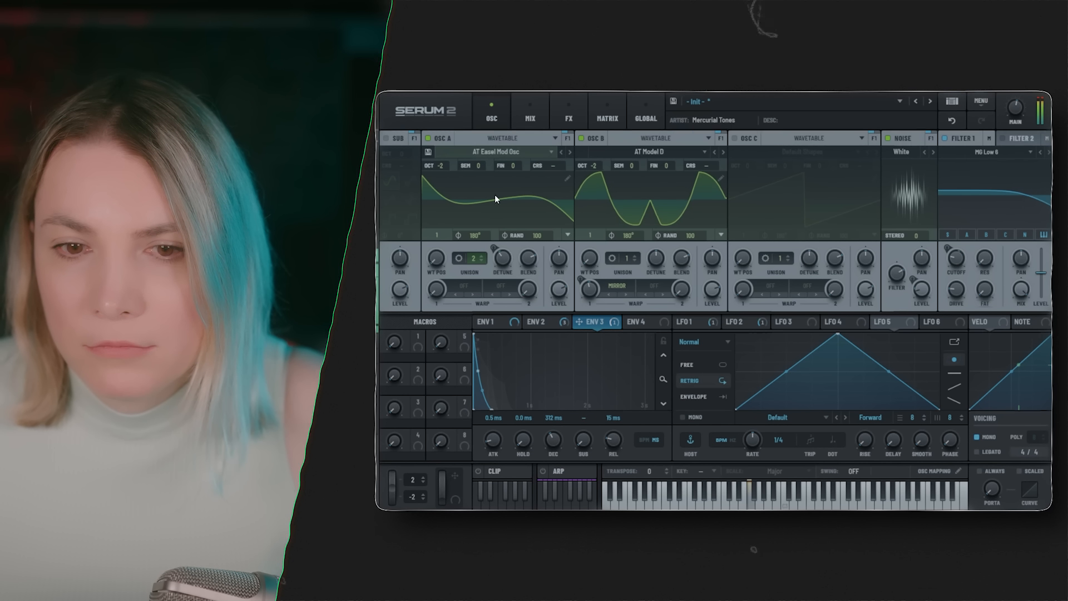
click(485, 322)
drag(492, 329, 491, 349)
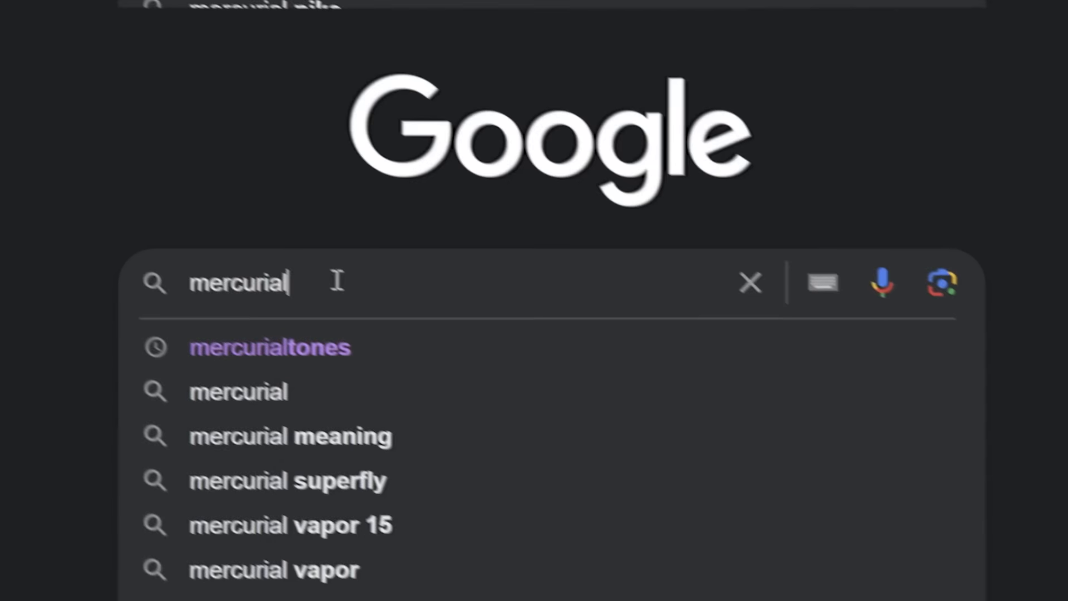
In the web browser, search Google for mercurialtones and open the Mercurial Tones website.
text(tones)
key(Return)
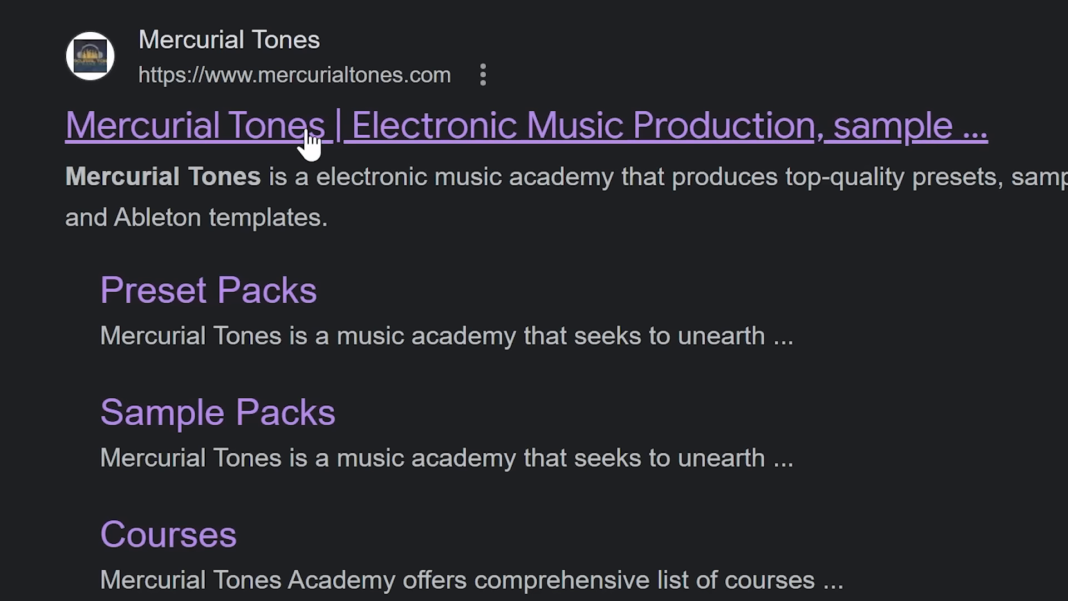
click(305, 139)
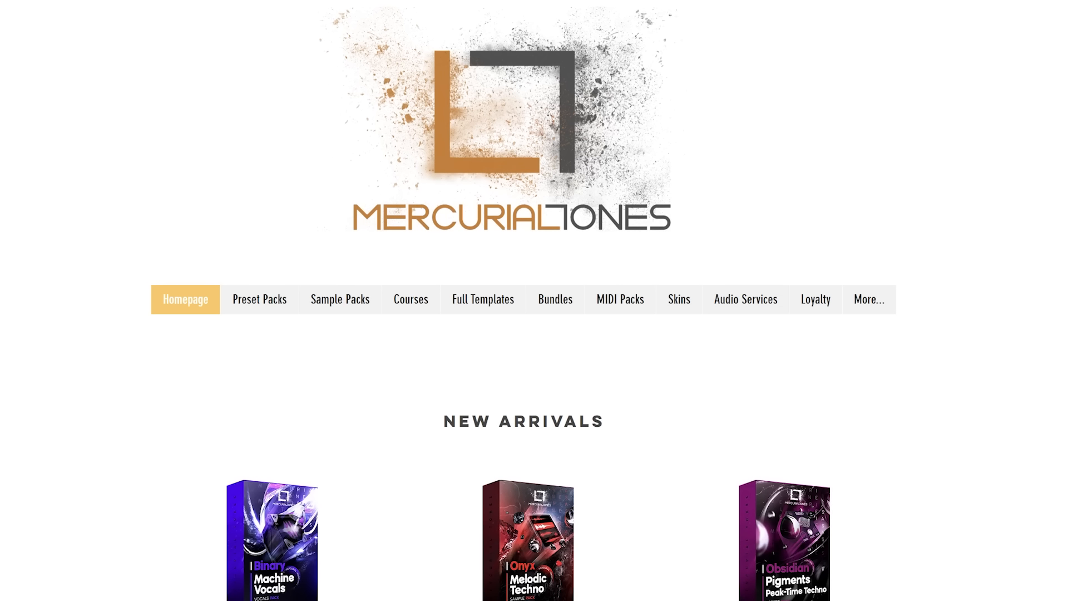